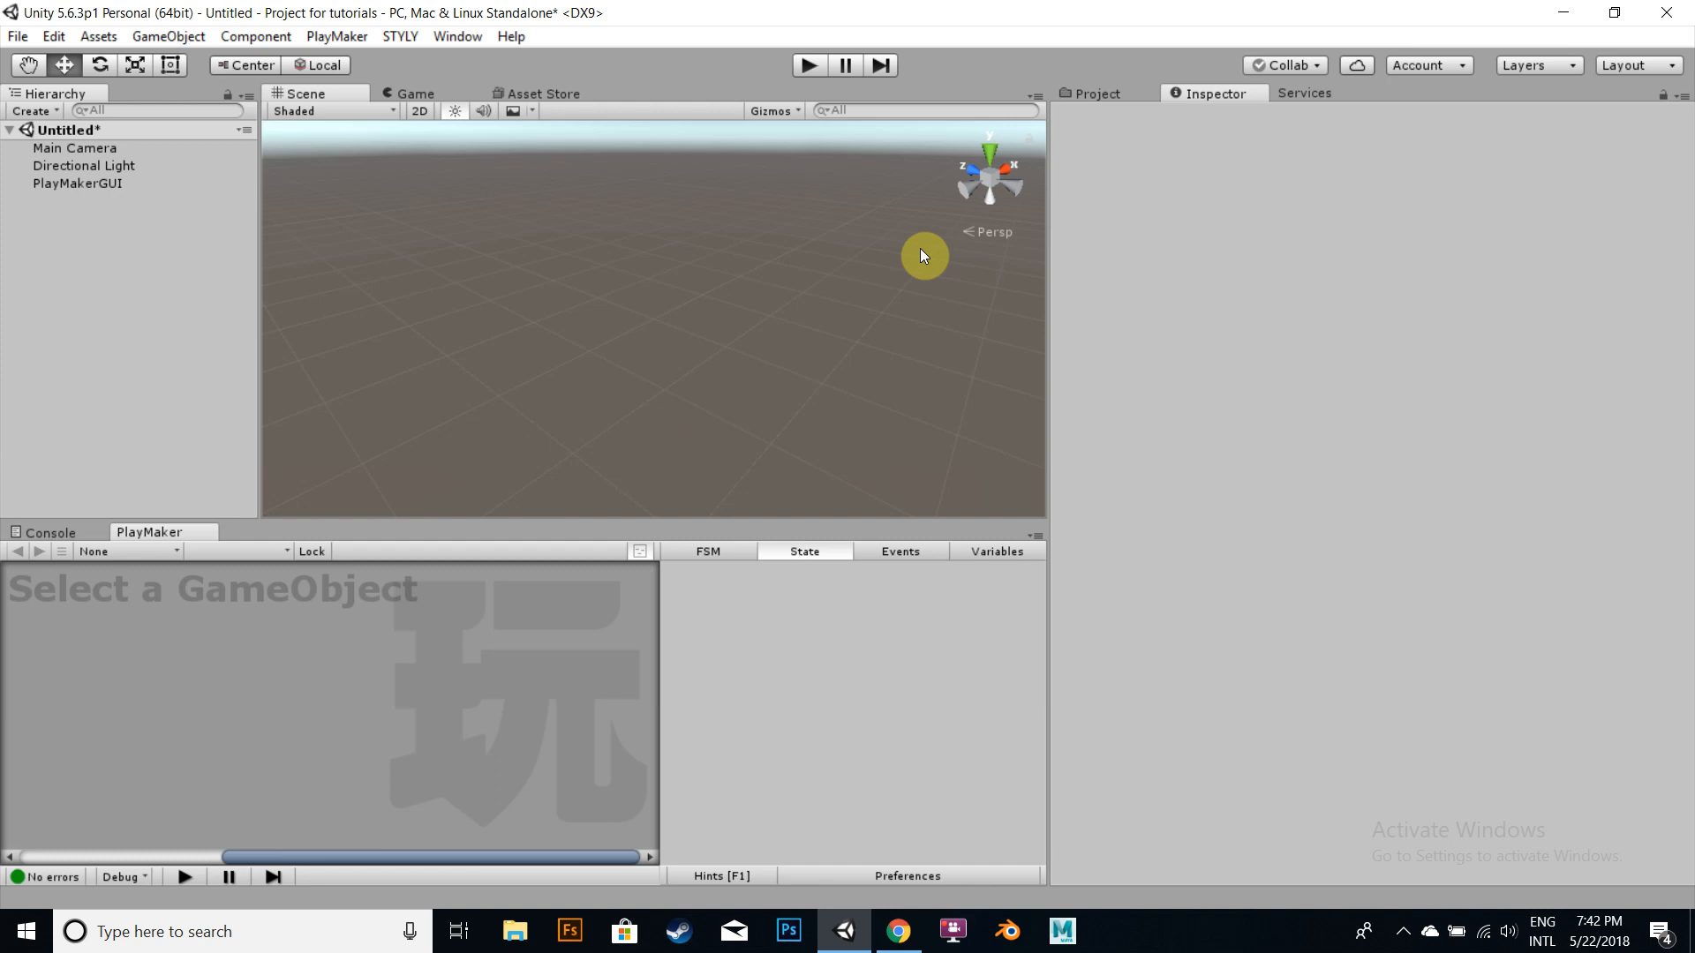
Step: Create two empty game objects and place both at the root level of the scene hierarchy
right_click(96, 229)
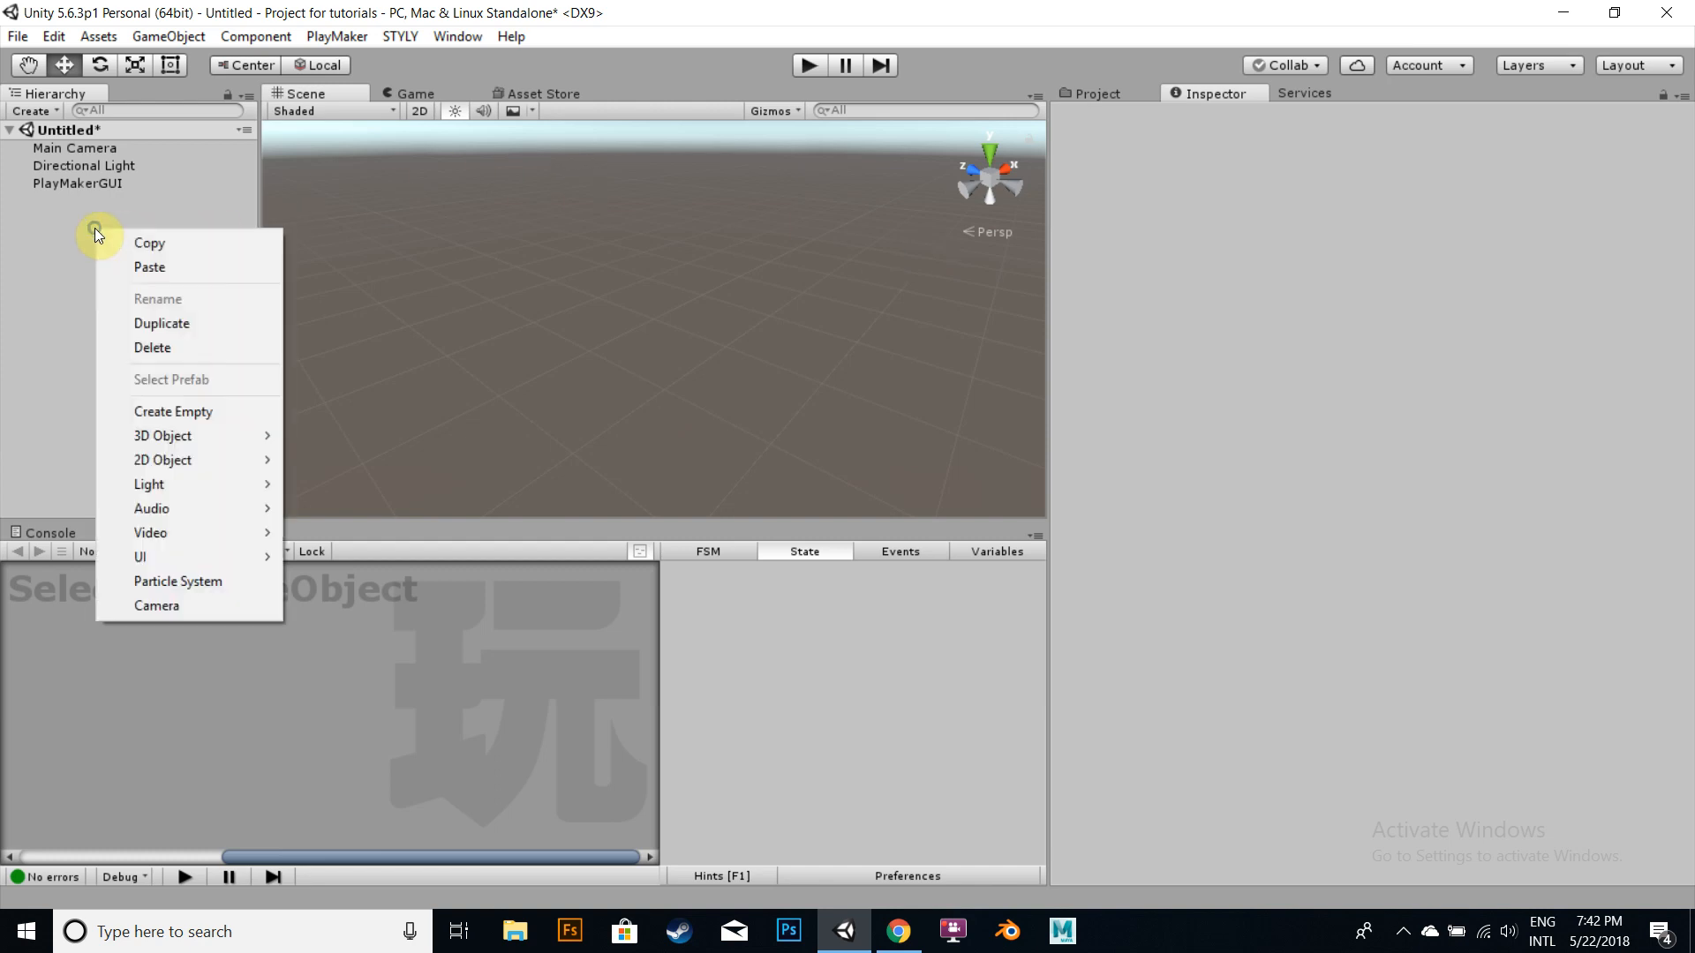
left_click(213, 408)
right_click(108, 267)
left_click(231, 448)
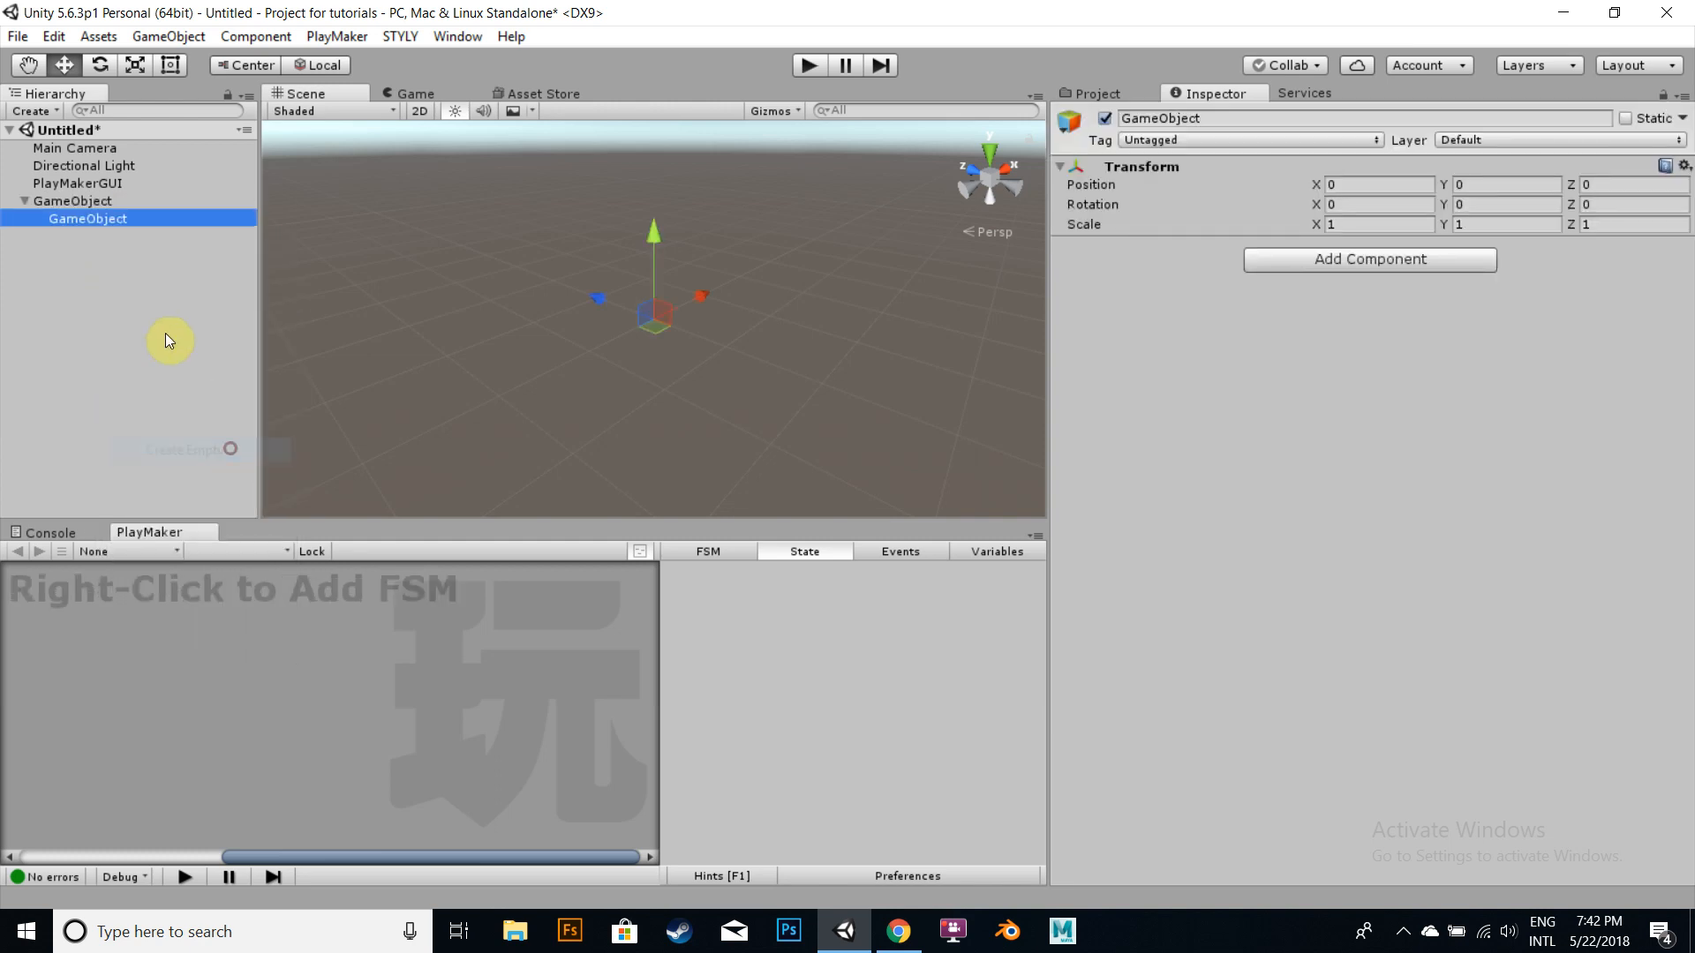
left_click_drag(91, 212, 90, 192)
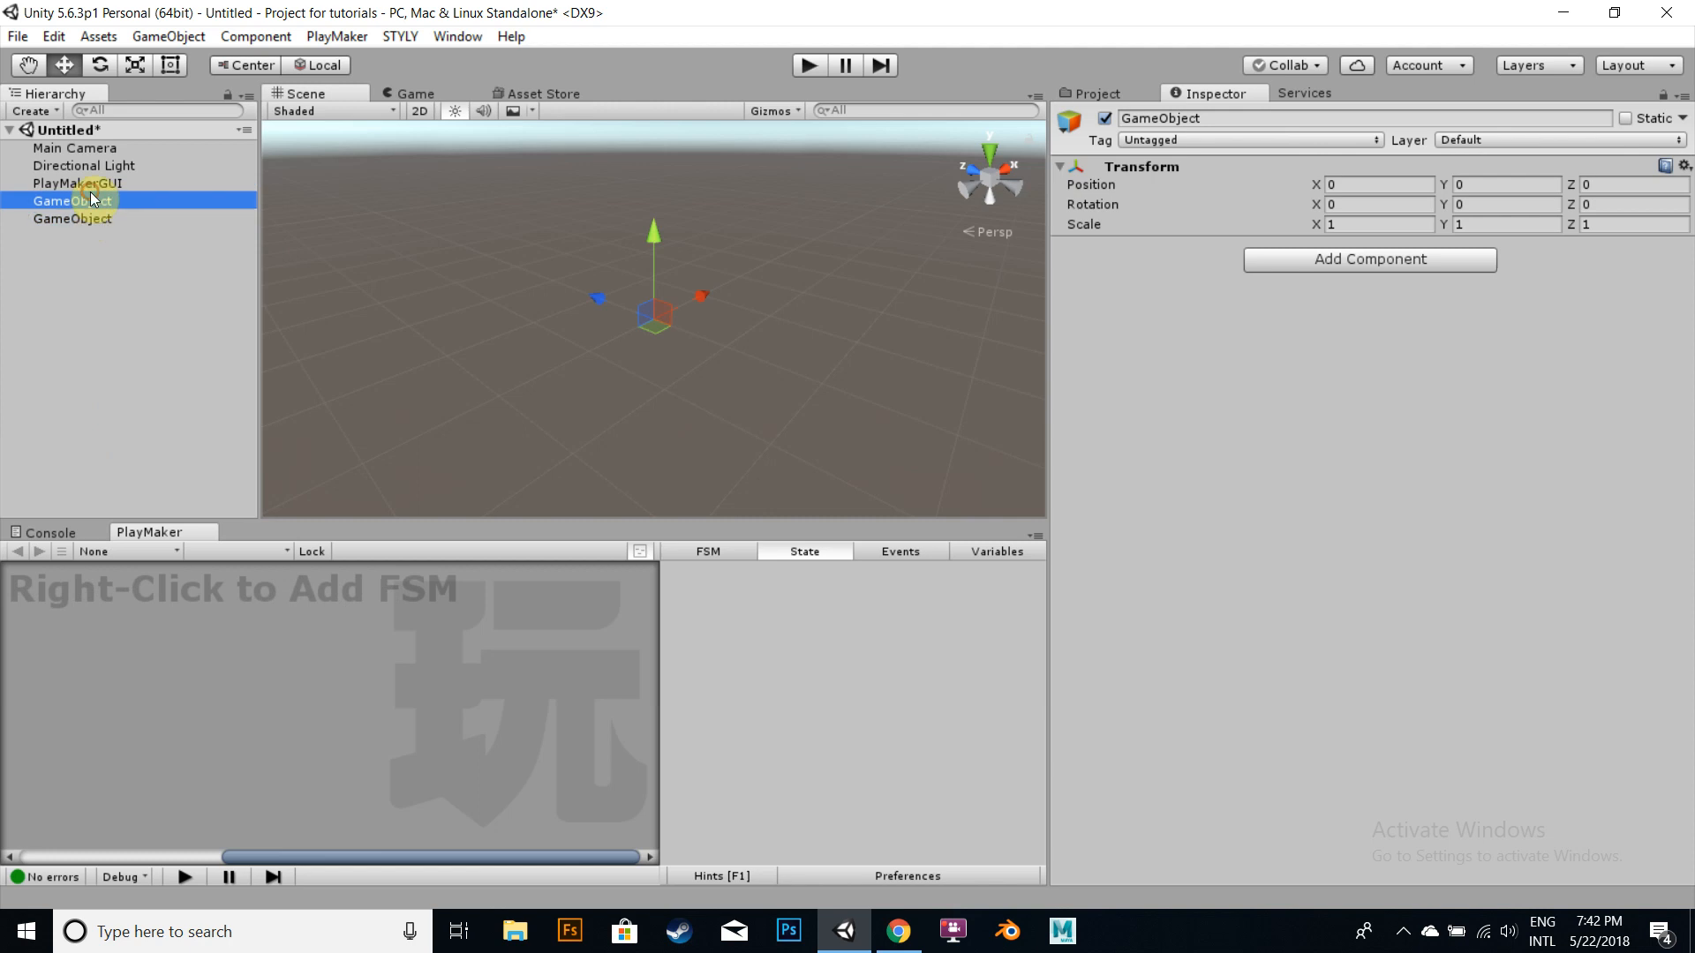
Step: Rename the two empty game objects obj1 and obj2
left_click(83, 198)
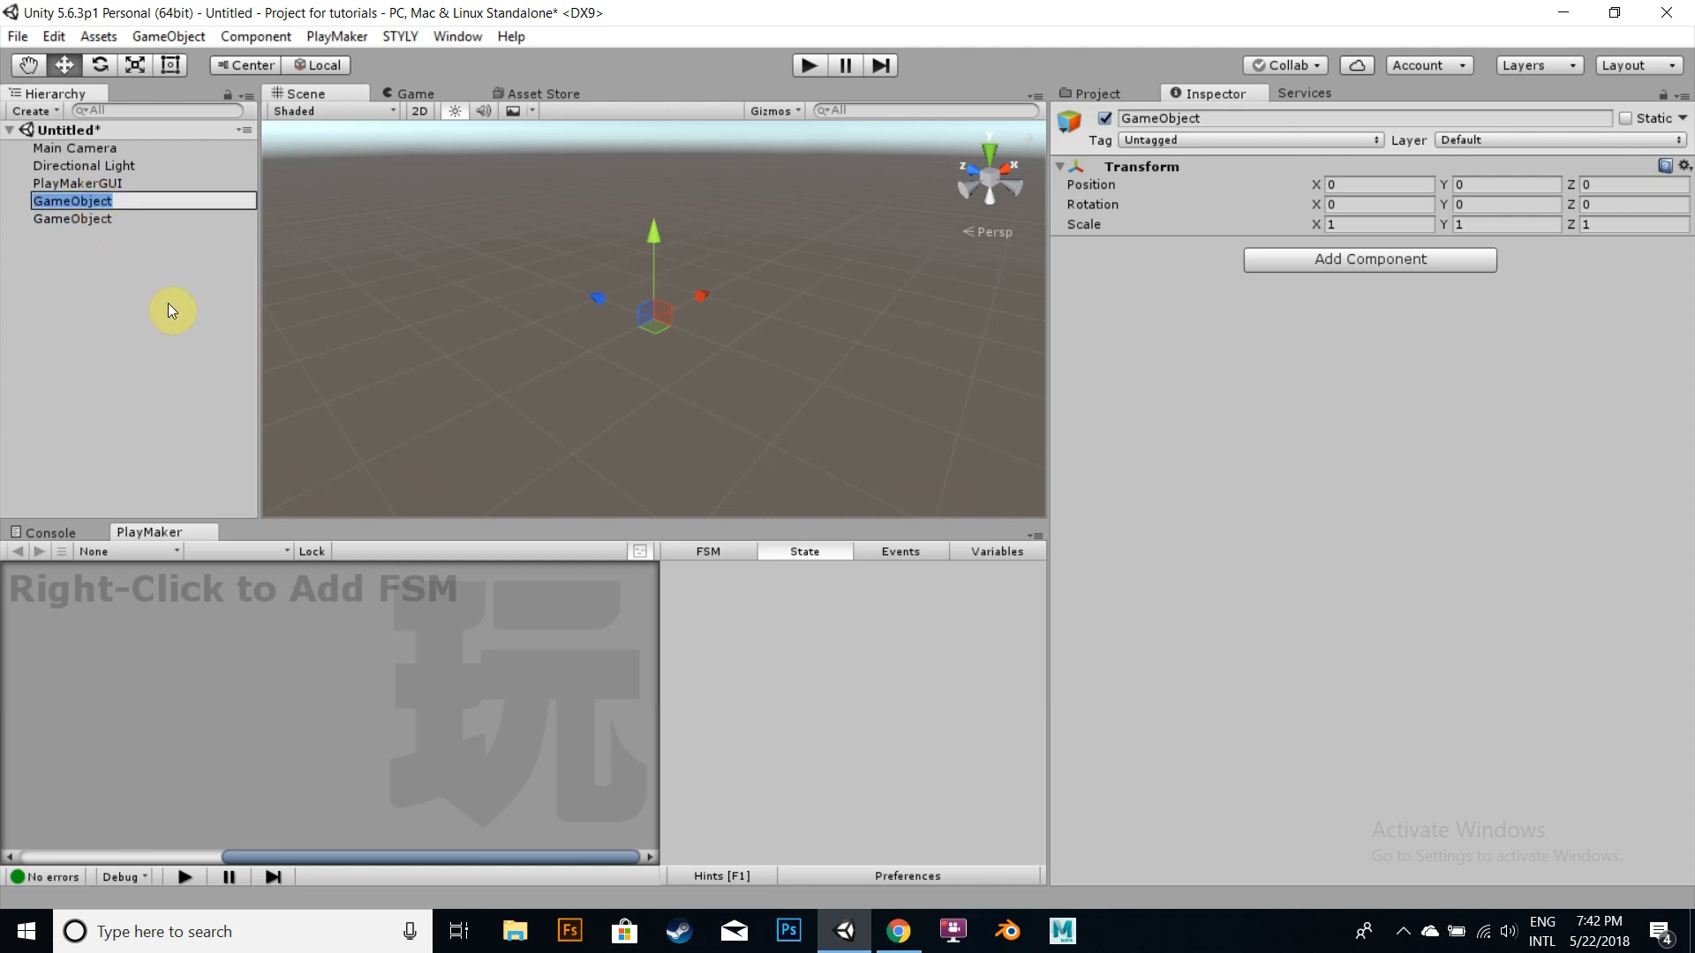
type("obj1")
left_click(115, 221)
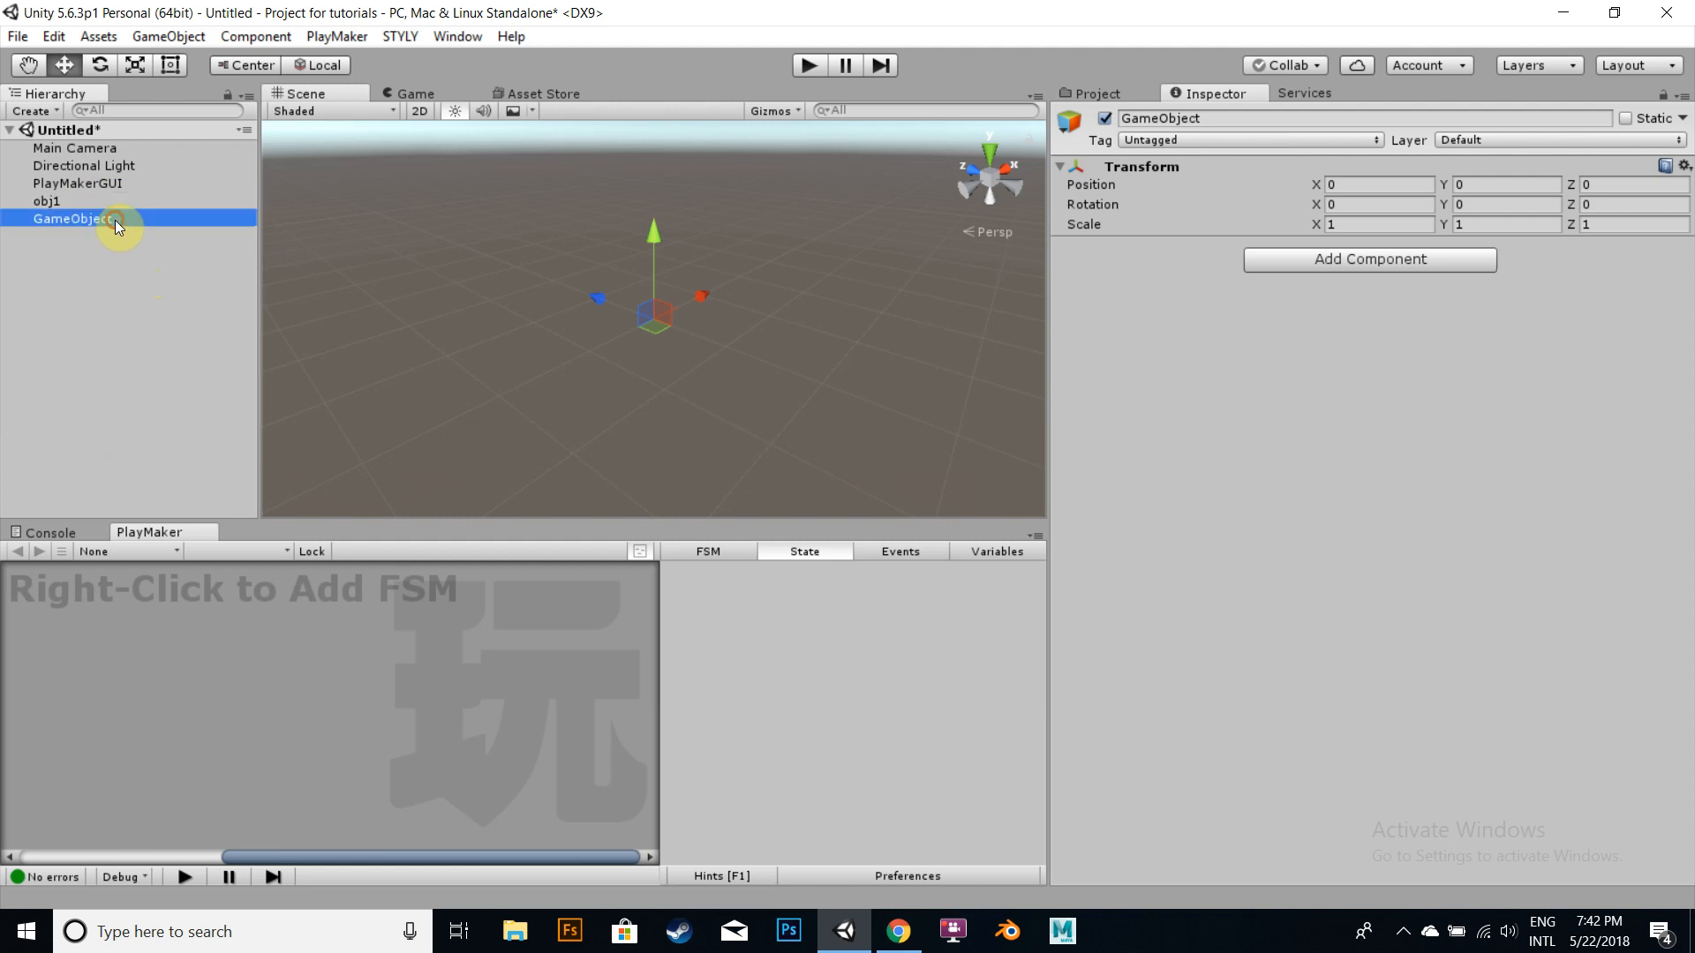
left_click(115, 219)
type("obj2")
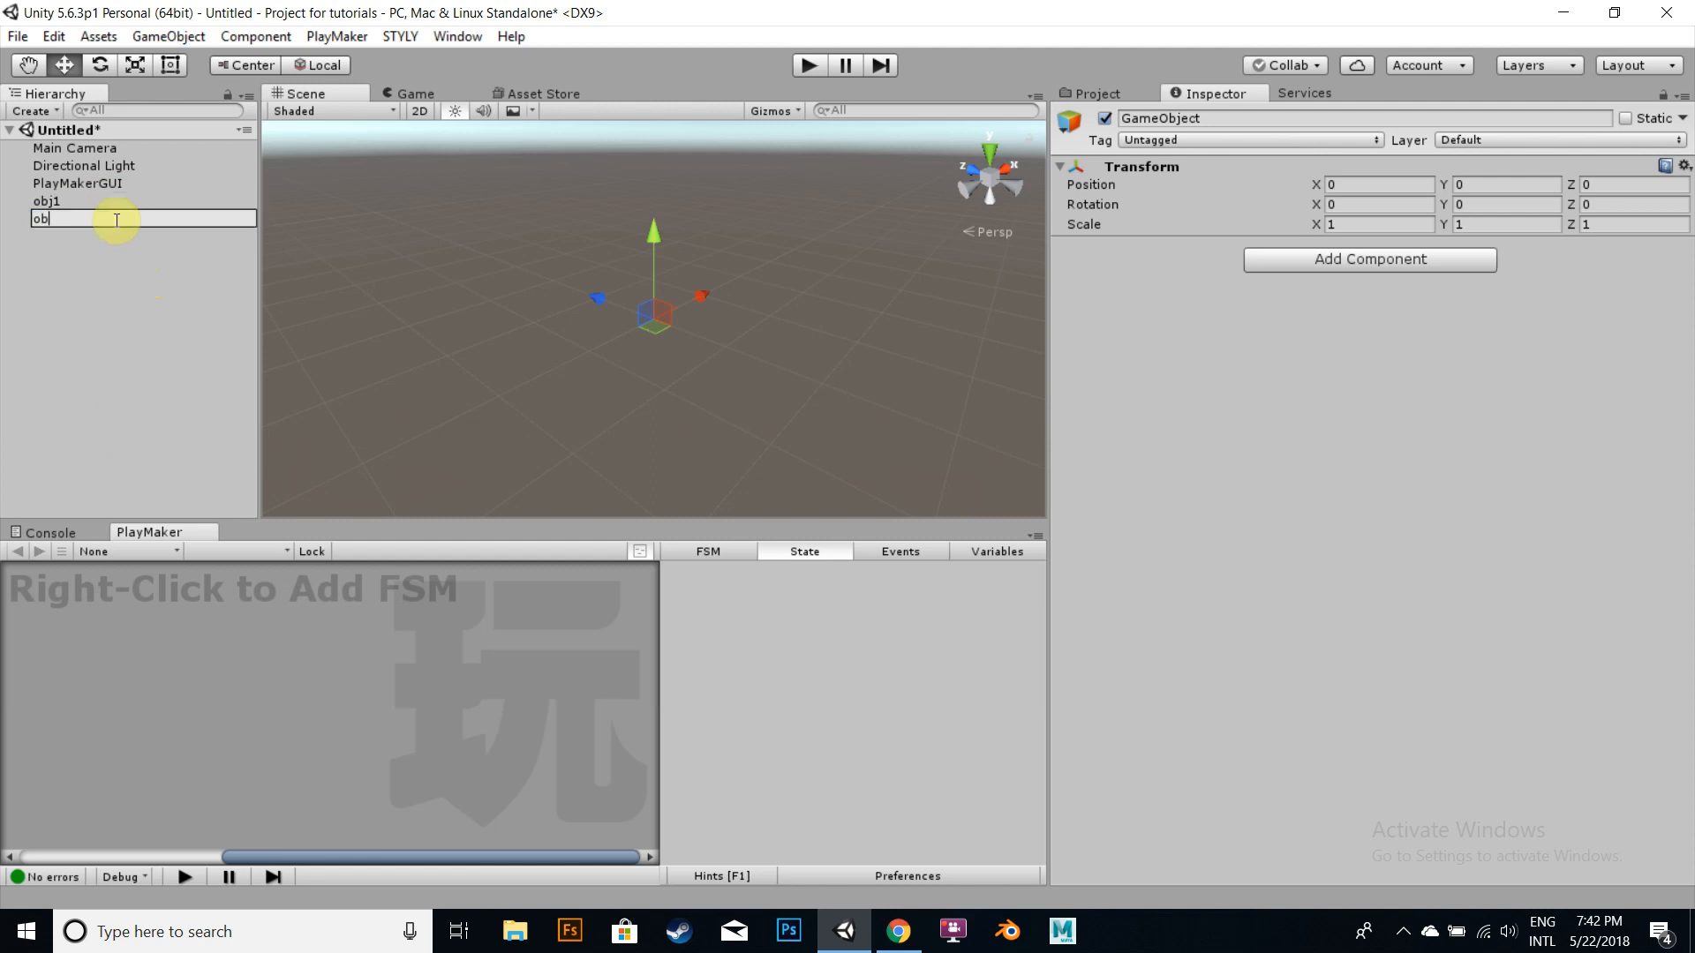
left_click(195, 267)
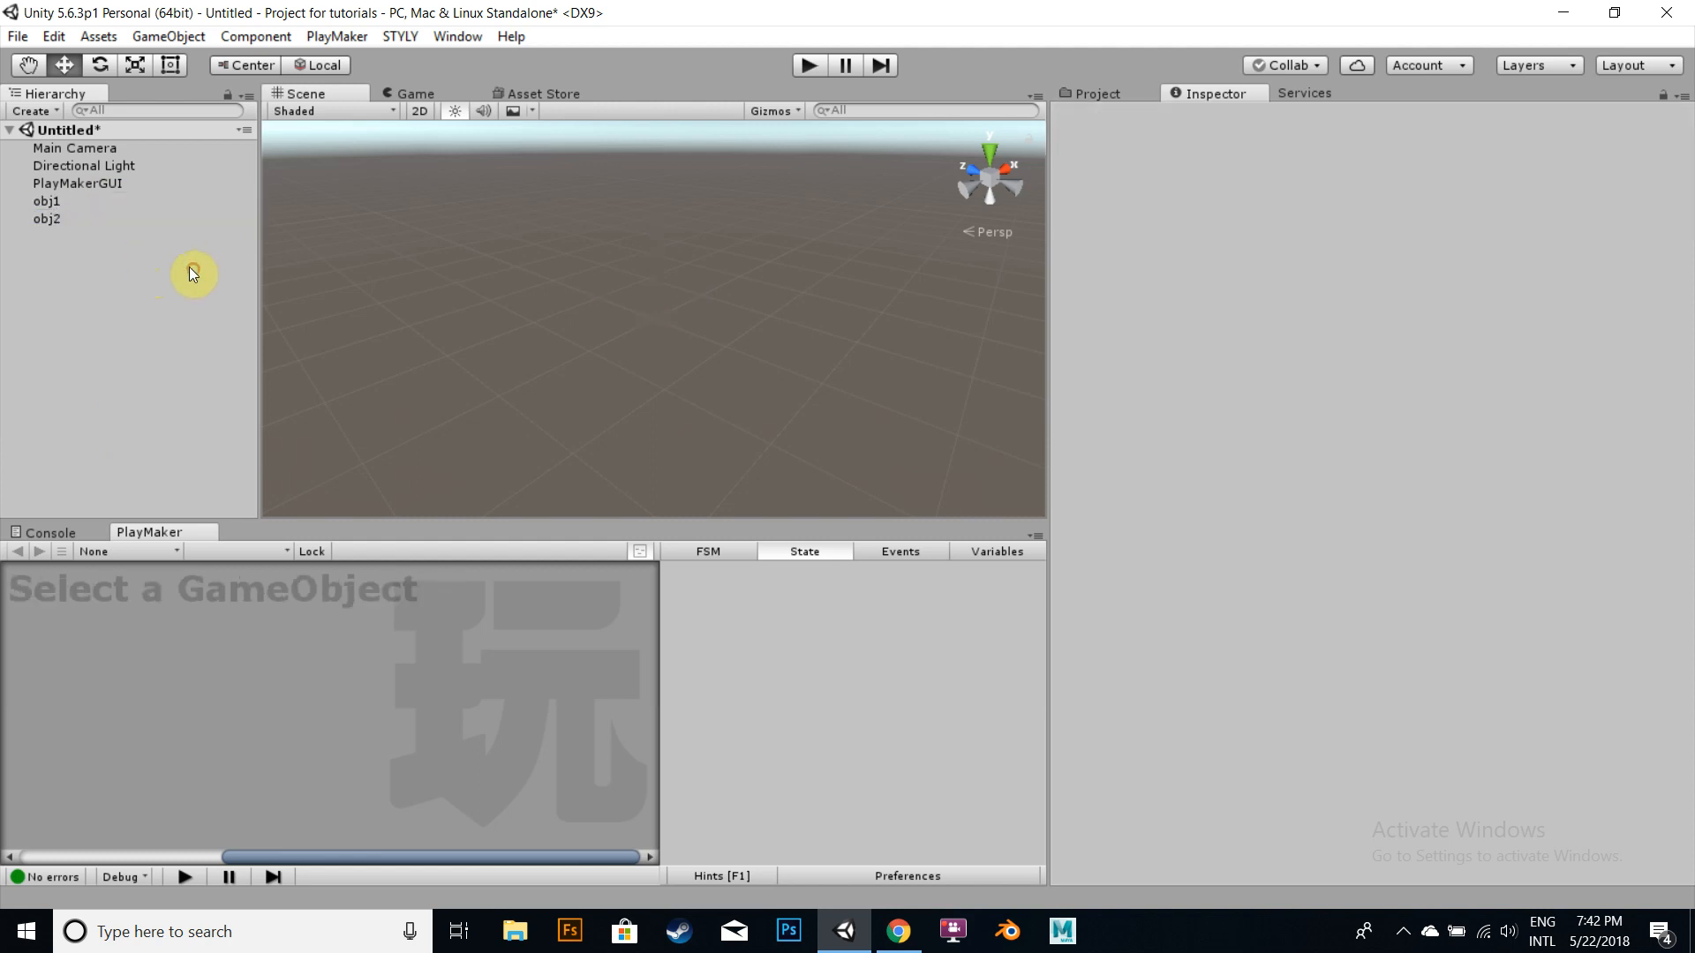
Step: Add a 3D Cube as a child of obj1
left_click(42, 217)
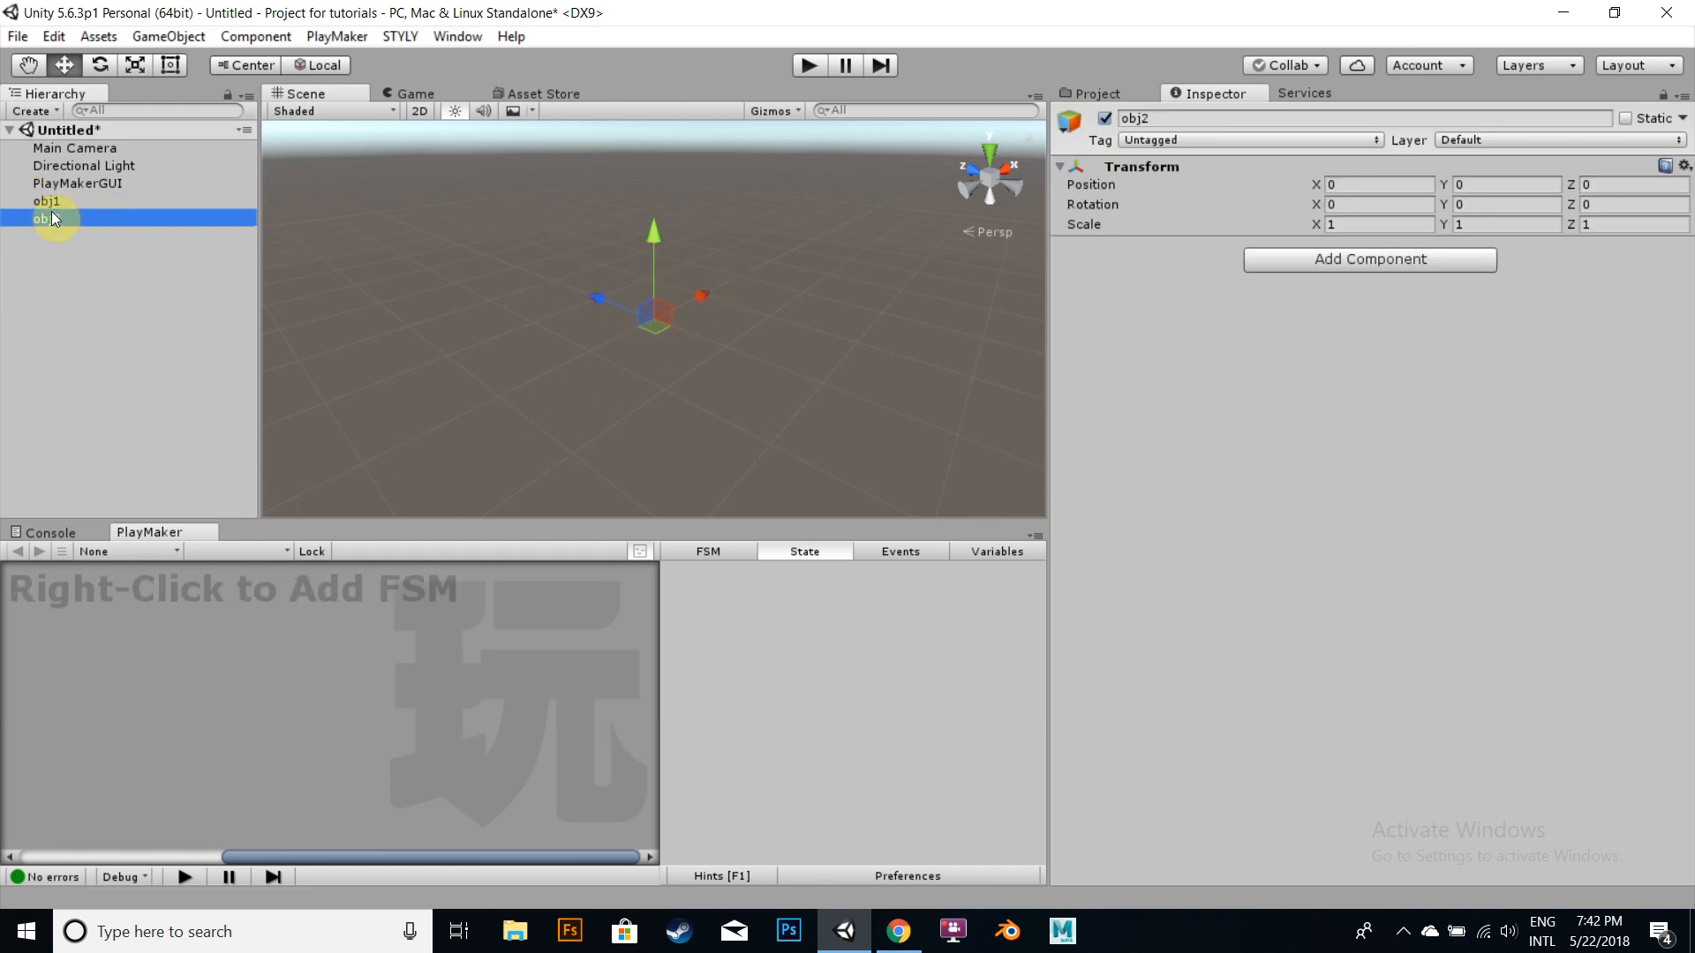
left_click(44, 202)
right_click(44, 199)
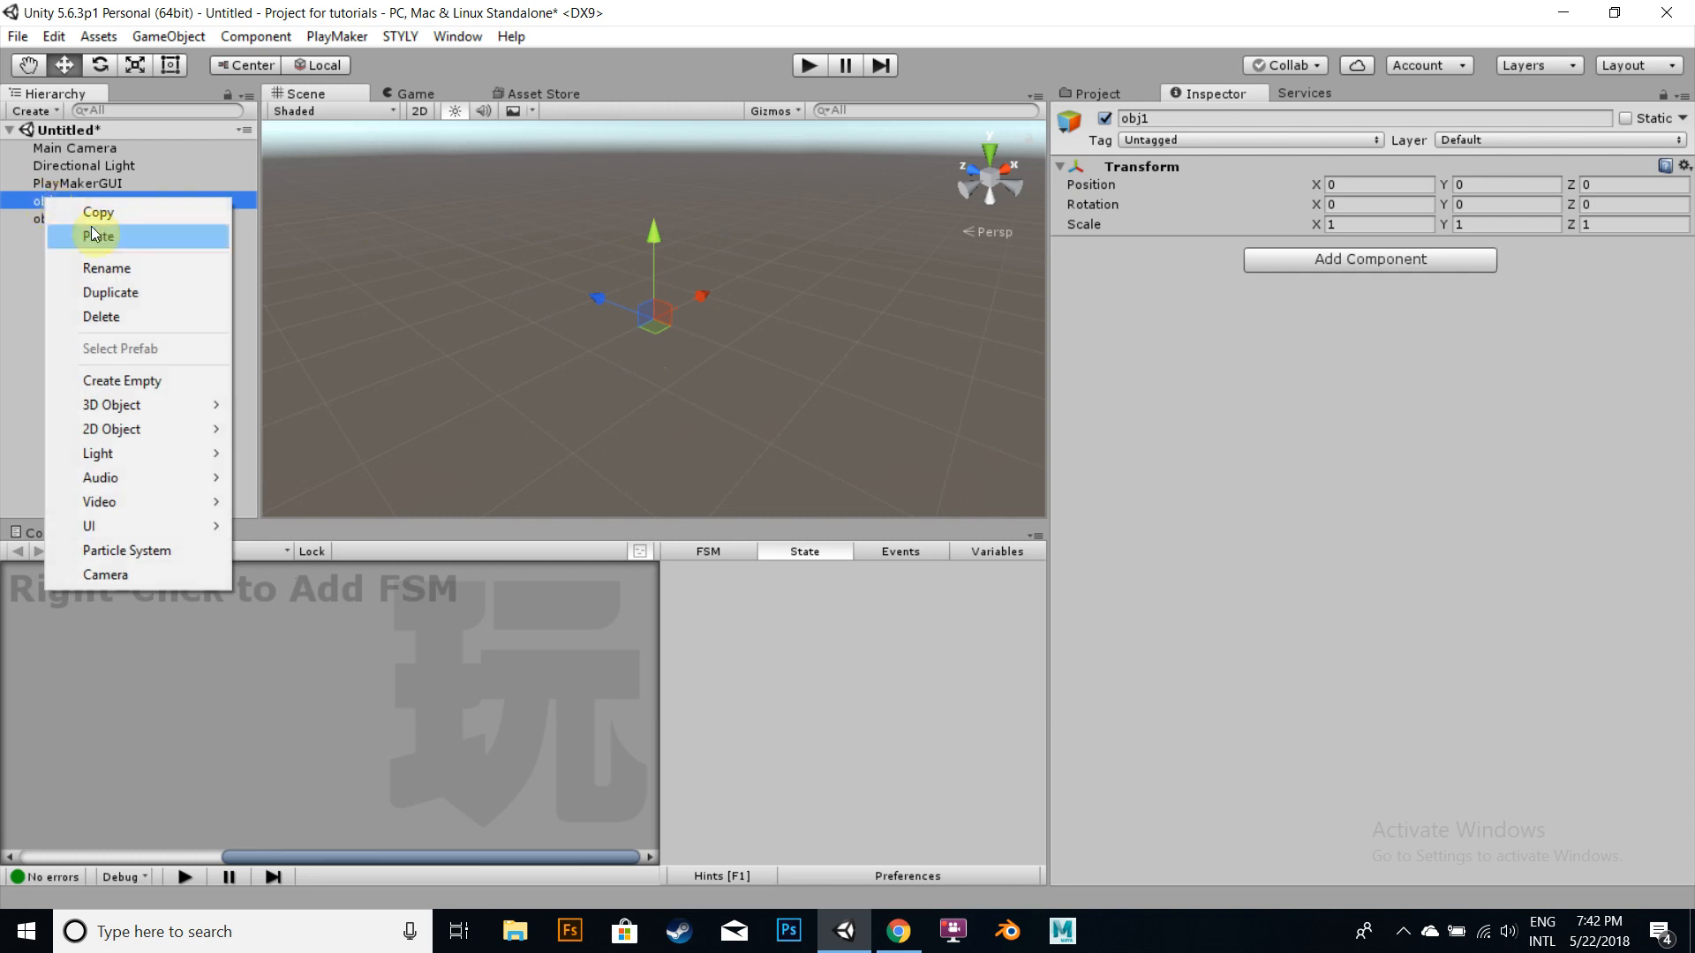
mouse_move(194, 405)
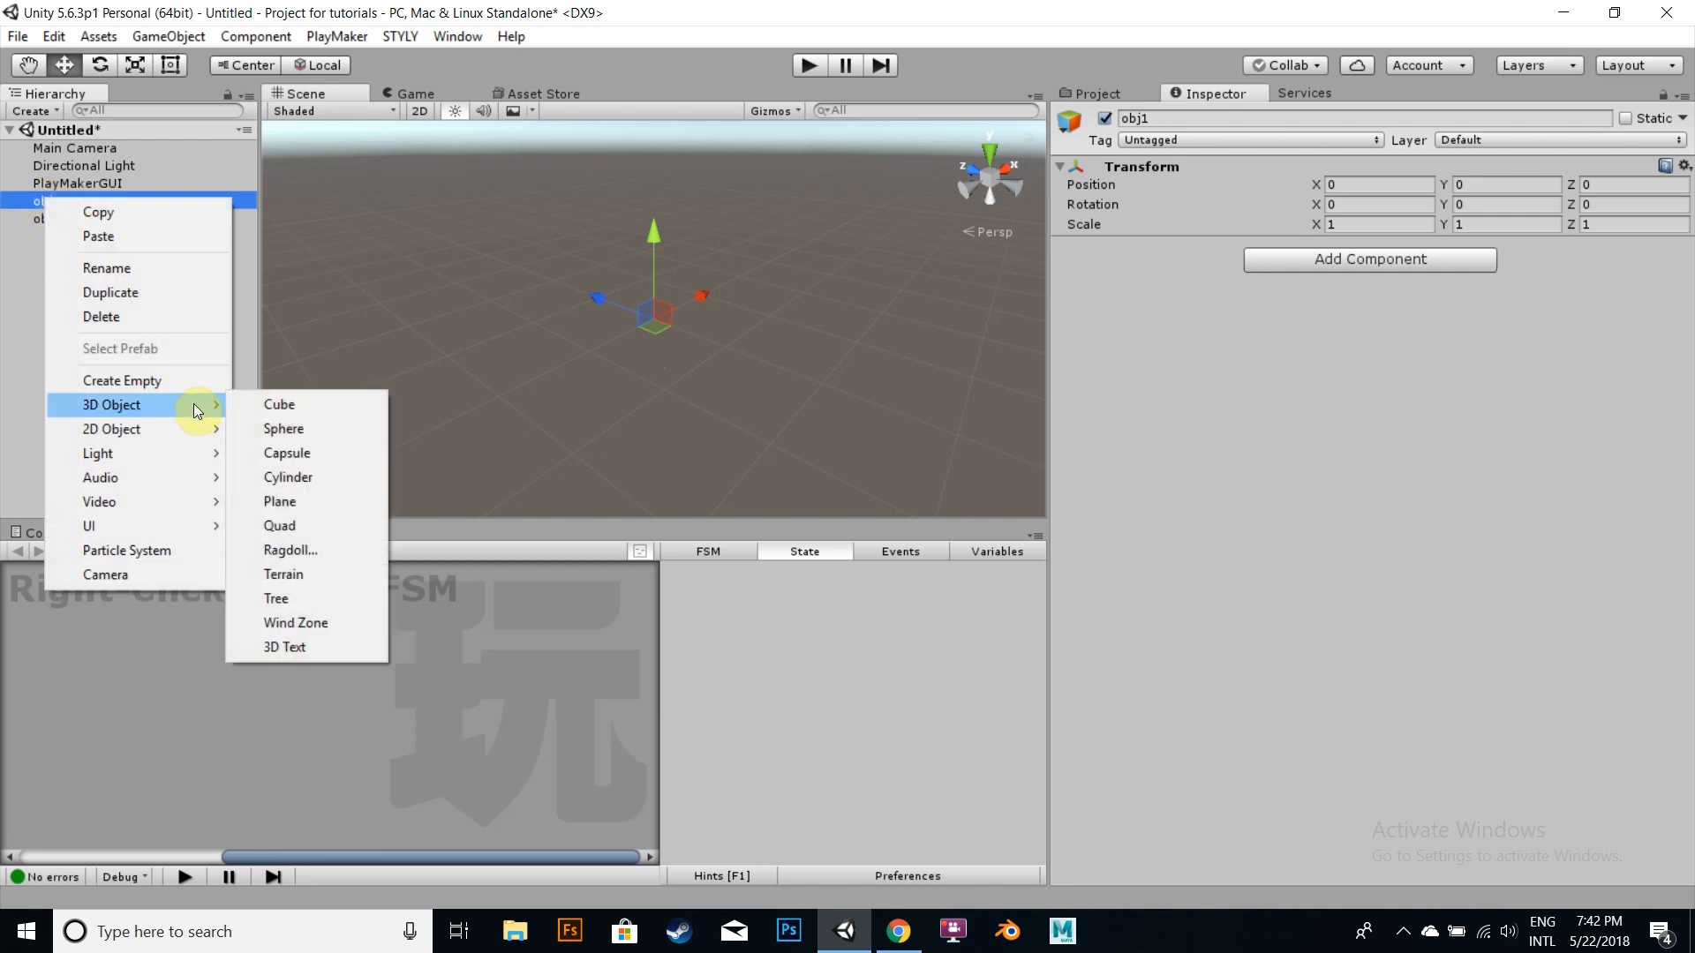
left_click(274, 404)
Step: Add a 3D Sphere as a child of obj2
left_click(49, 236)
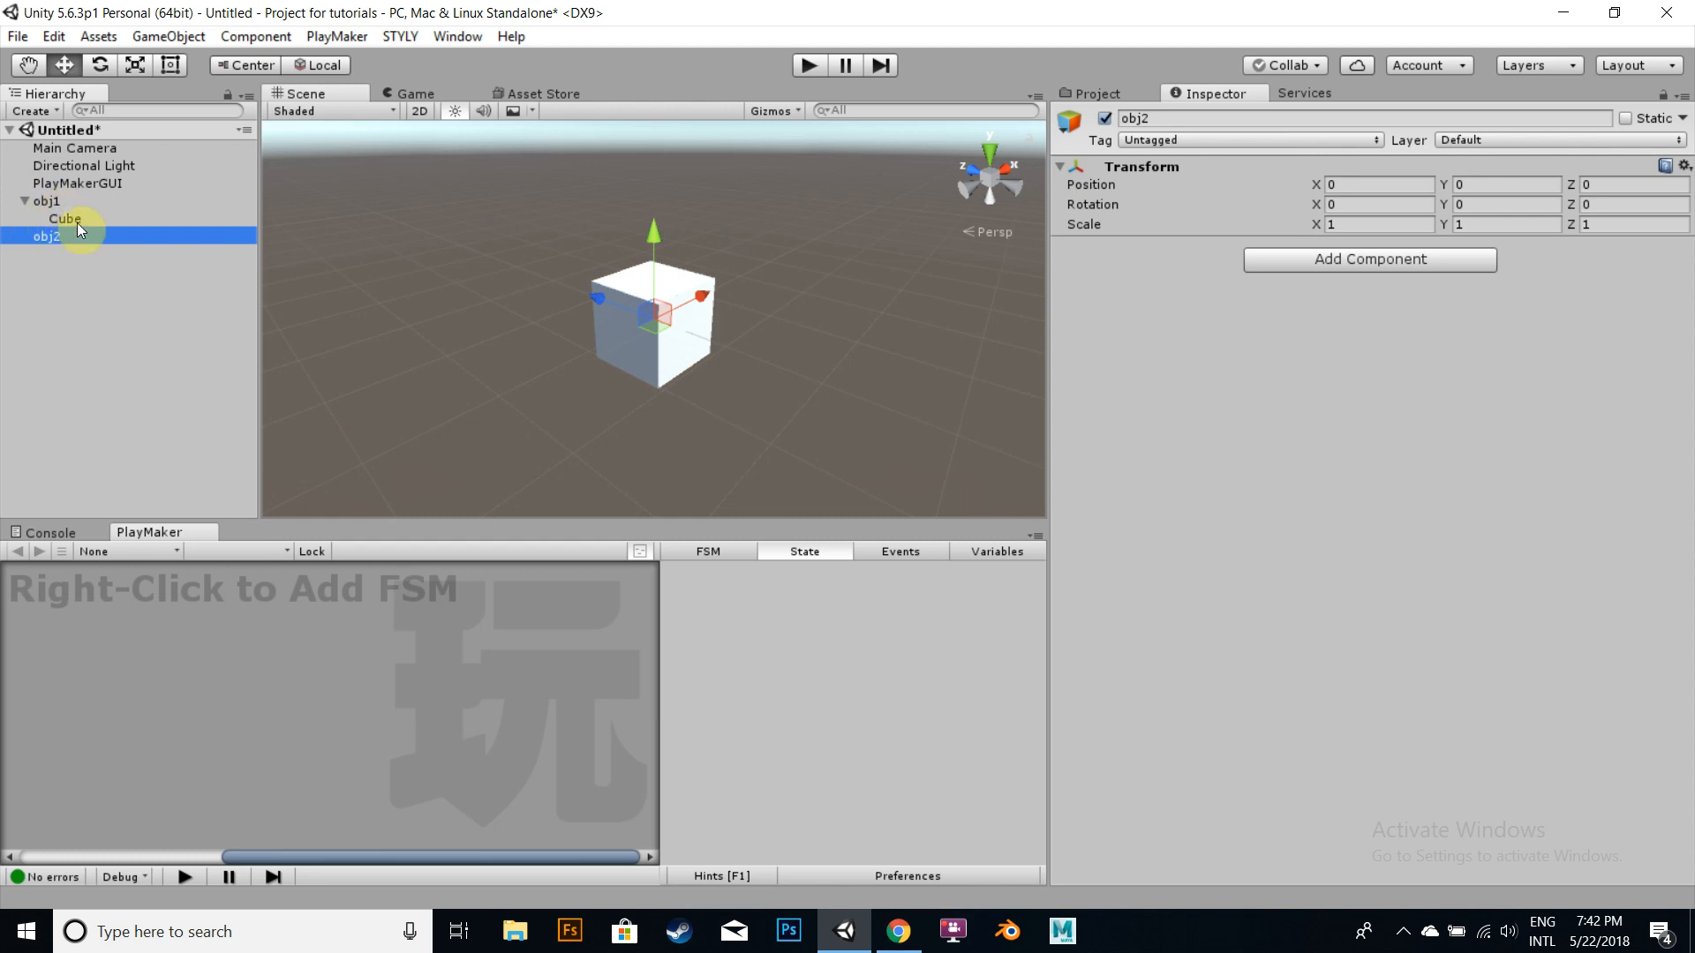
right_click(50, 233)
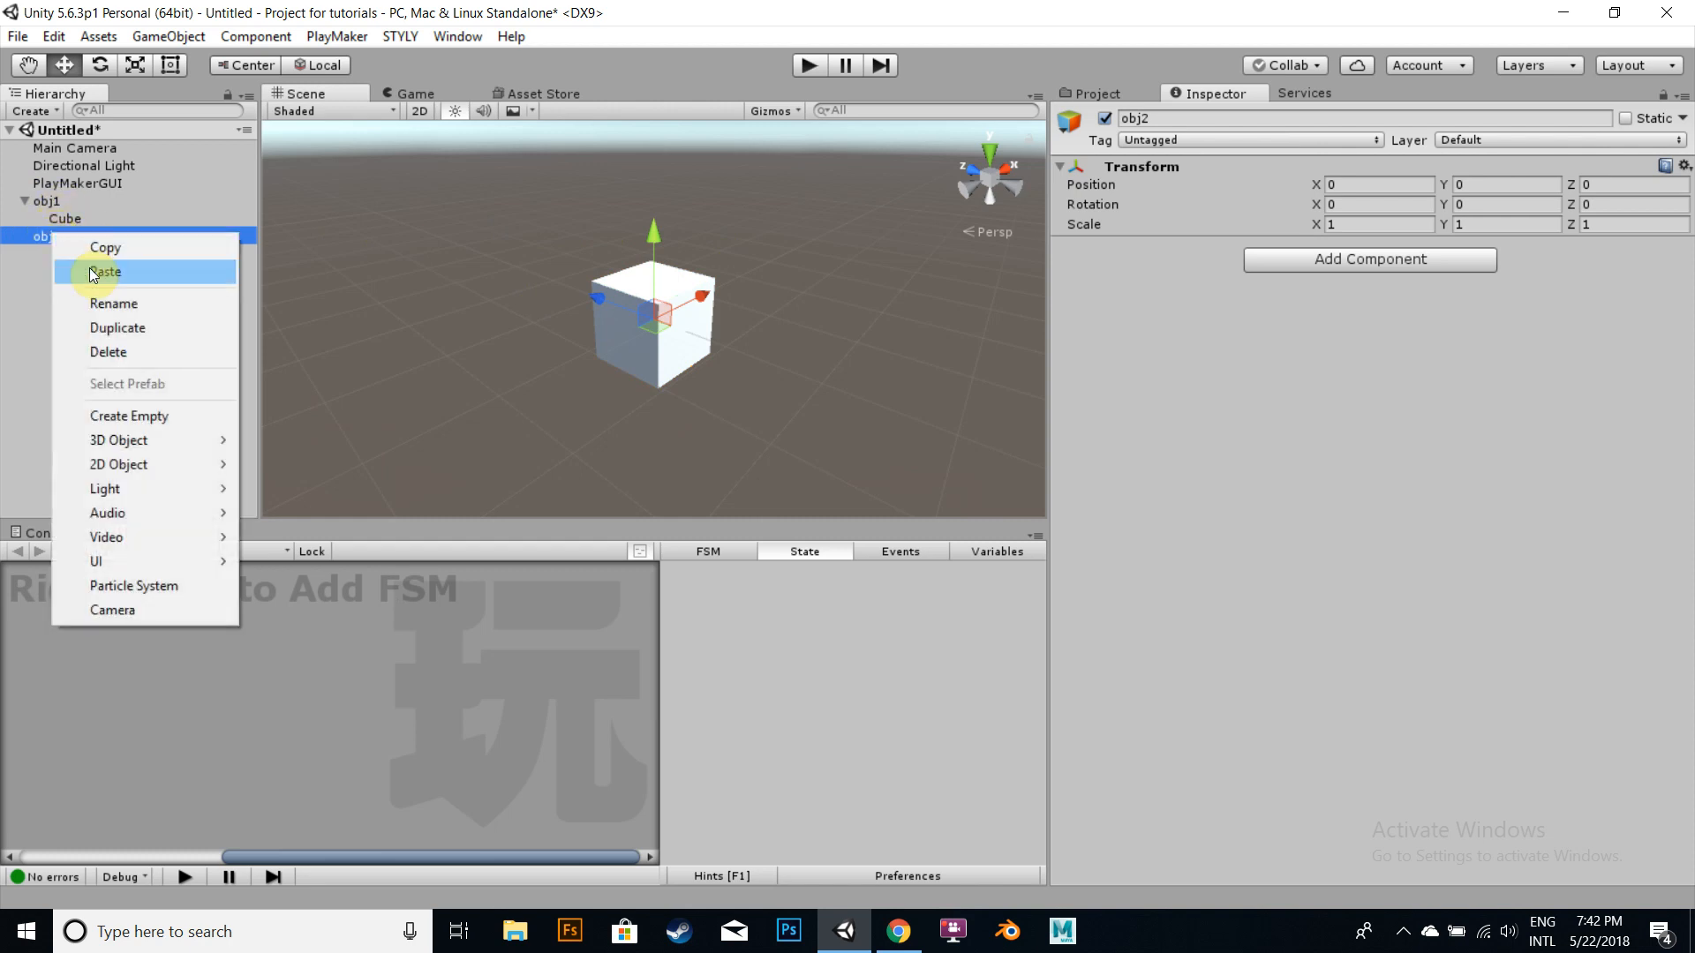
mouse_move(177, 437)
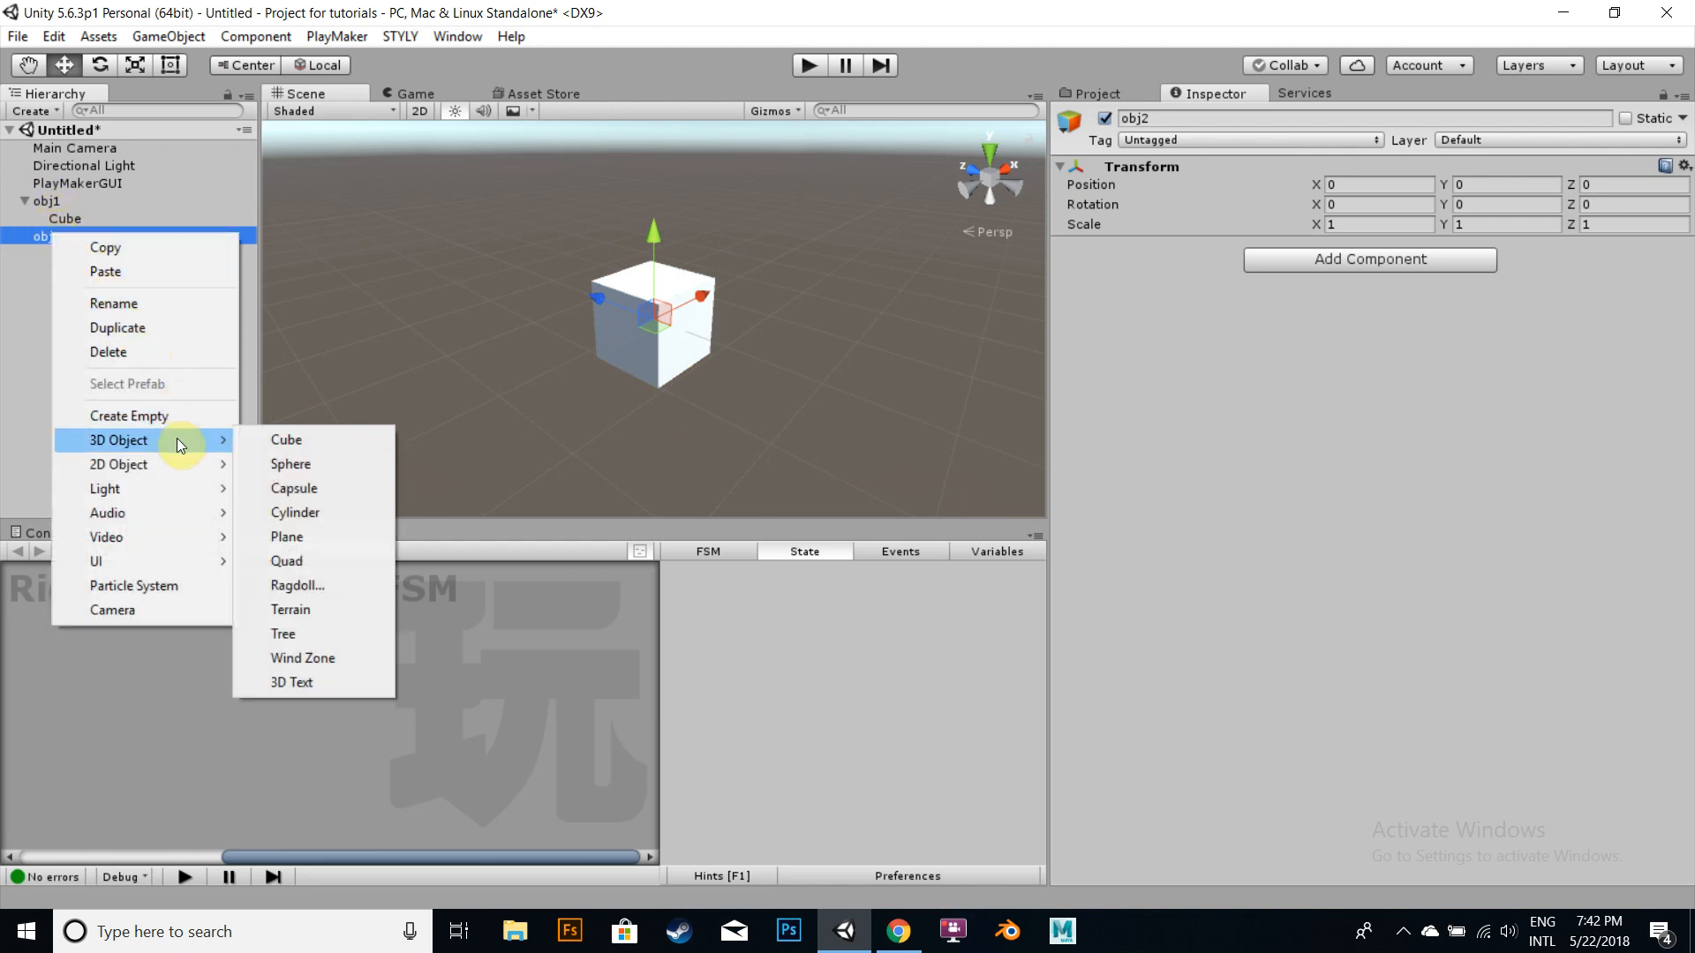
left_click(294, 465)
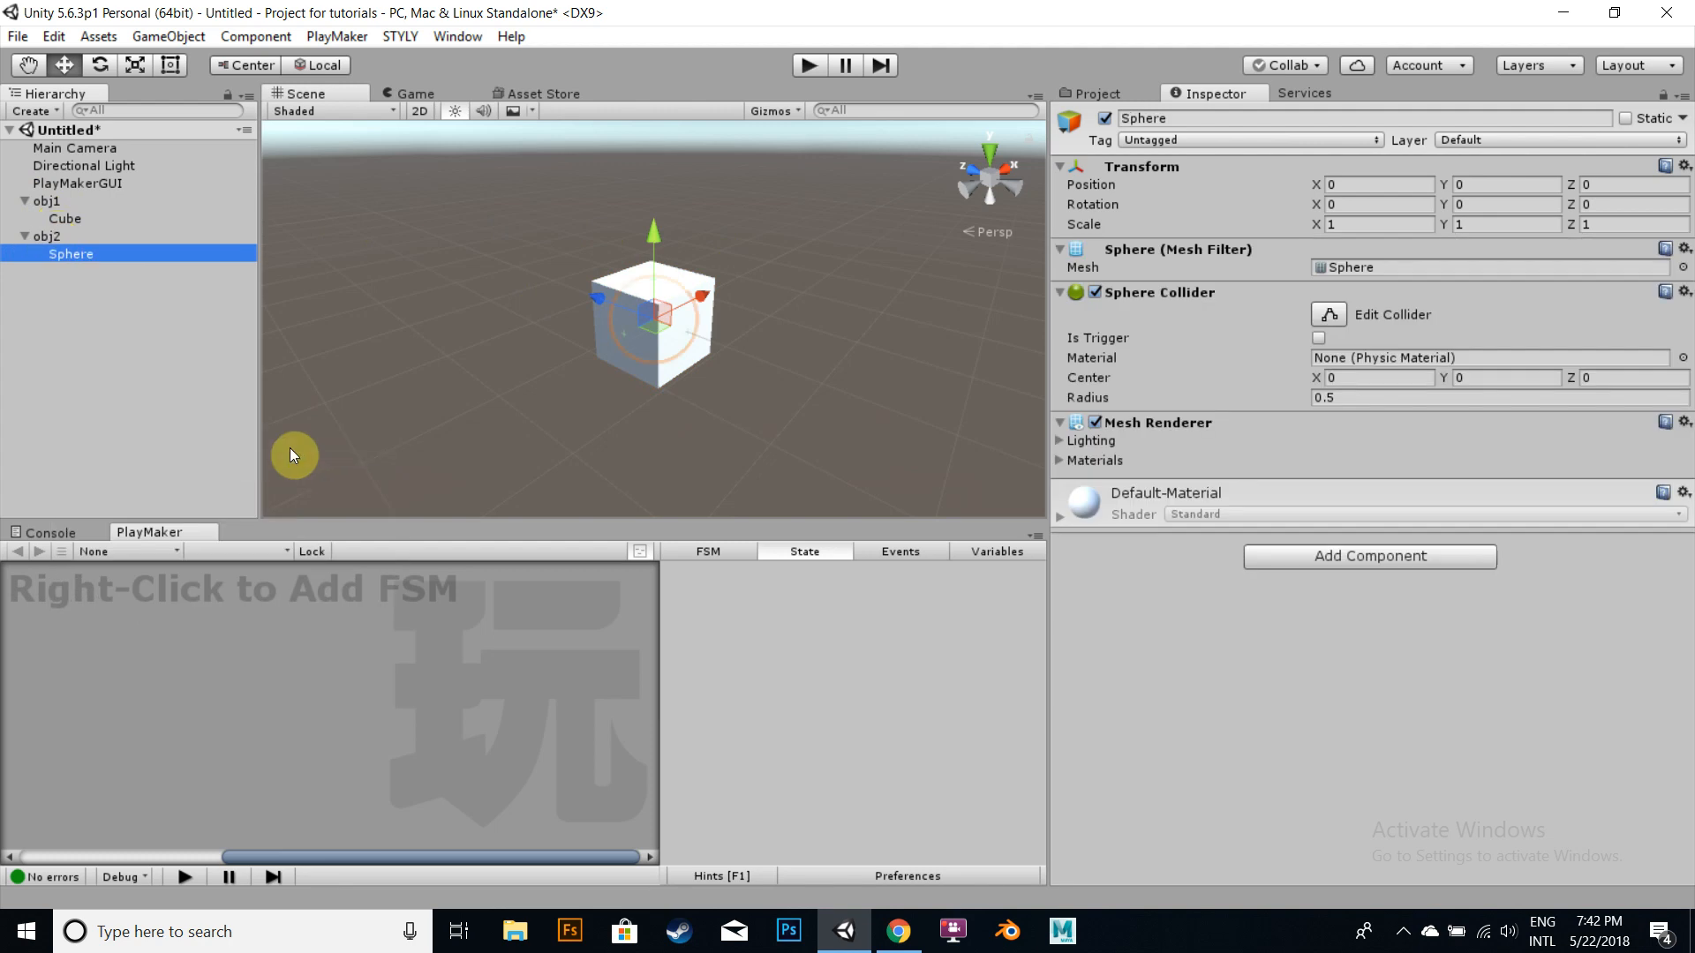
Step: Move obj2 with its sphere along the X axis to about 2.58, clear of the cube
left_click(40, 236)
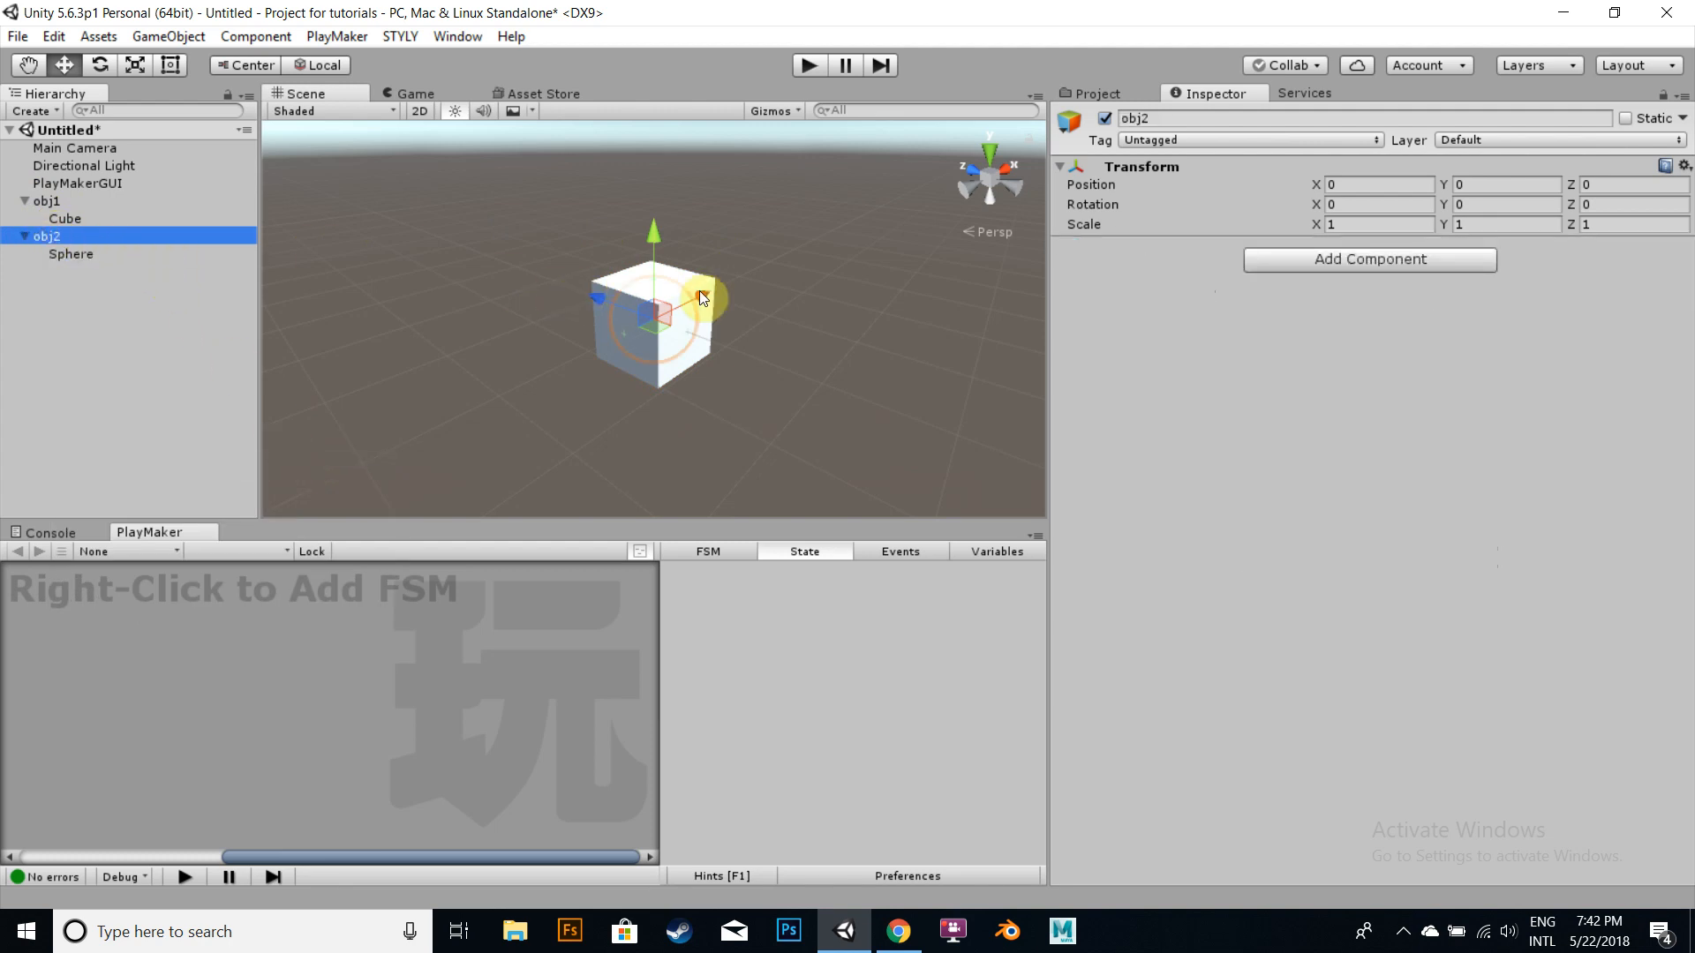
left_click_drag(701, 290, 815, 215)
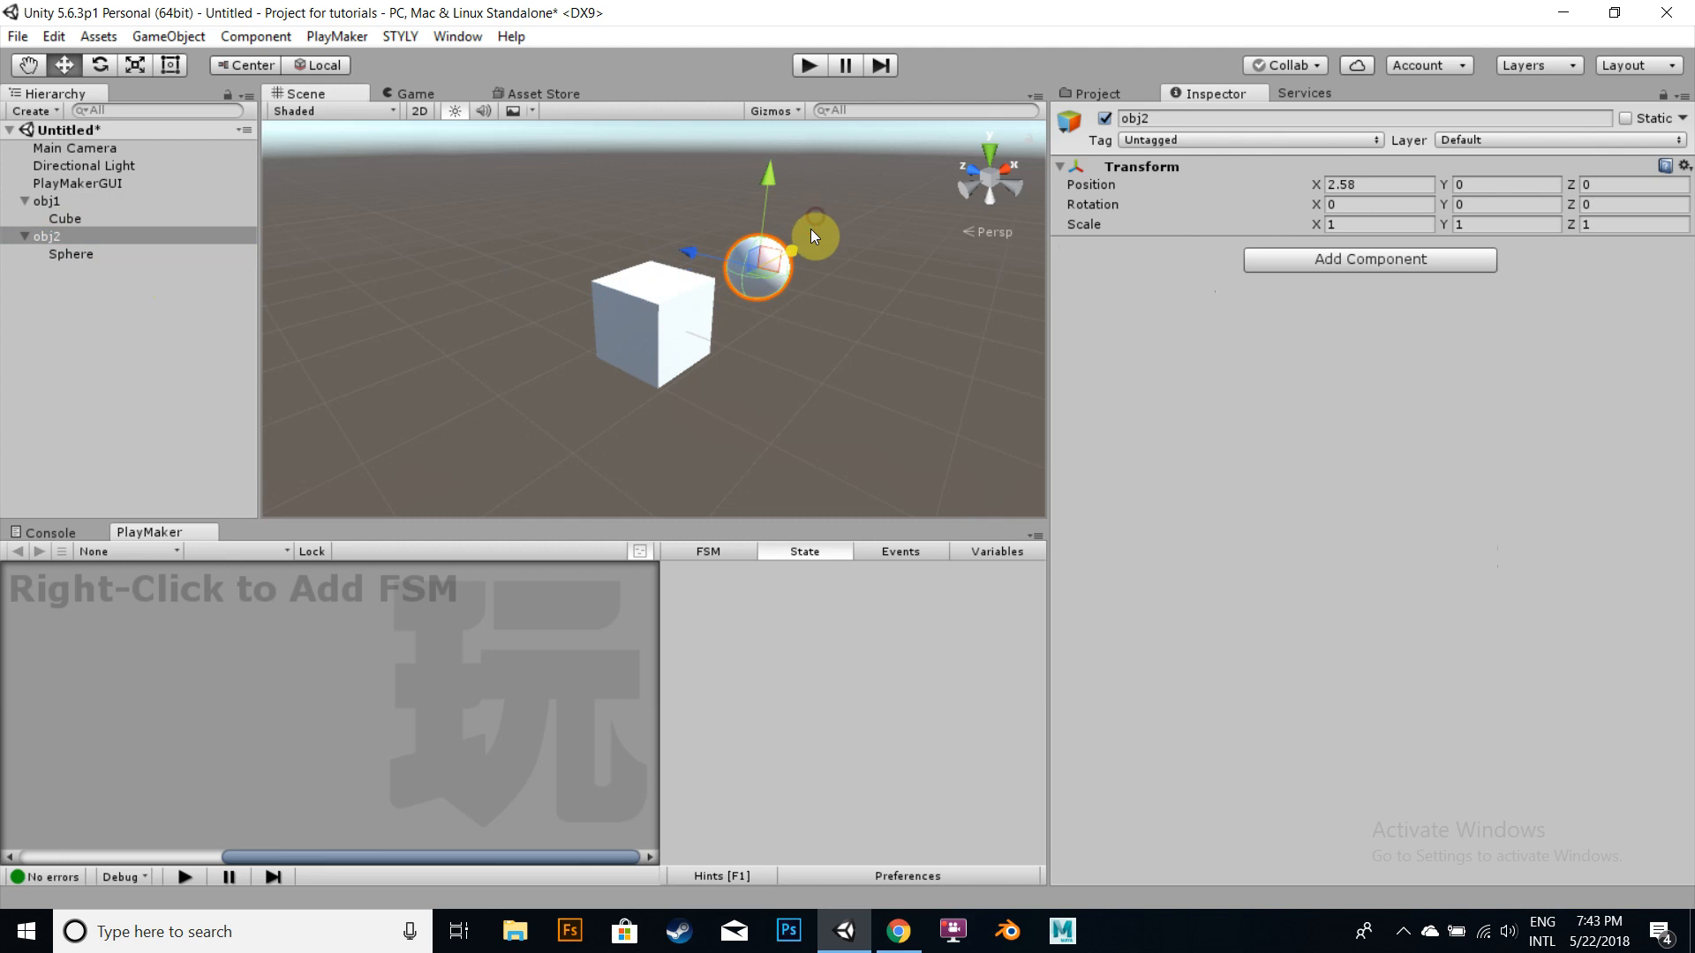
left_click_drag(857, 302, 564, 324, "alt")
Step: Add a PlayMaker FSM to obj1 and another one to obj2
left_click(48, 201)
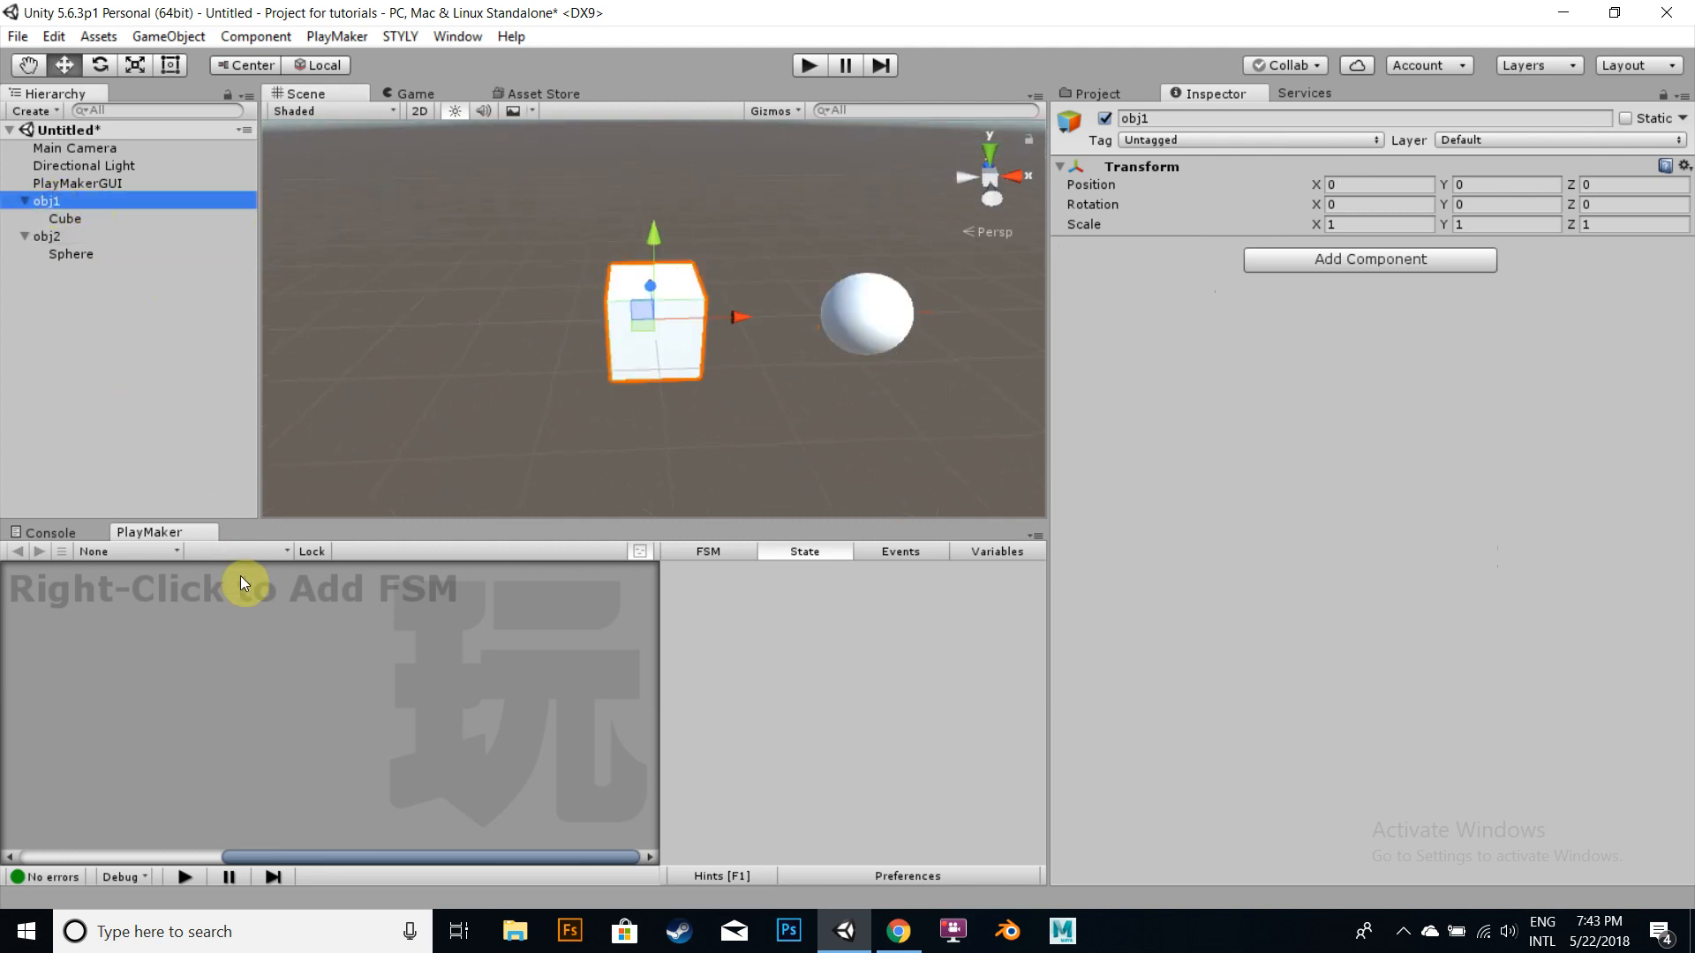
right_click(212, 625)
left_click(236, 629)
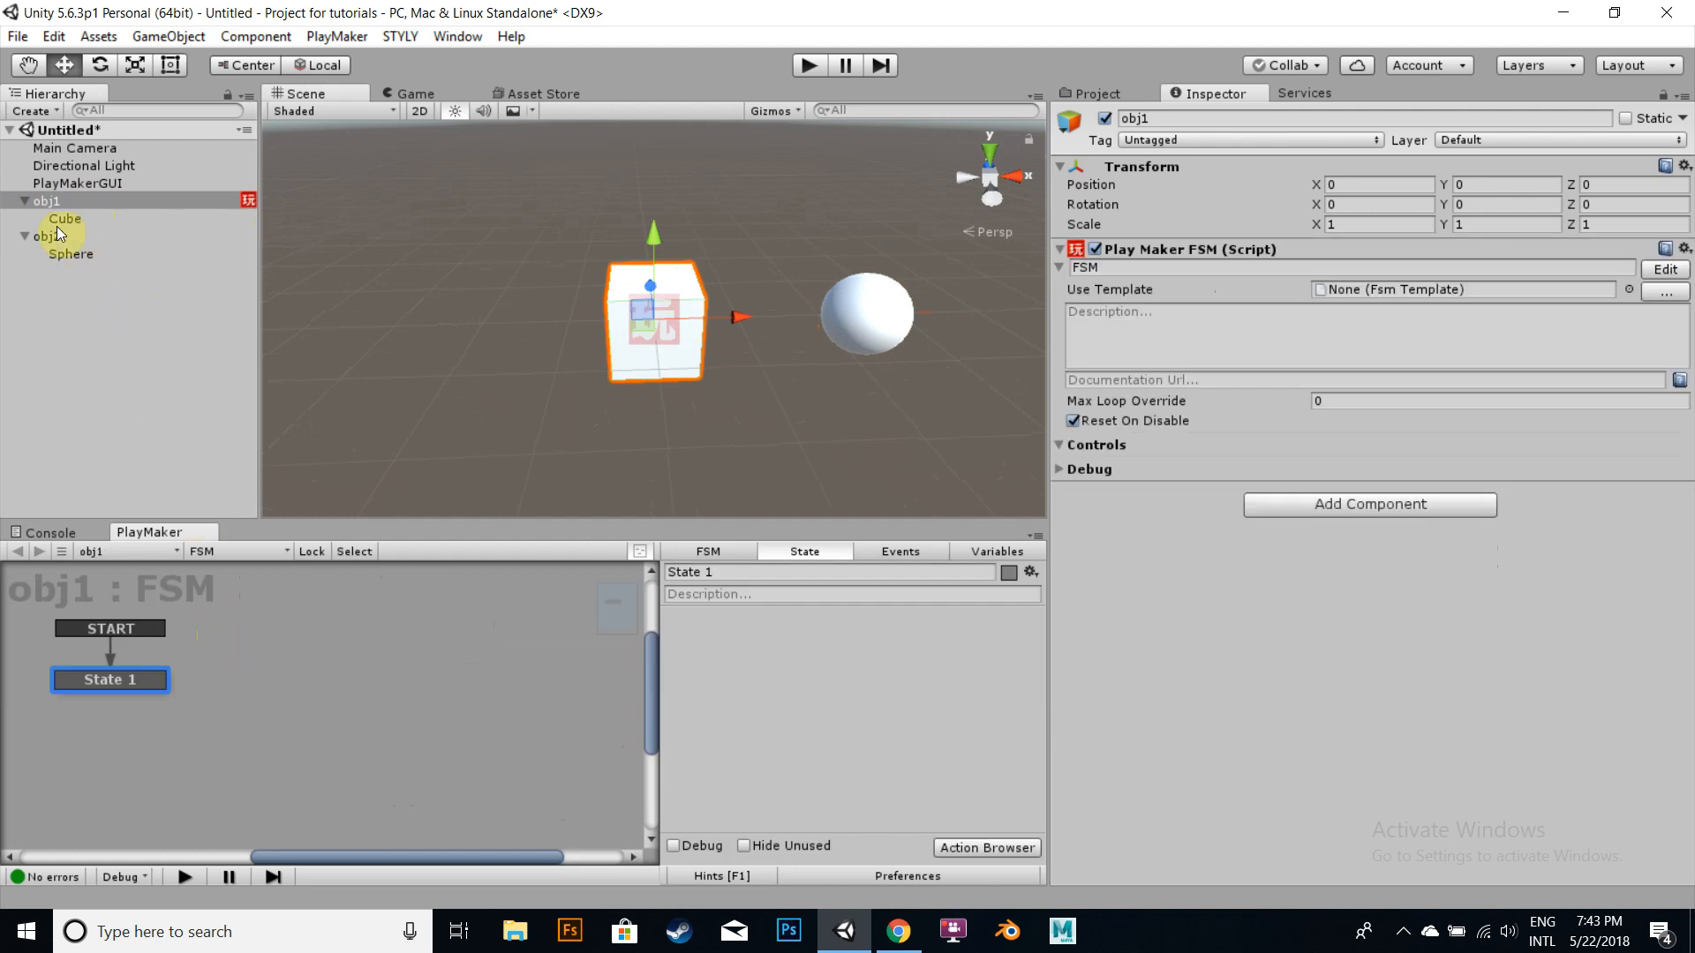
left_click(49, 236)
right_click(254, 644)
left_click(284, 652)
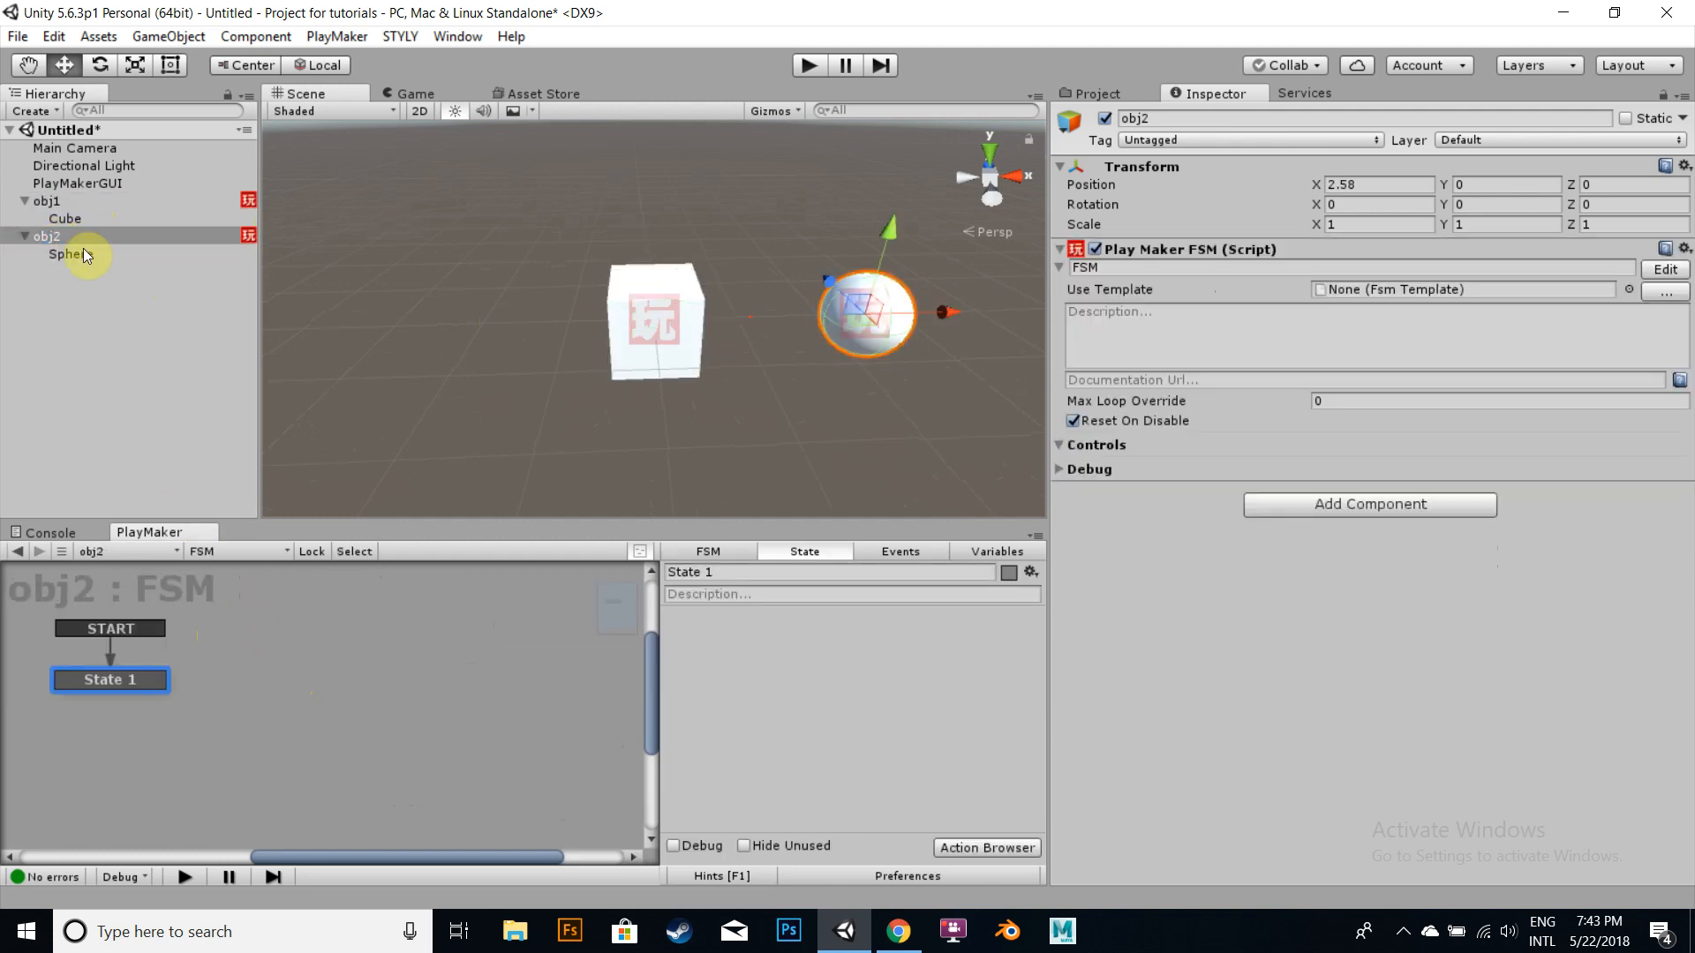
Step: Rename the start state of obj1's FSM to position
left_click(56, 205)
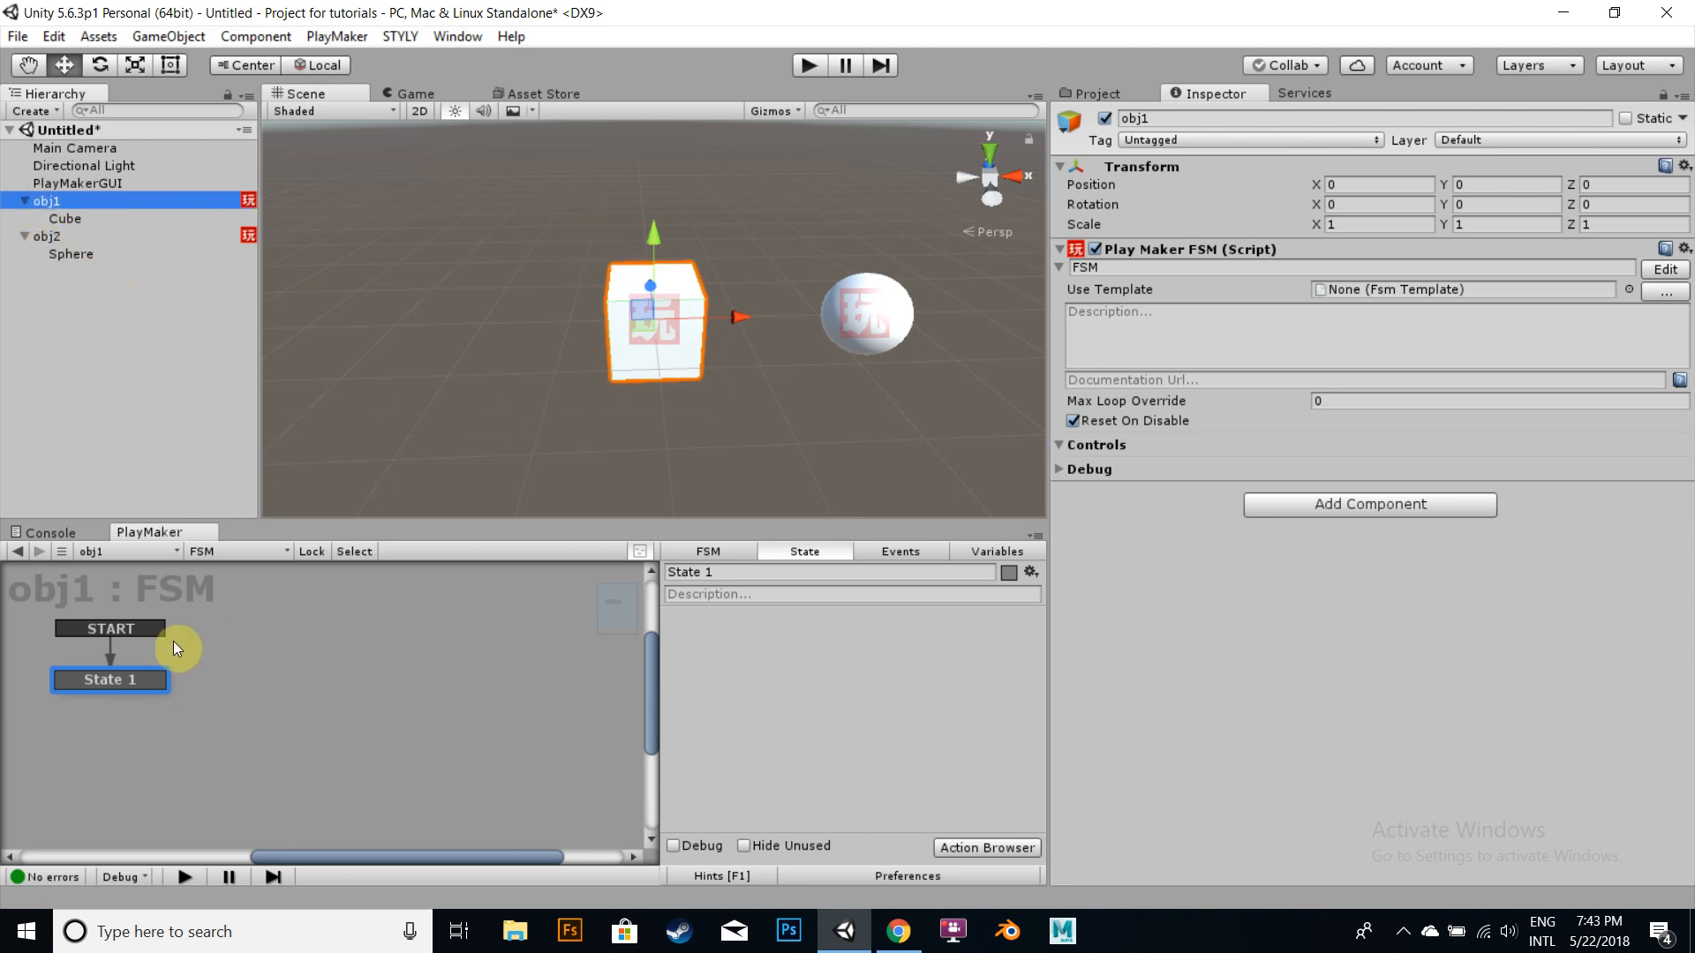
left_click(735, 569)
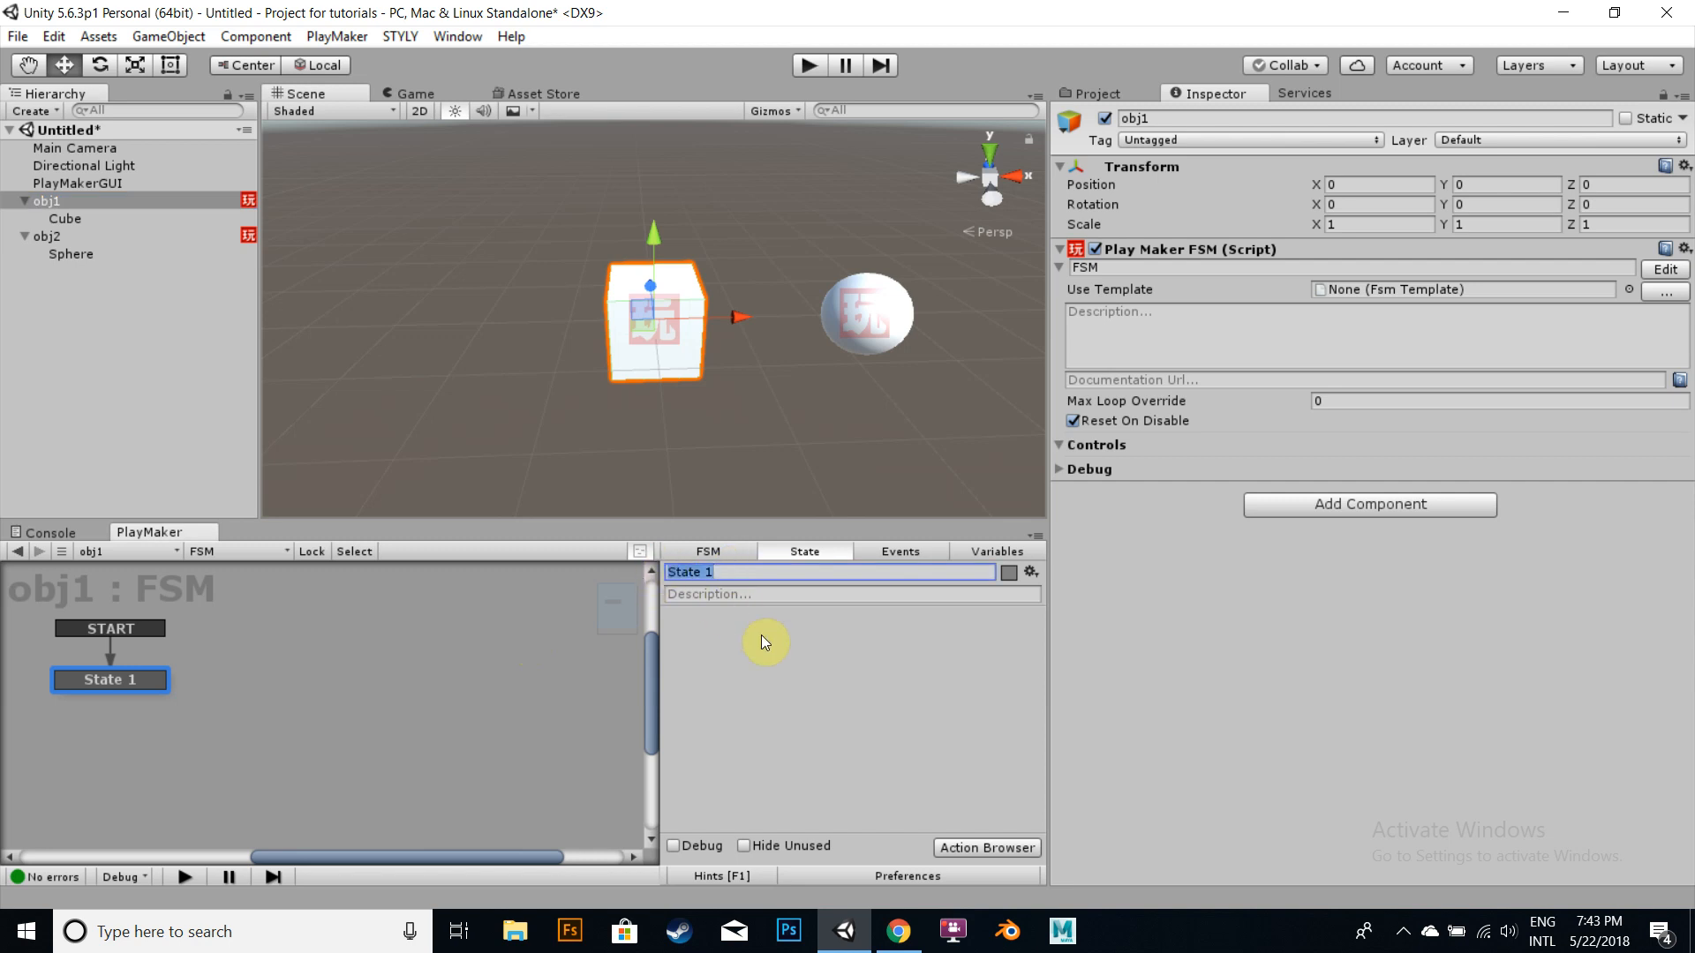
type("position")
Step: Add a Get Position action to obj1's position state and close the action browser
left_click(987, 846)
type("get posi")
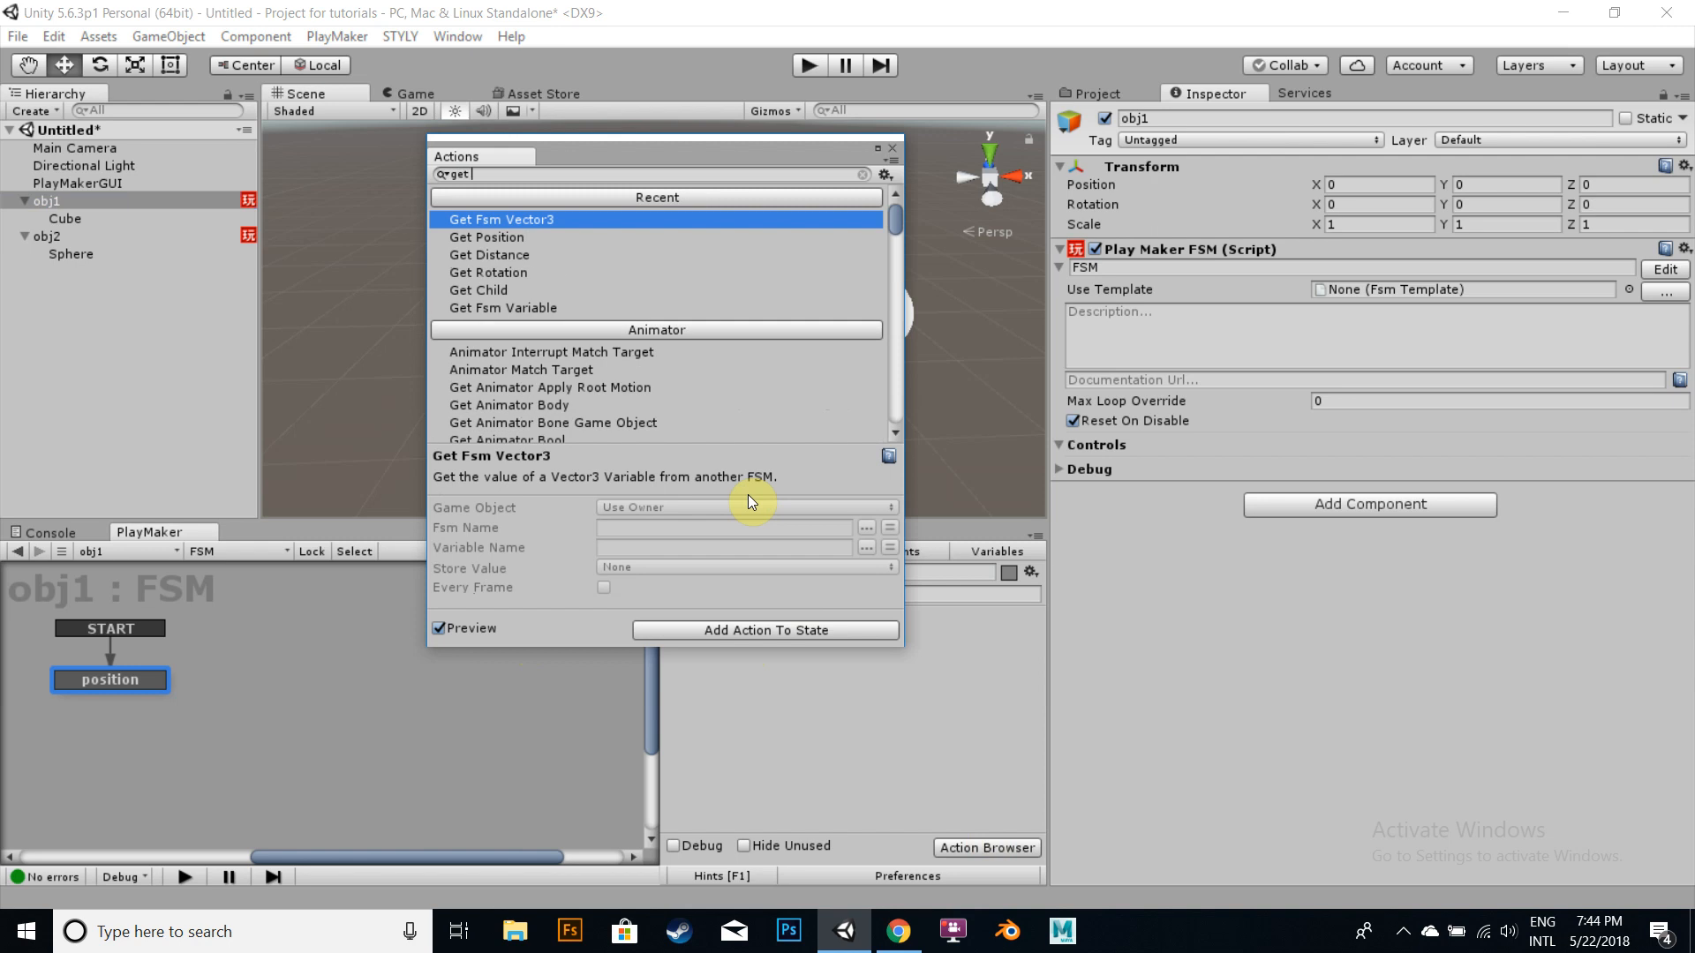
key("Return")
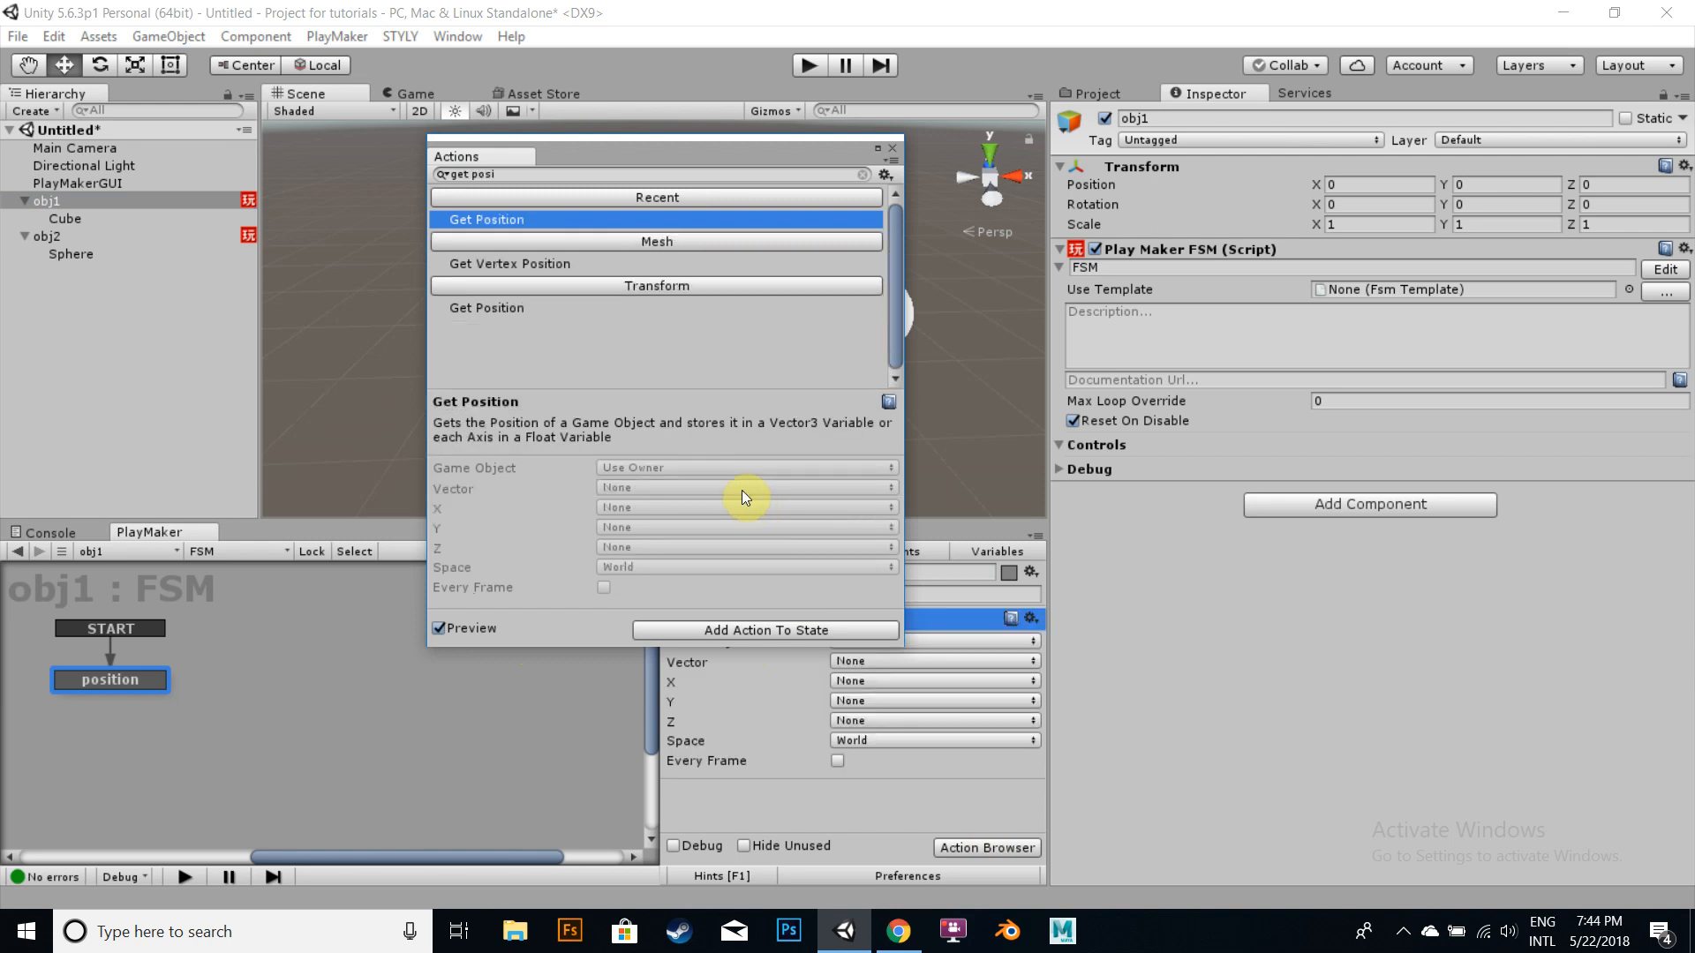
left_click(889, 148)
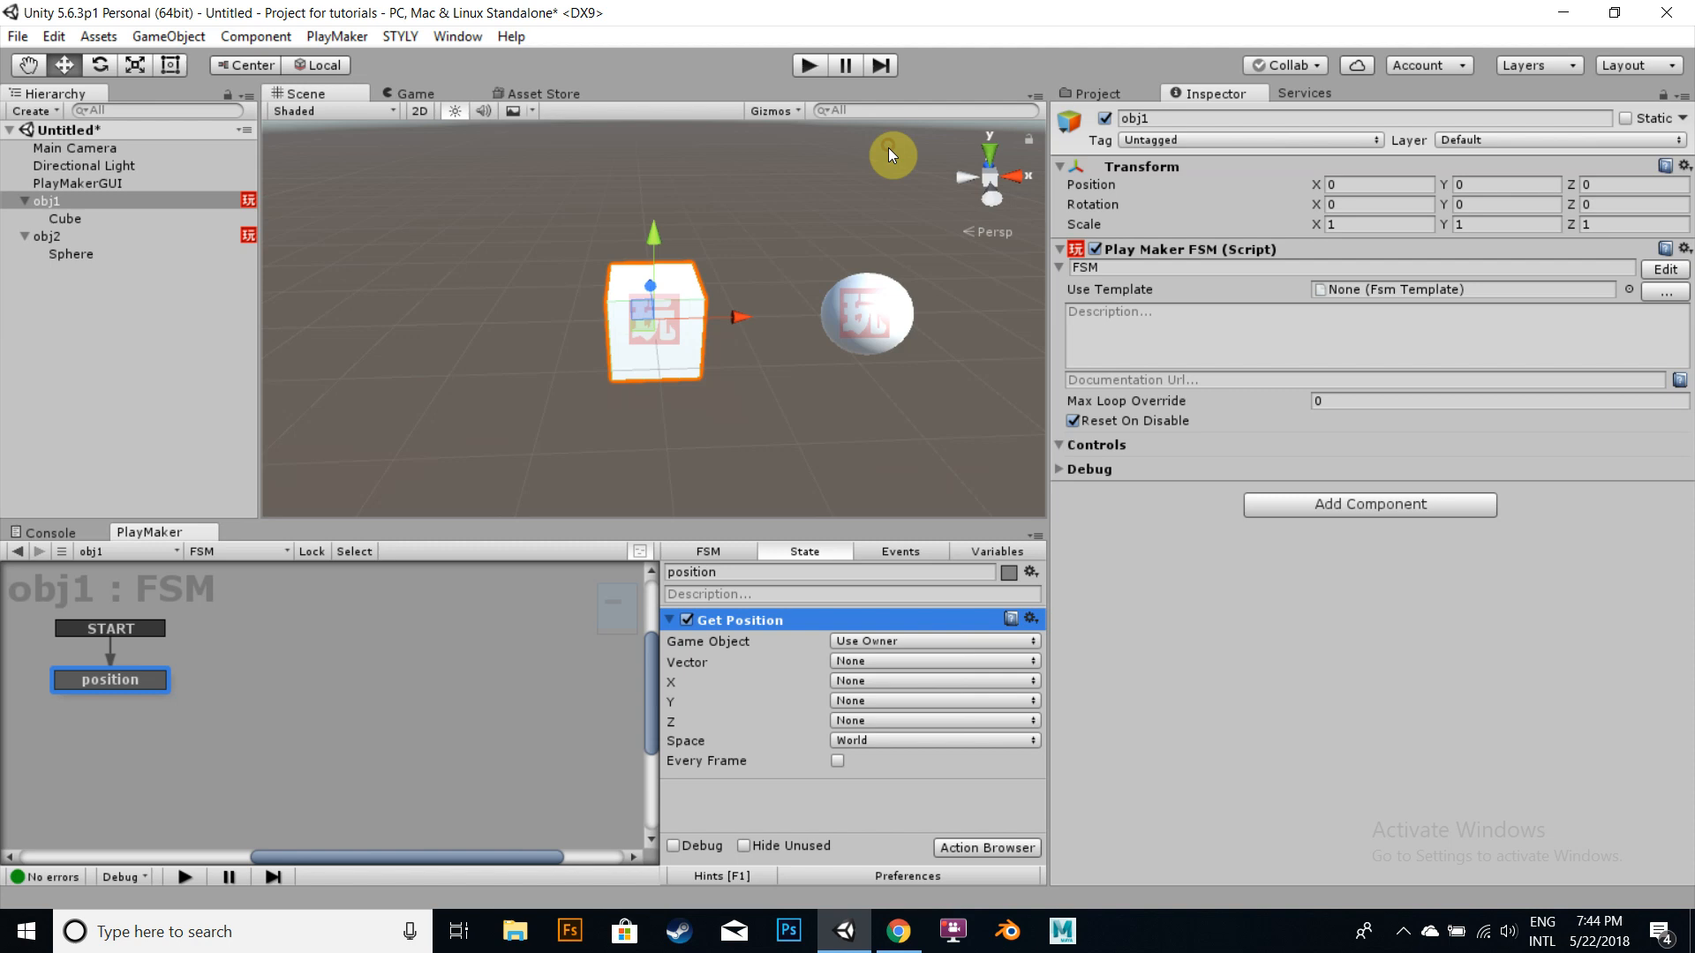
left_click(681, 683)
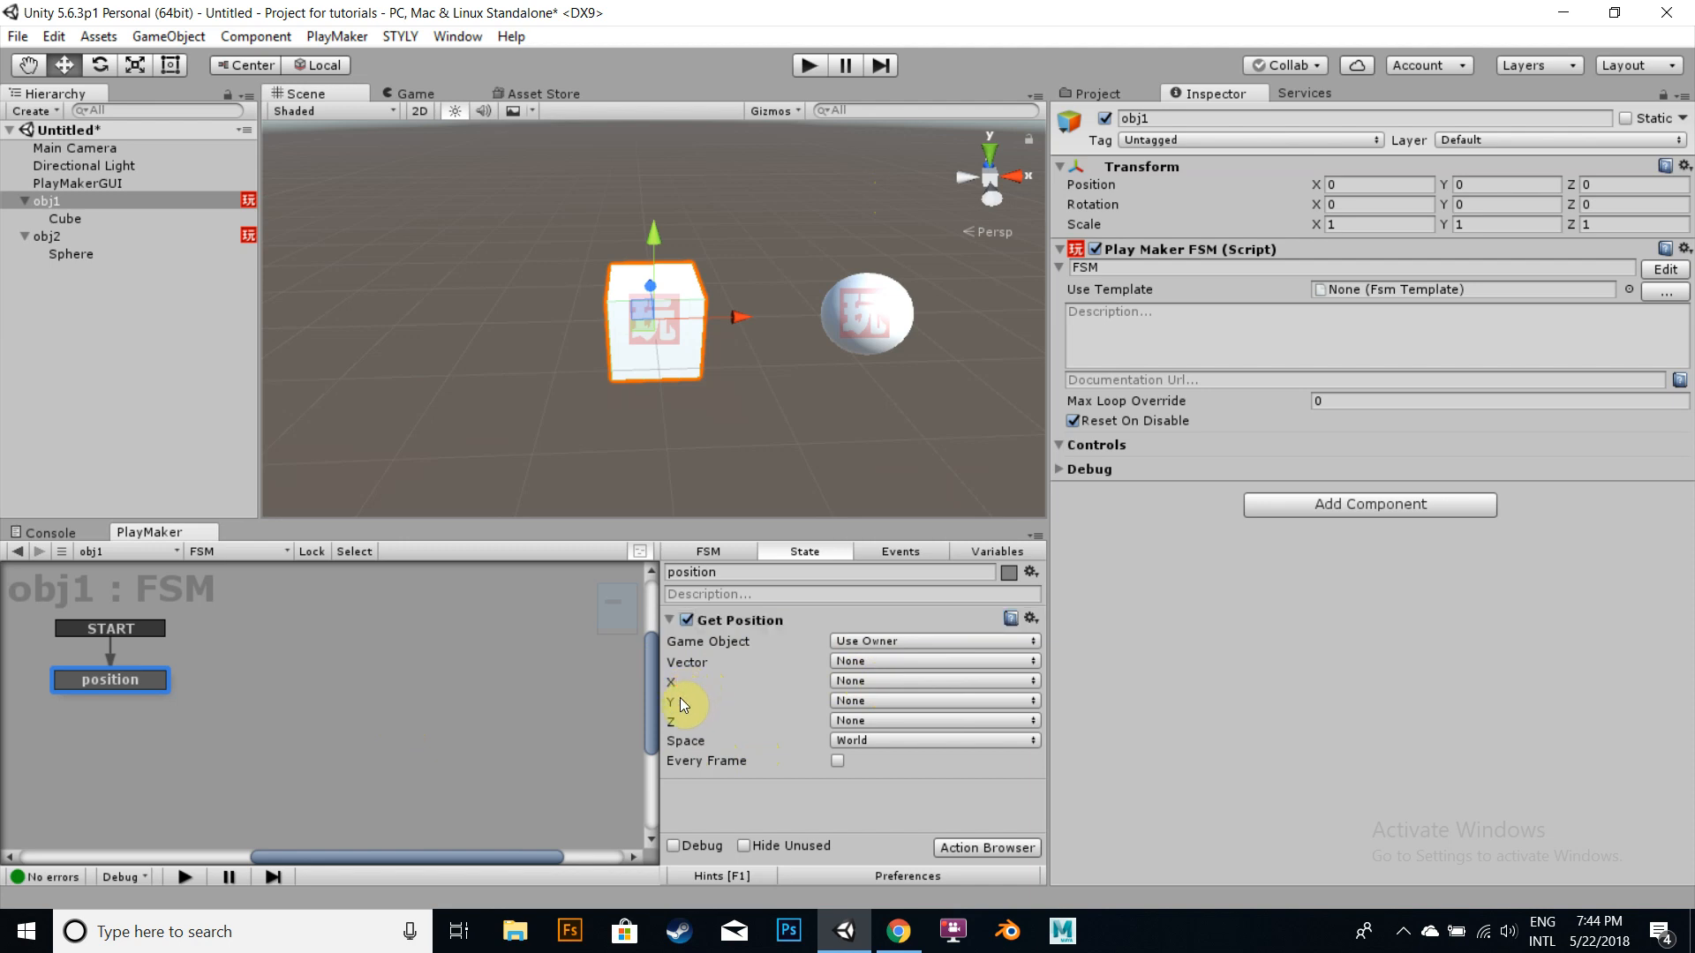
left_click(680, 718)
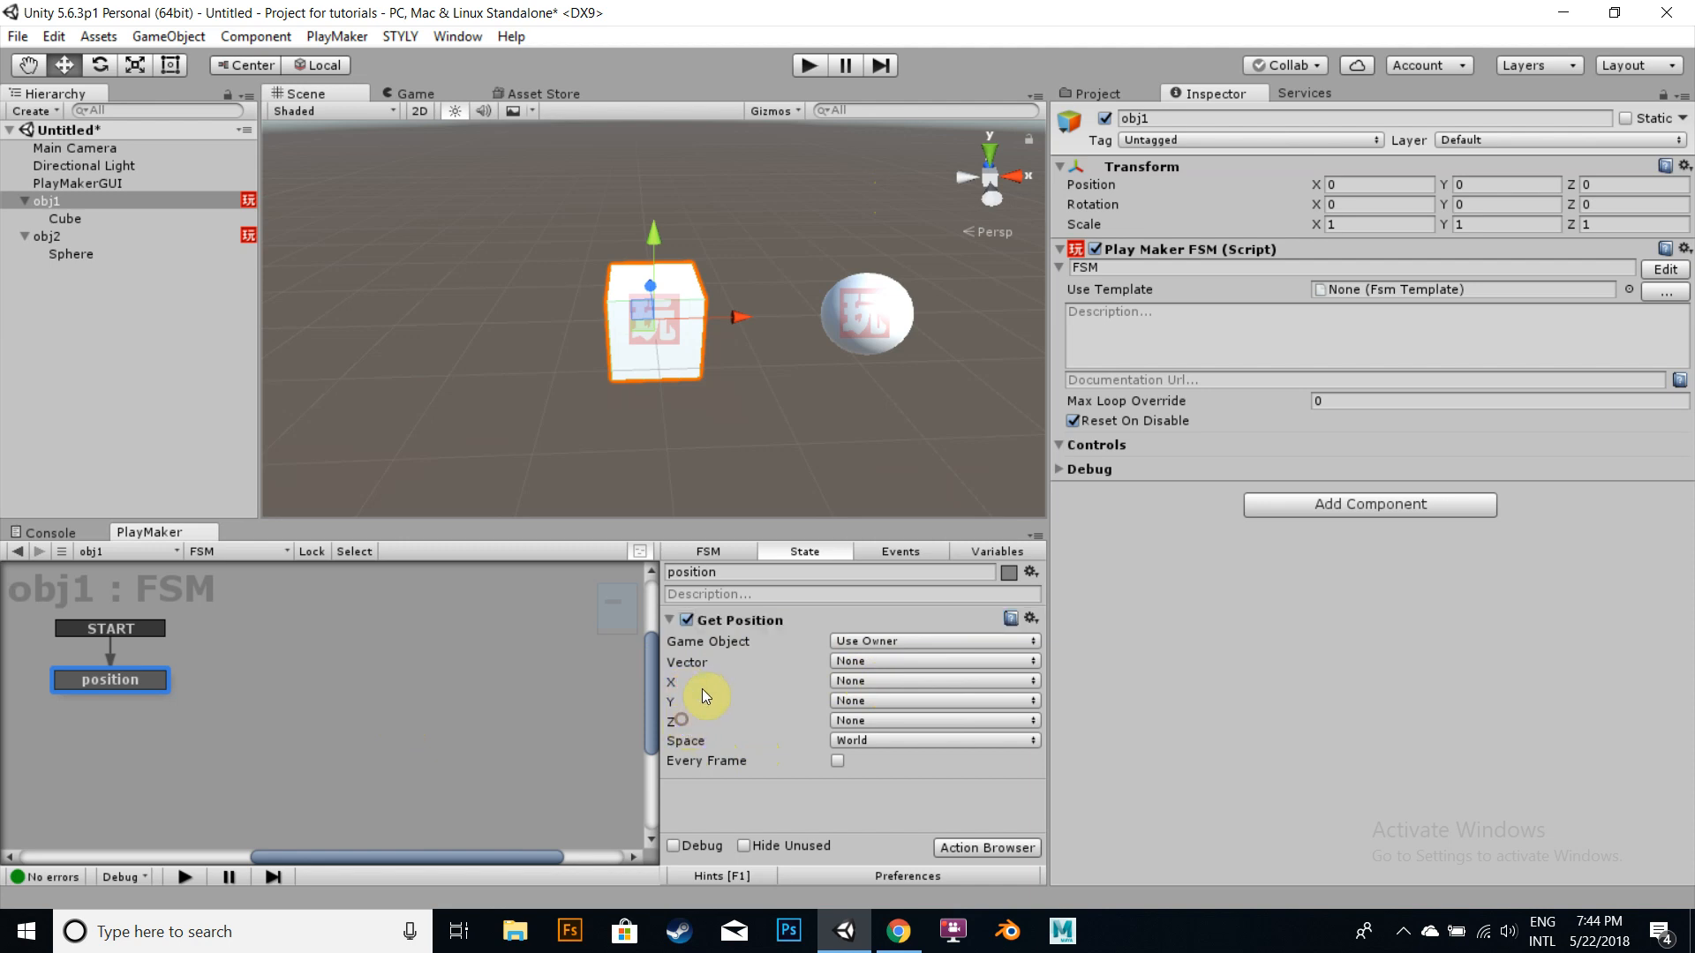
Step: Store the Get Position vector in a new variable named position, and collapse the action
left_click(909, 664)
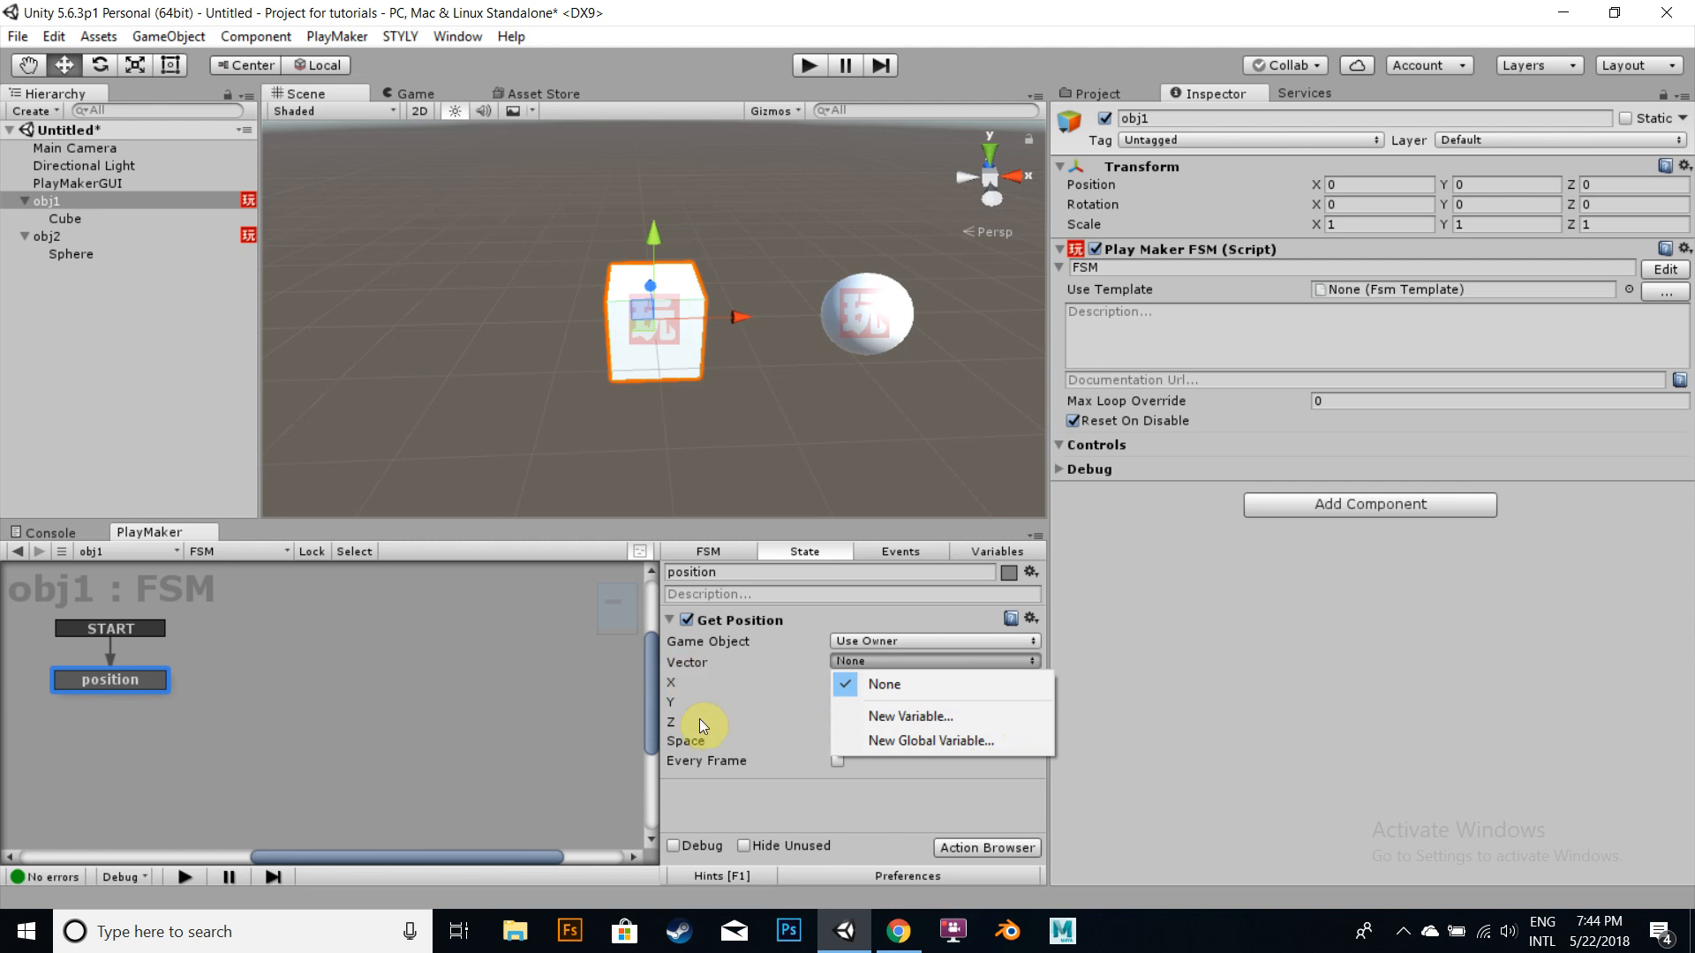
left_click(946, 718)
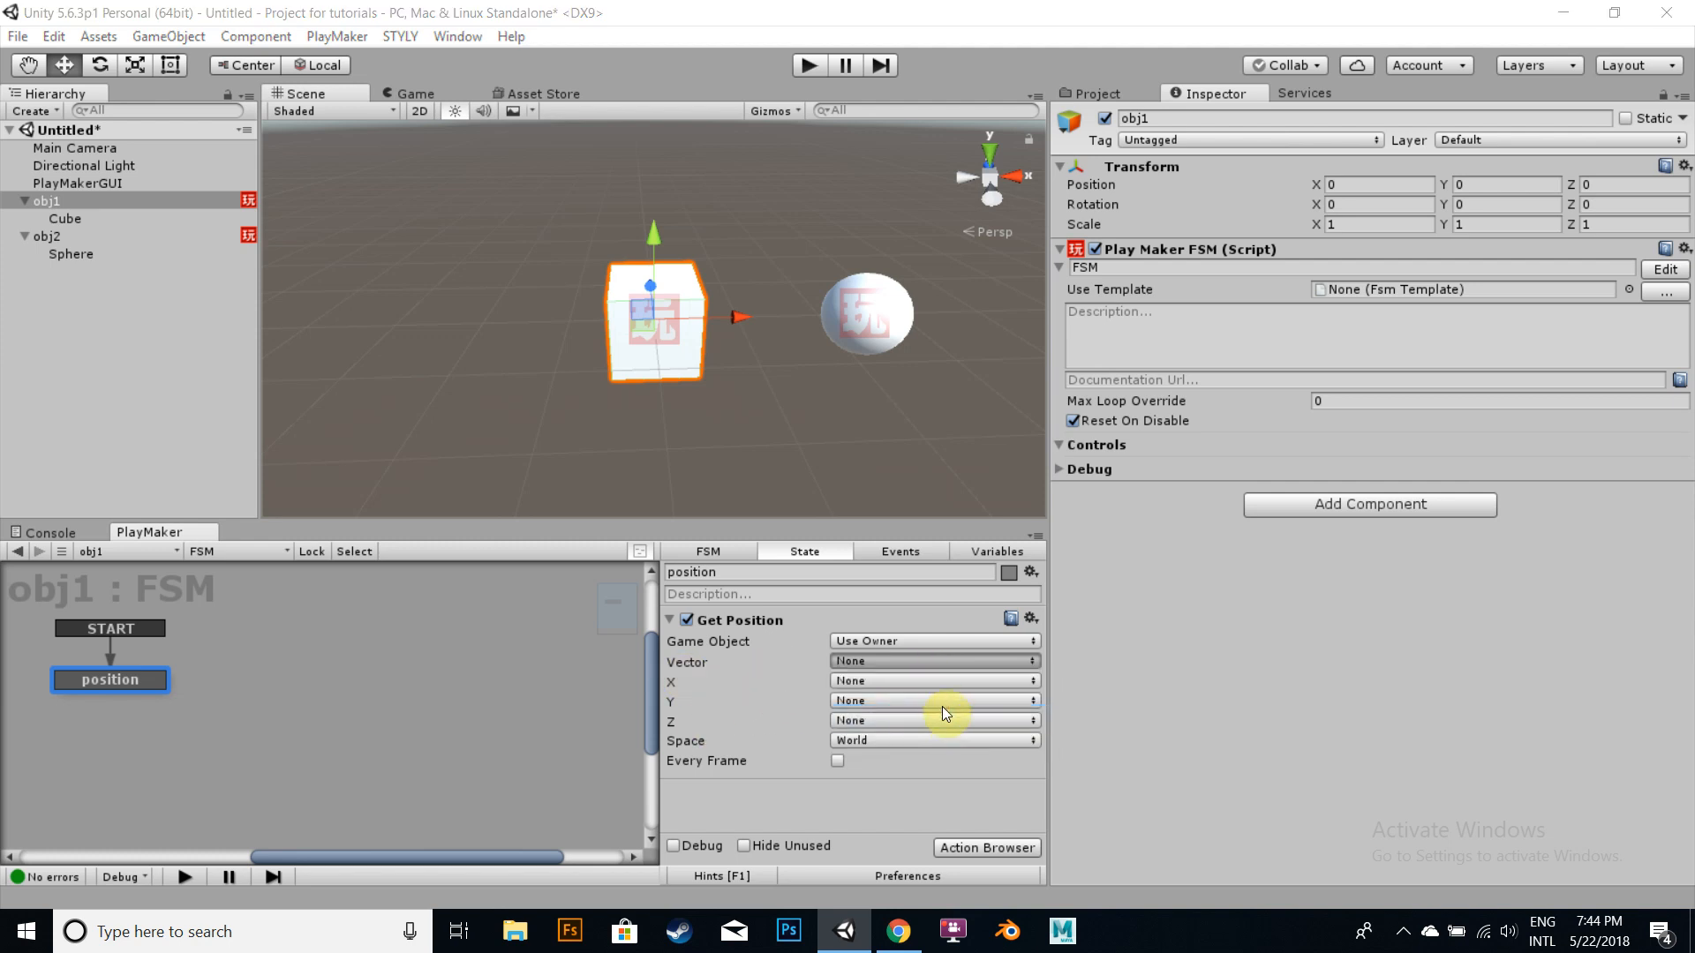
left_click(909, 660)
left_click(930, 717)
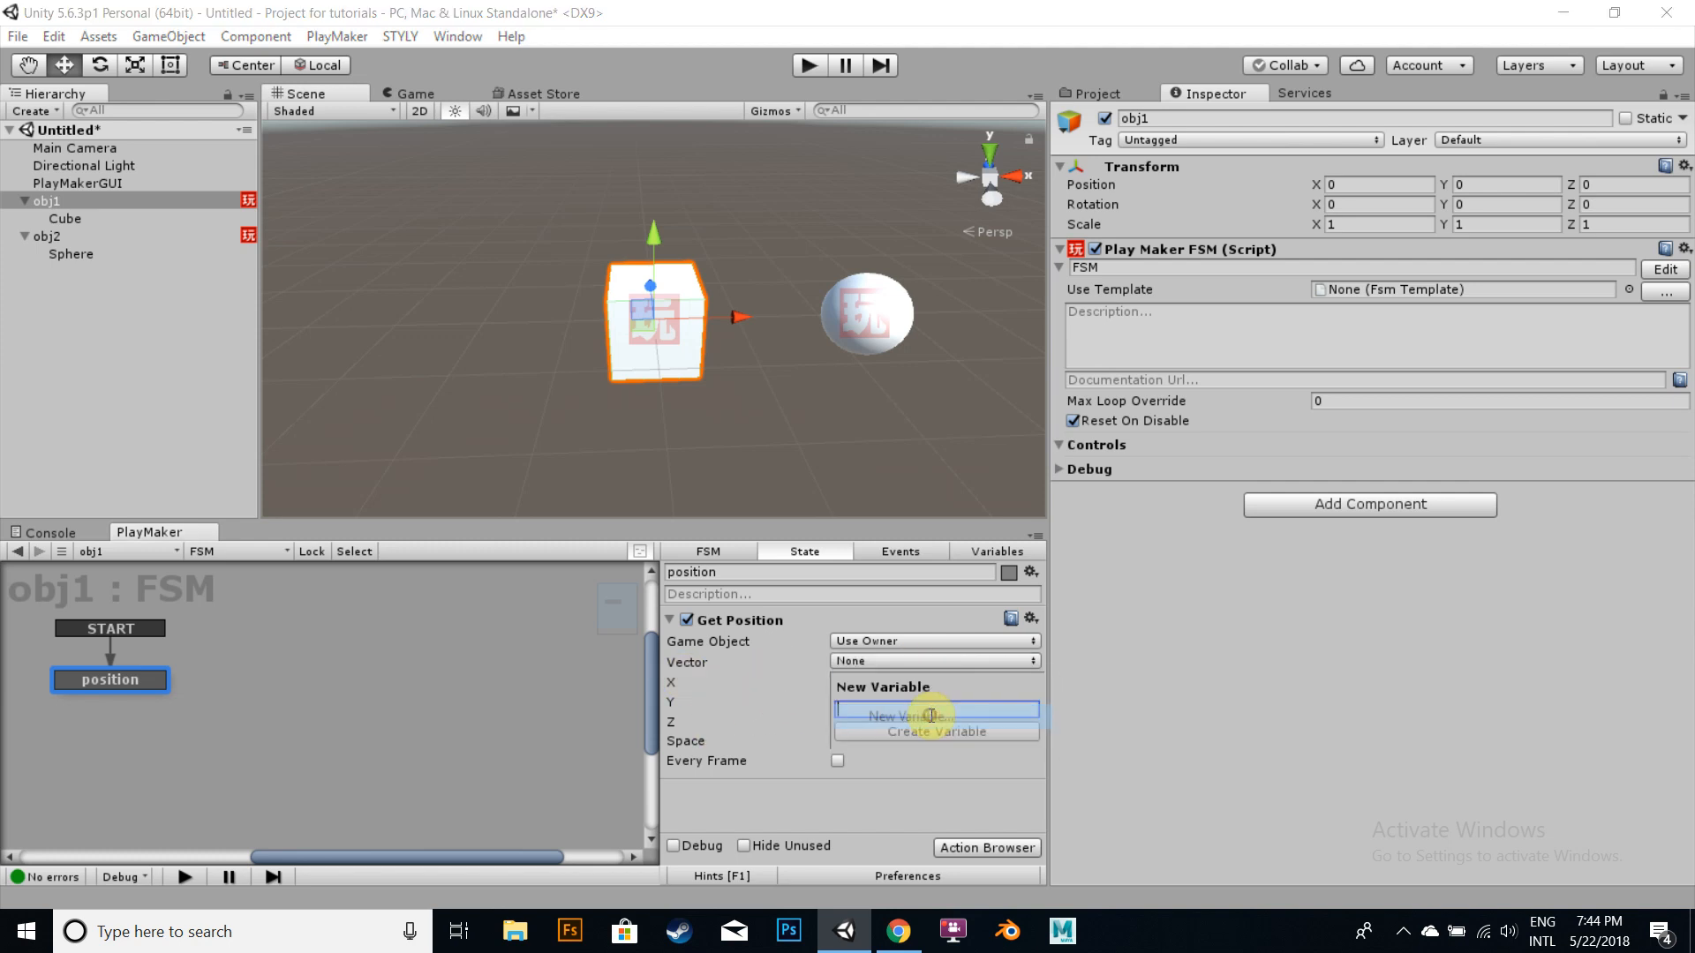
type("position")
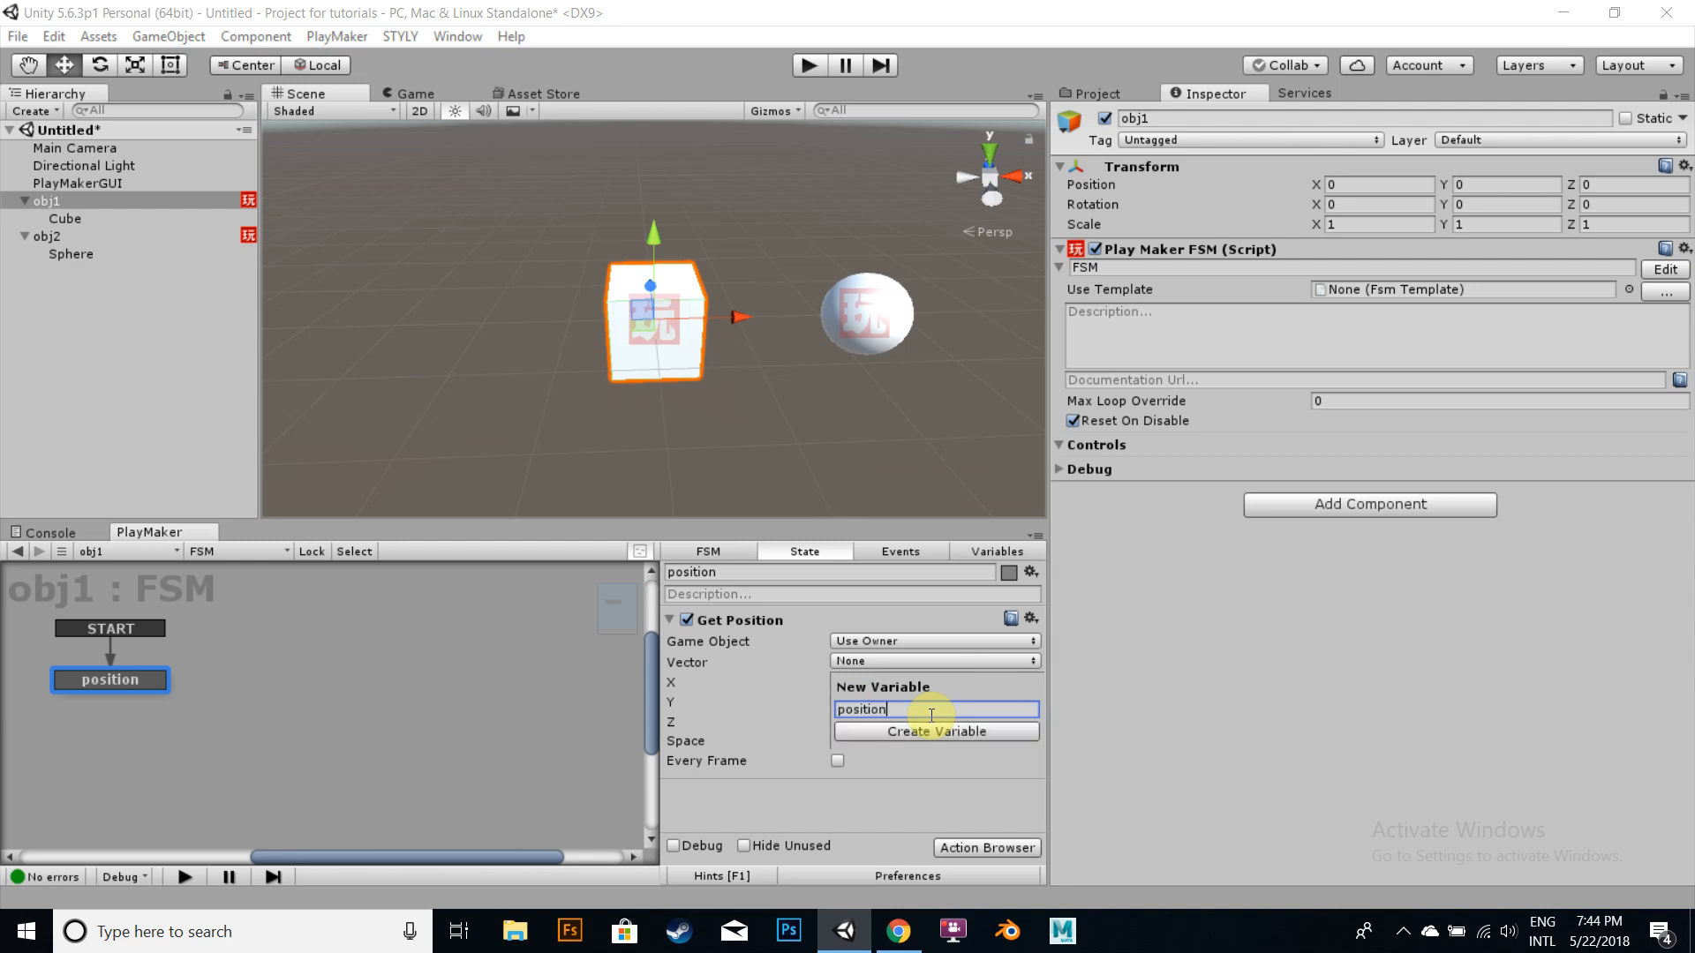
left_click(931, 724)
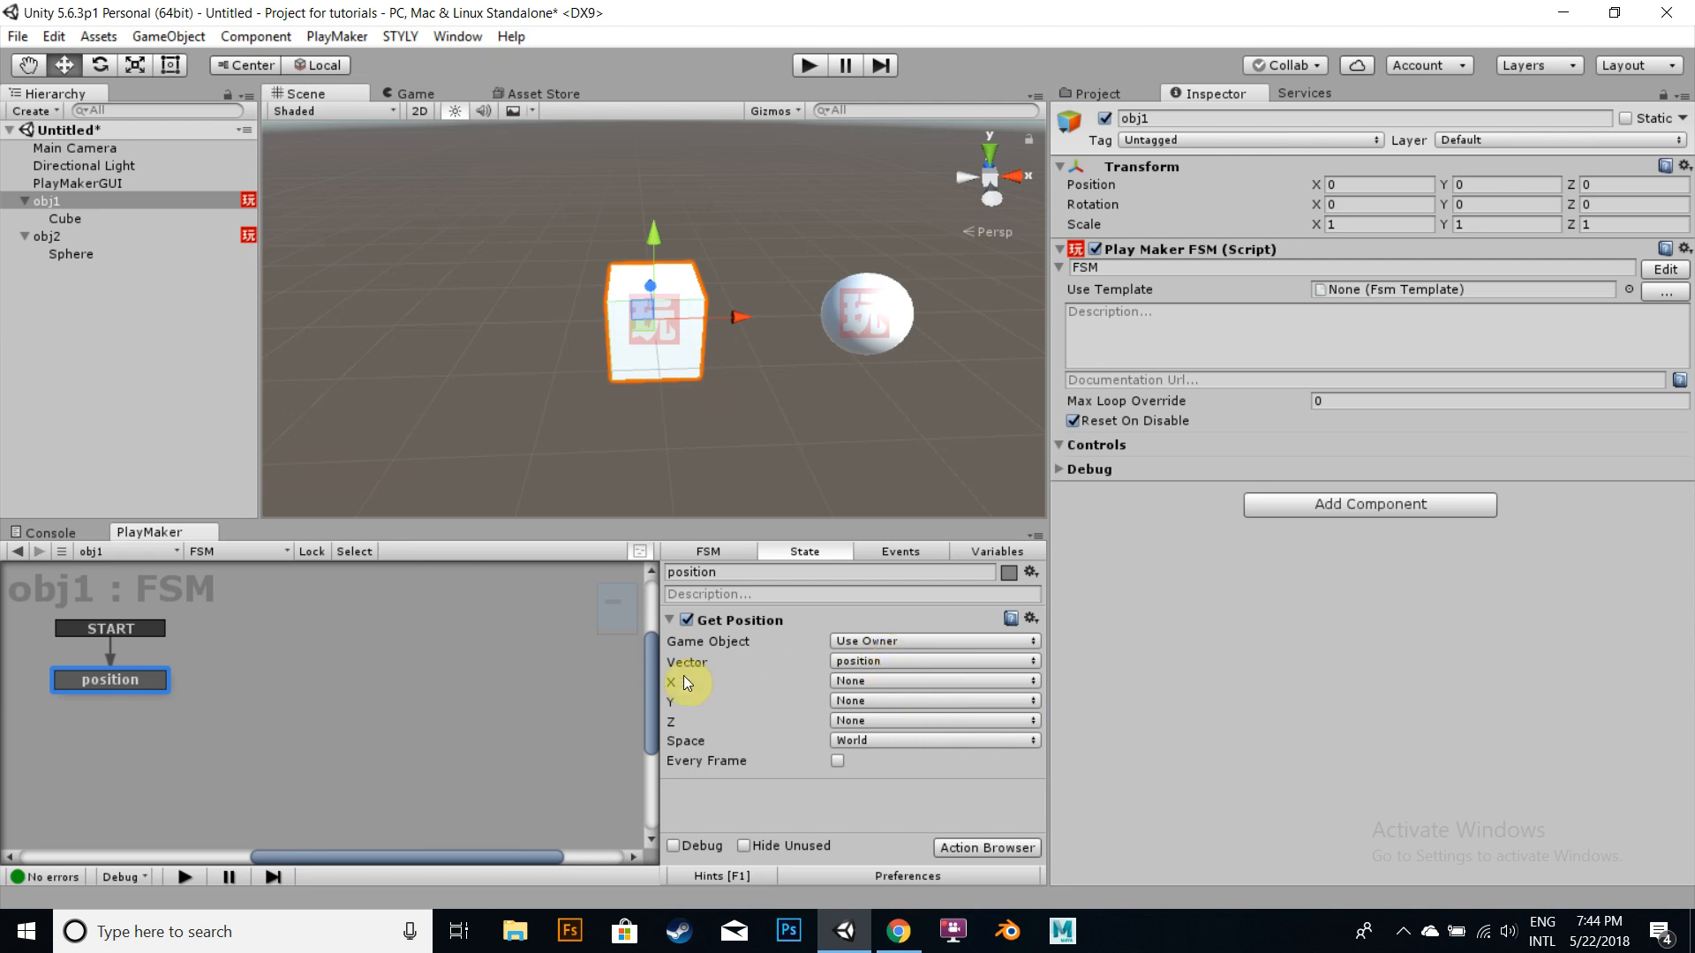
left_click(668, 621)
Step: Add a FINISHED transition to obj1's position state and loop it back to the same state
right_click(157, 679)
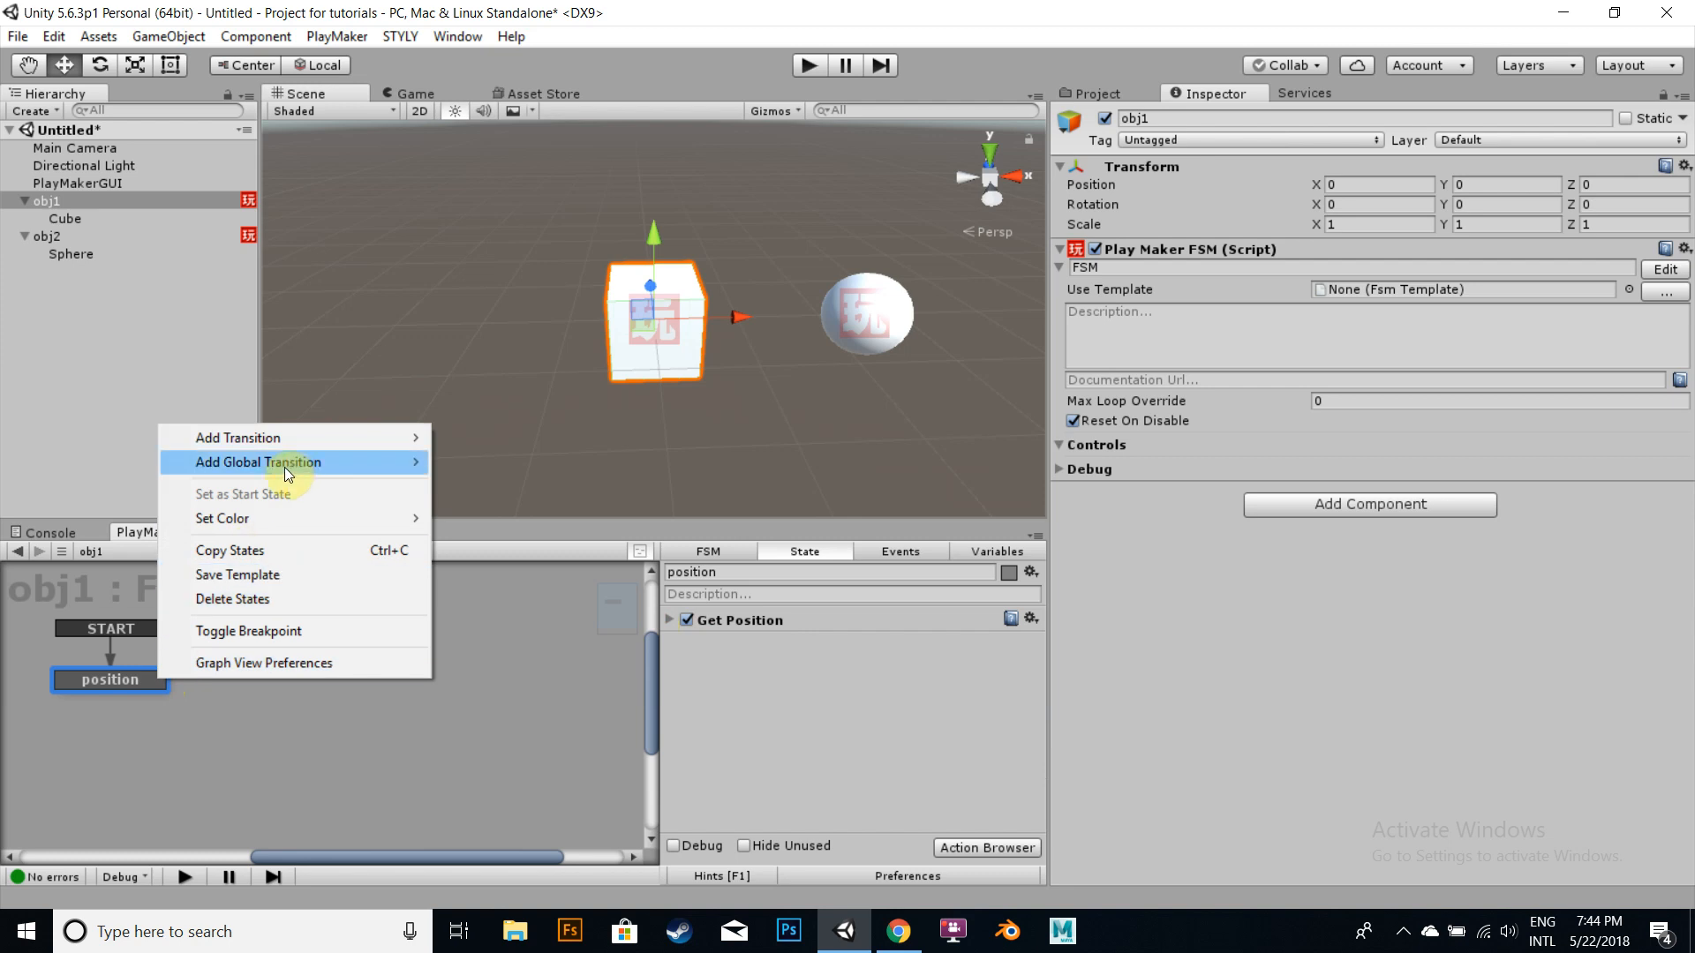
mouse_move(290, 467)
mouse_move(309, 440)
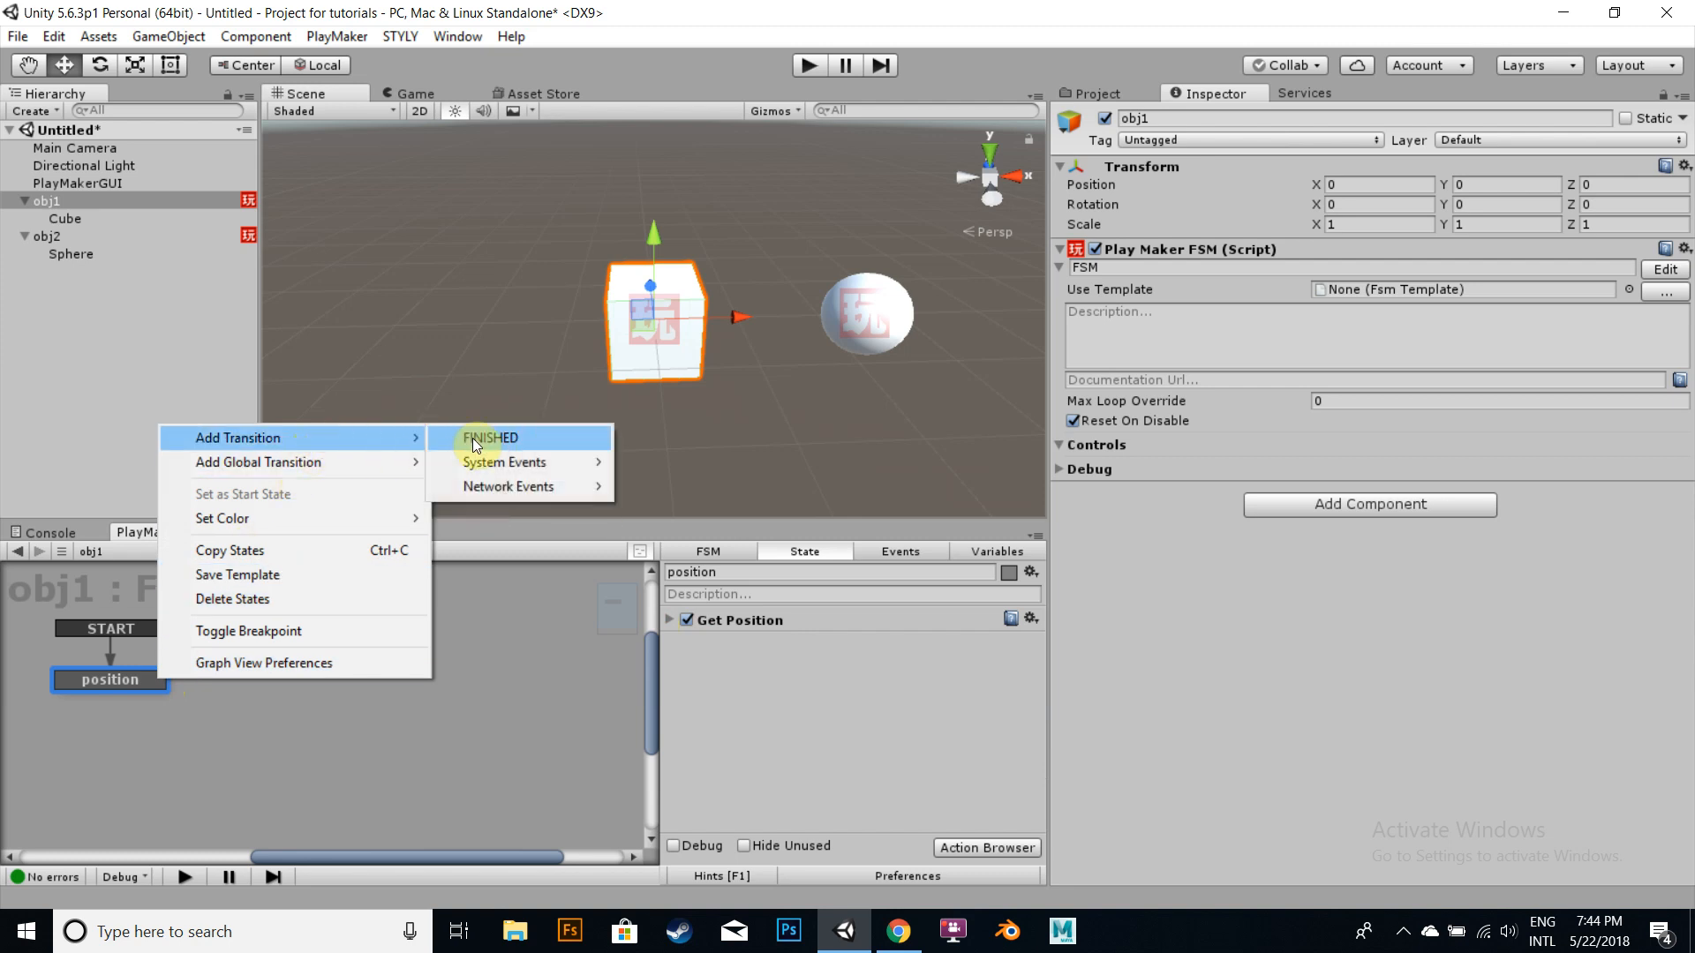
left_click(481, 442)
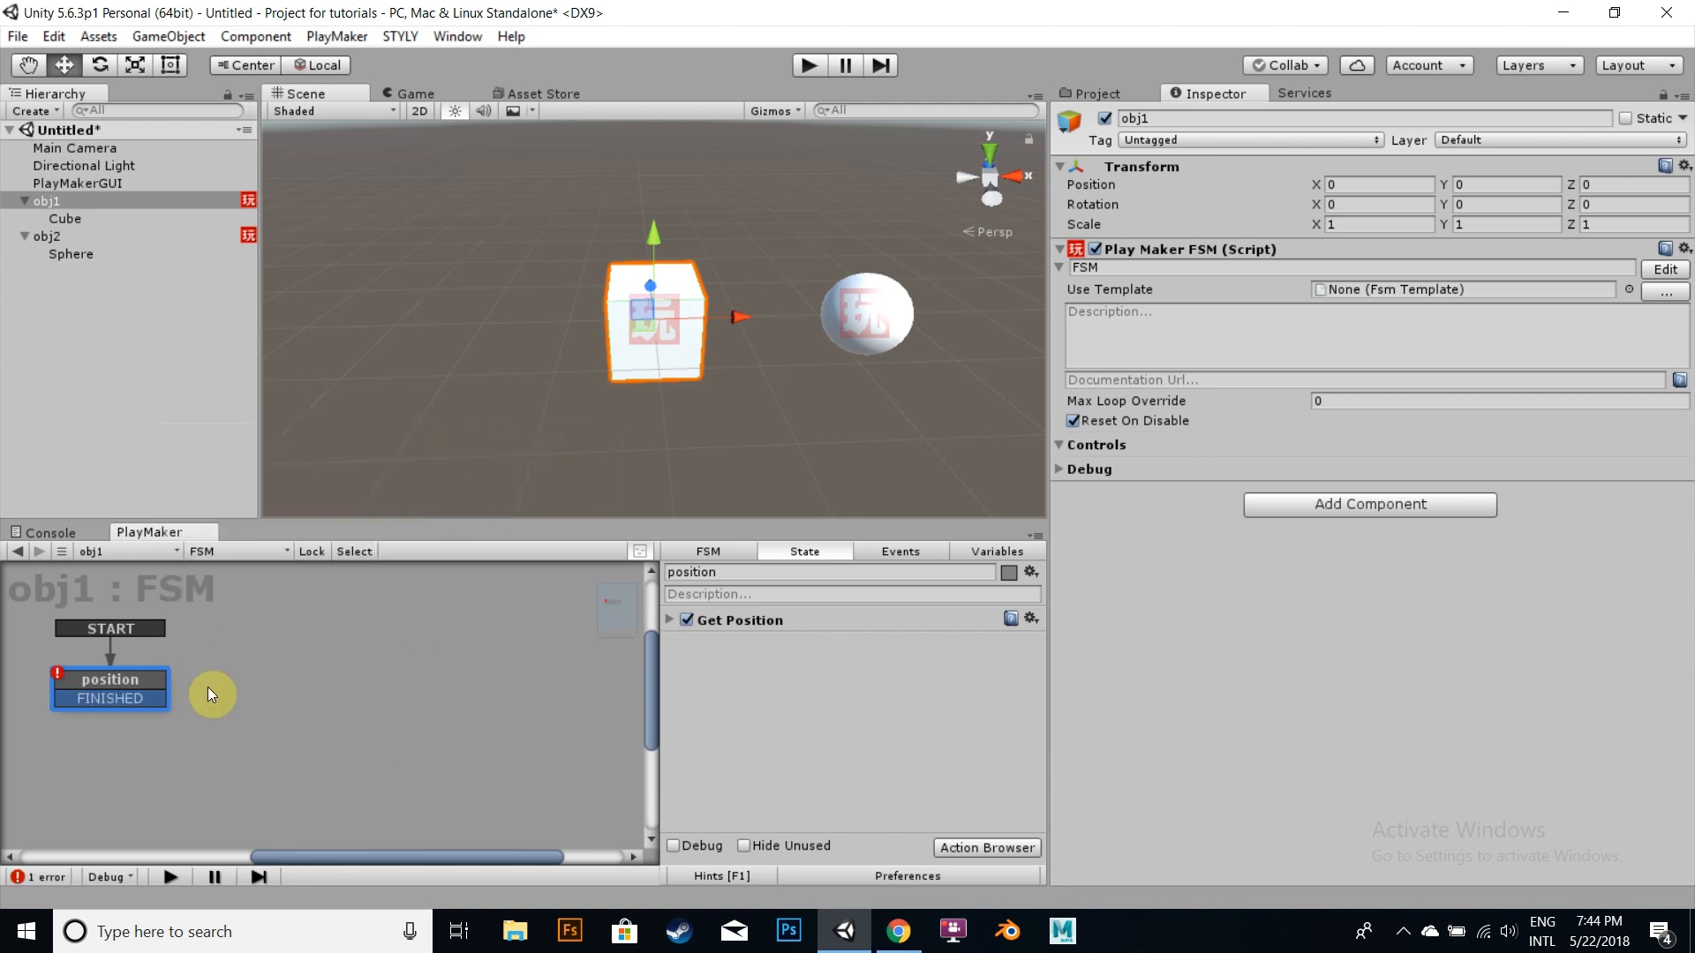
left_click_drag(152, 703, 90, 672)
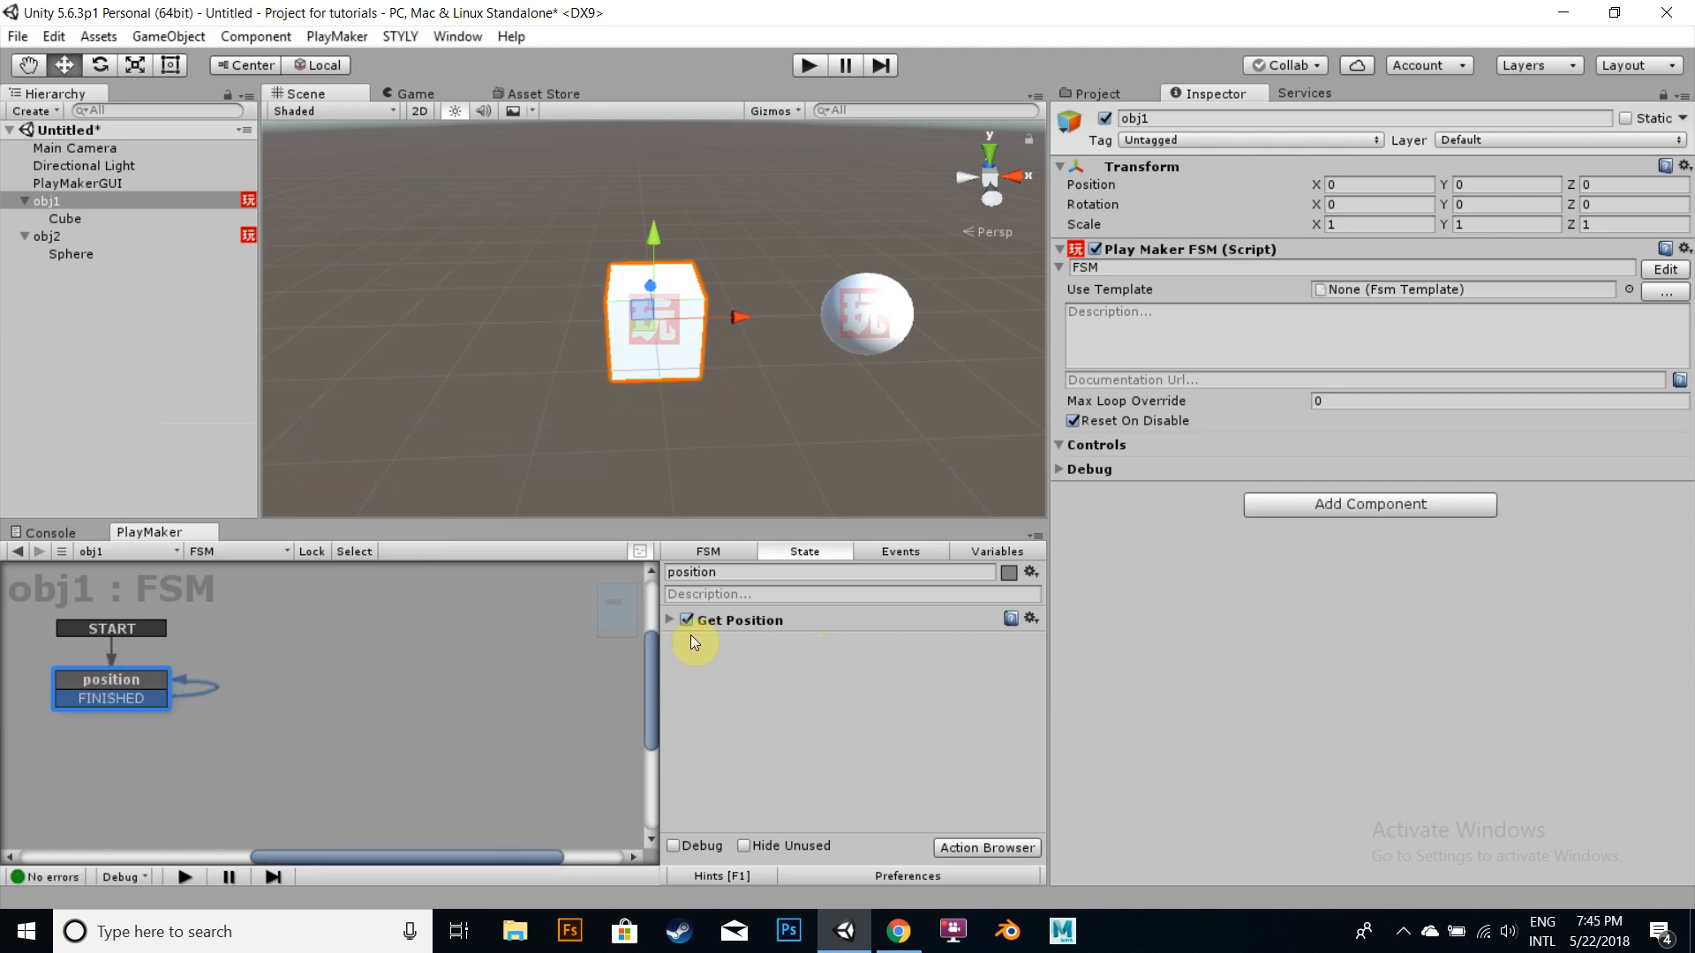
Step: Add a Wait action to obj1's position state and close the action browser
left_click(670, 620)
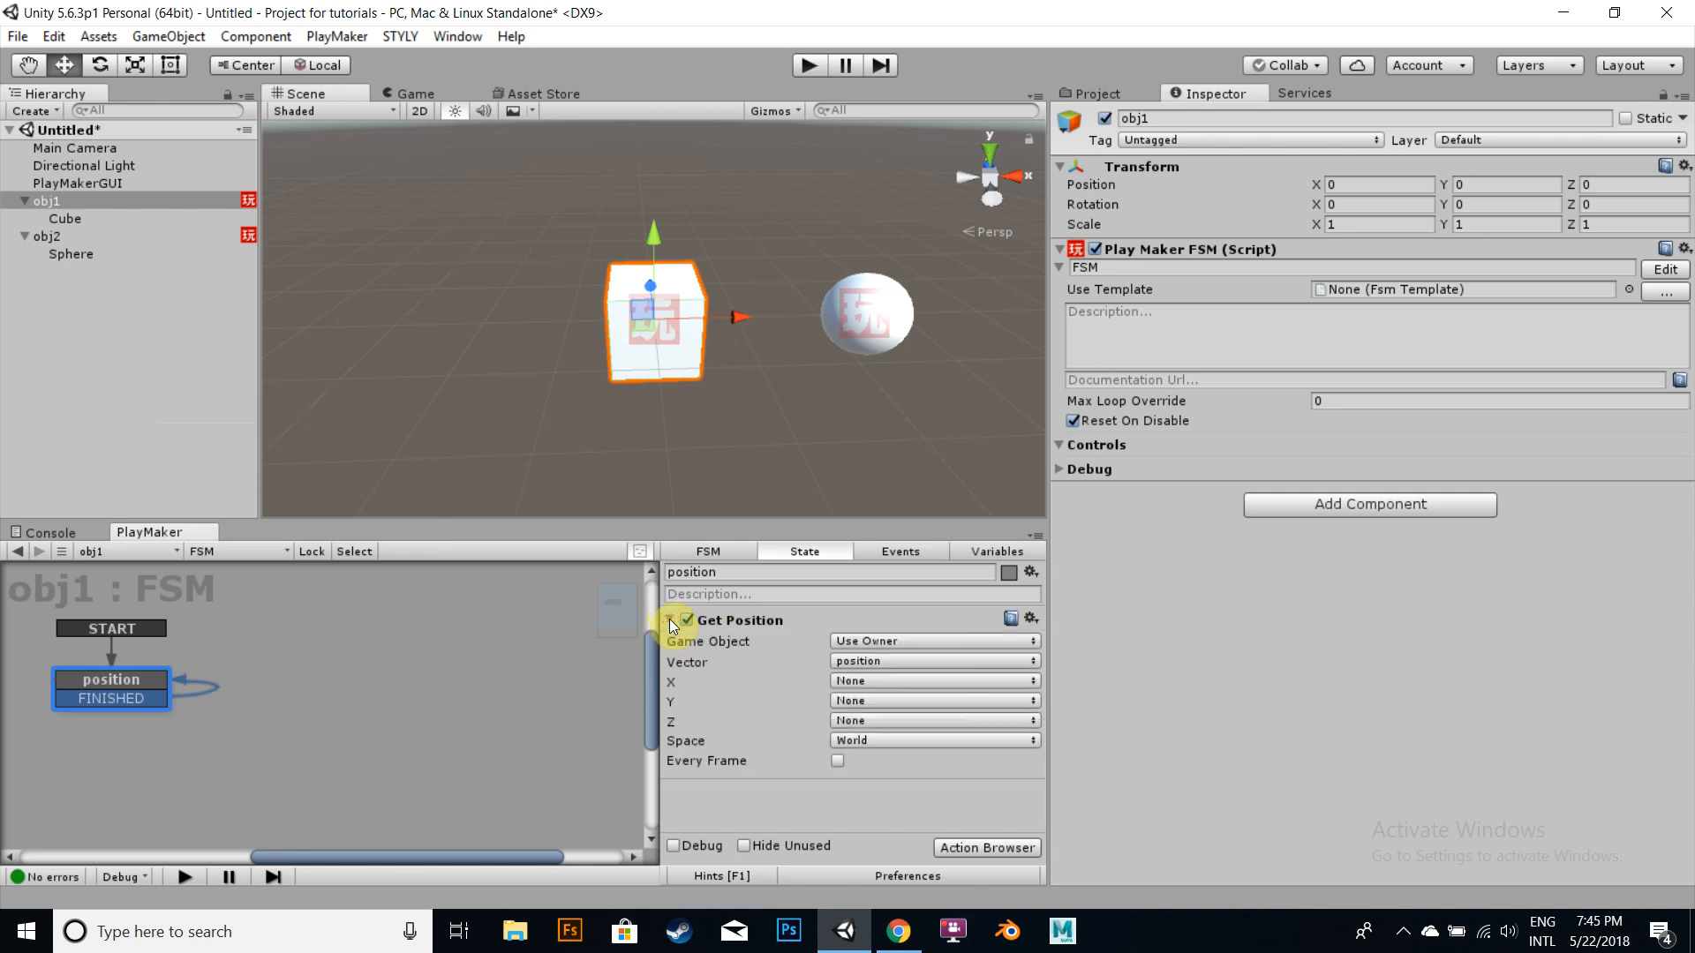
left_click(670, 620)
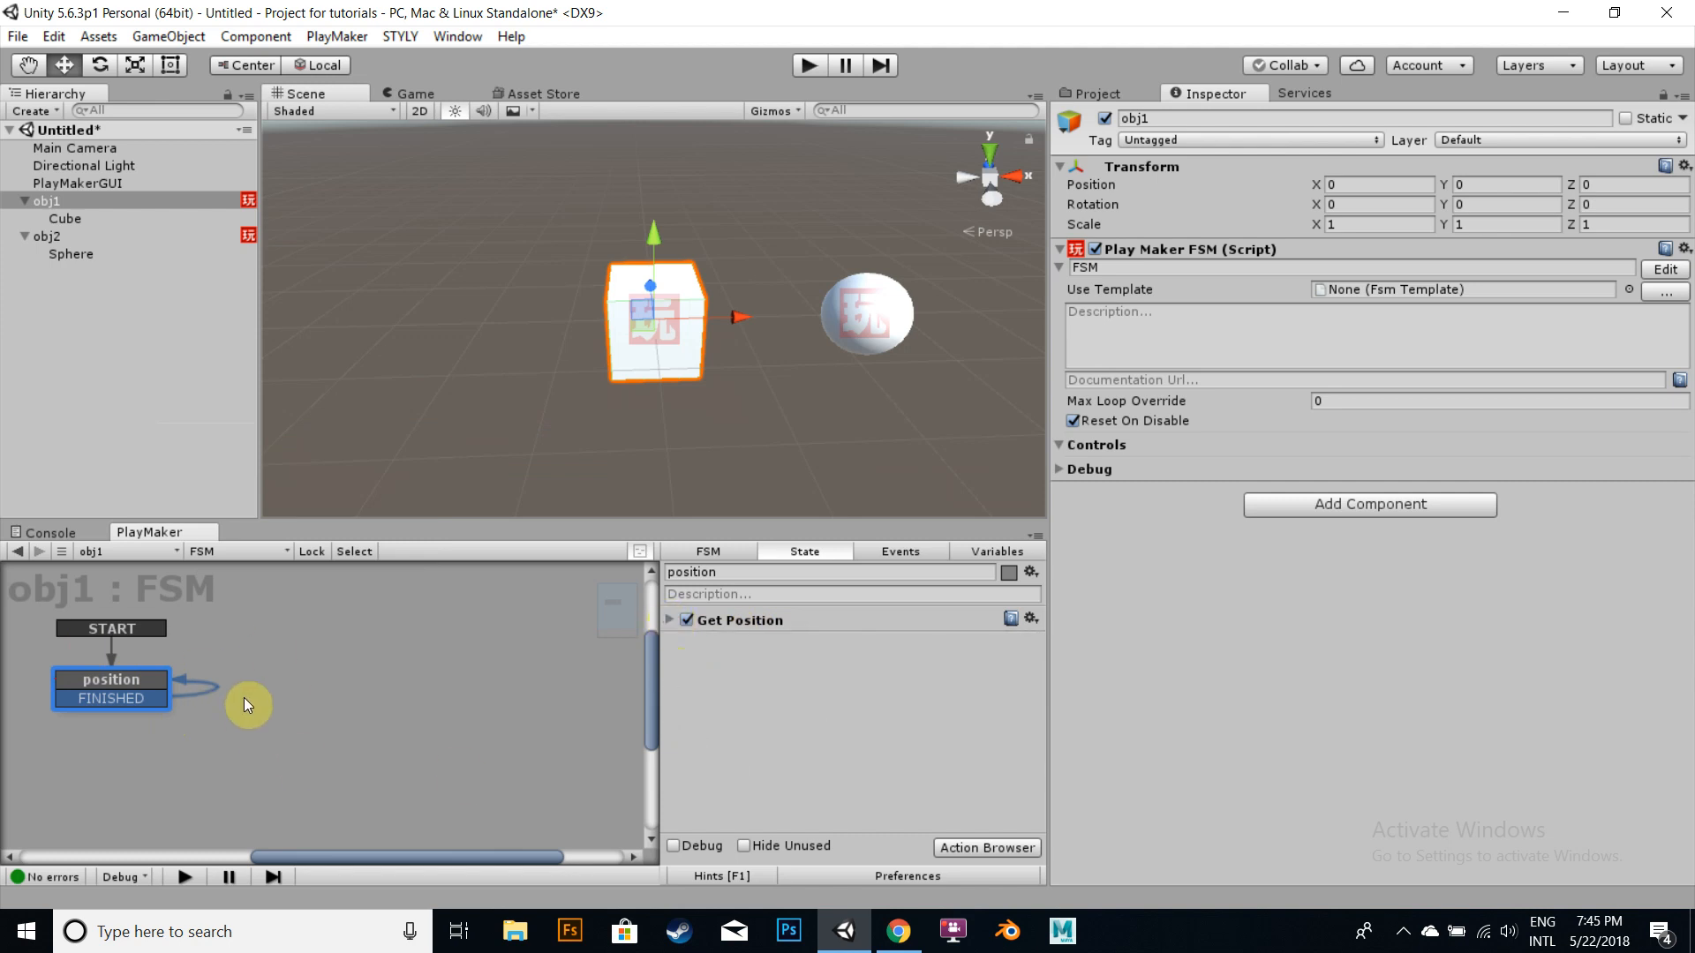
left_click(1000, 849)
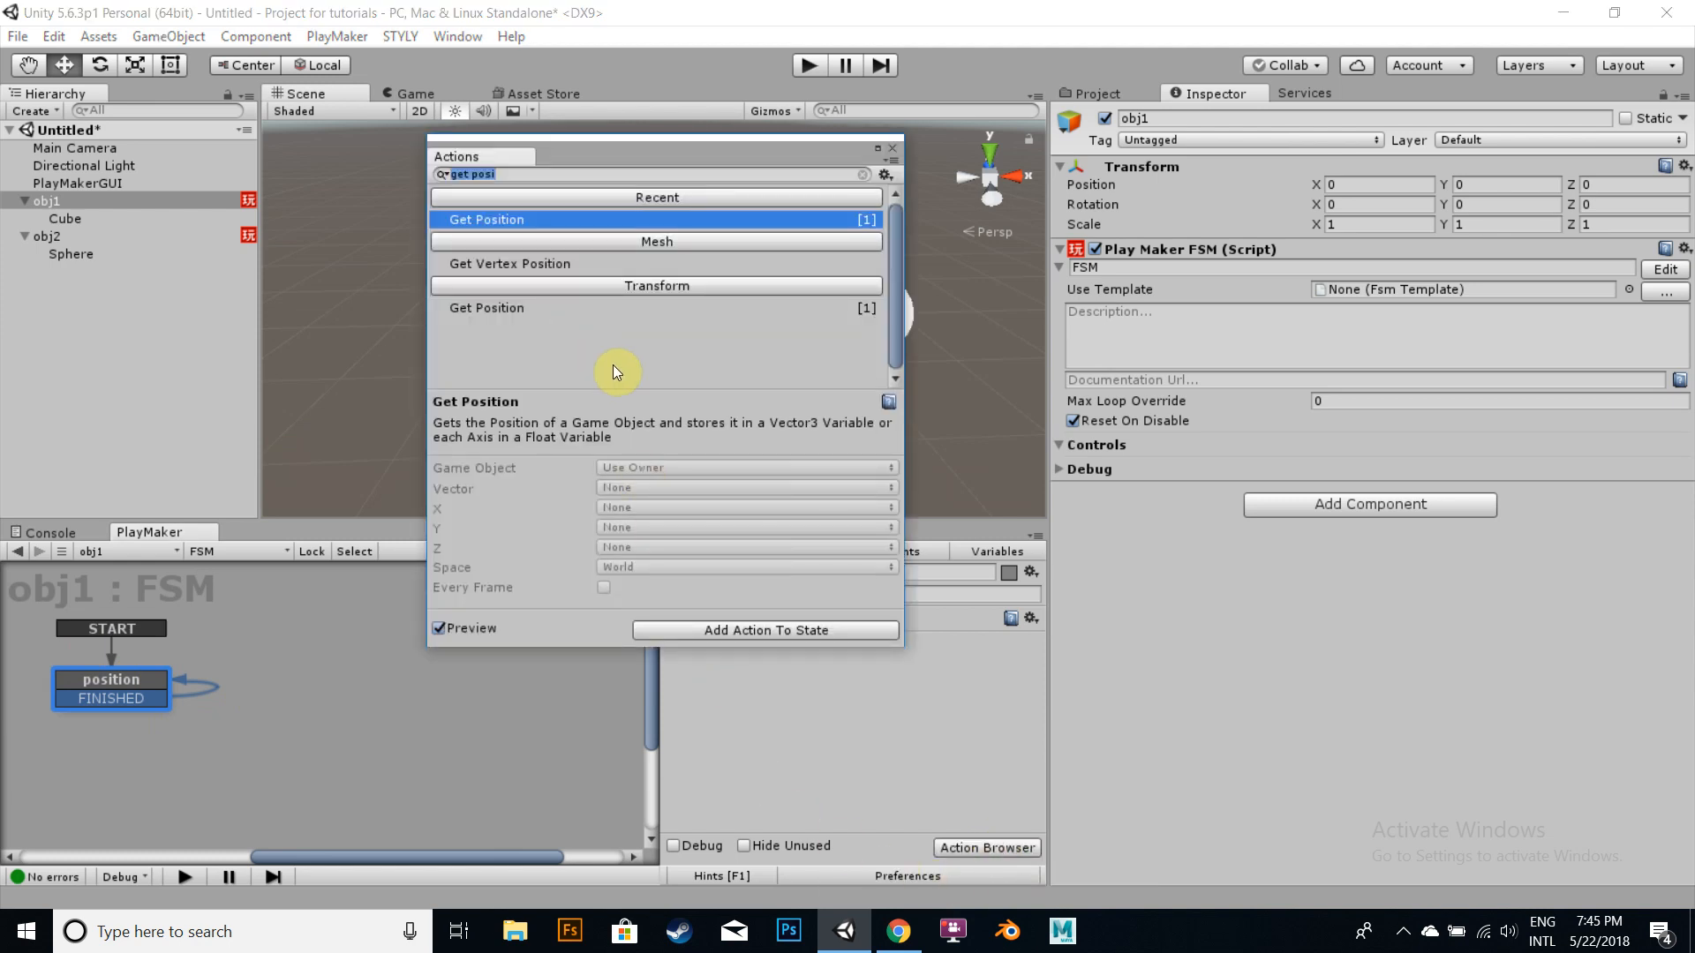
type("wait")
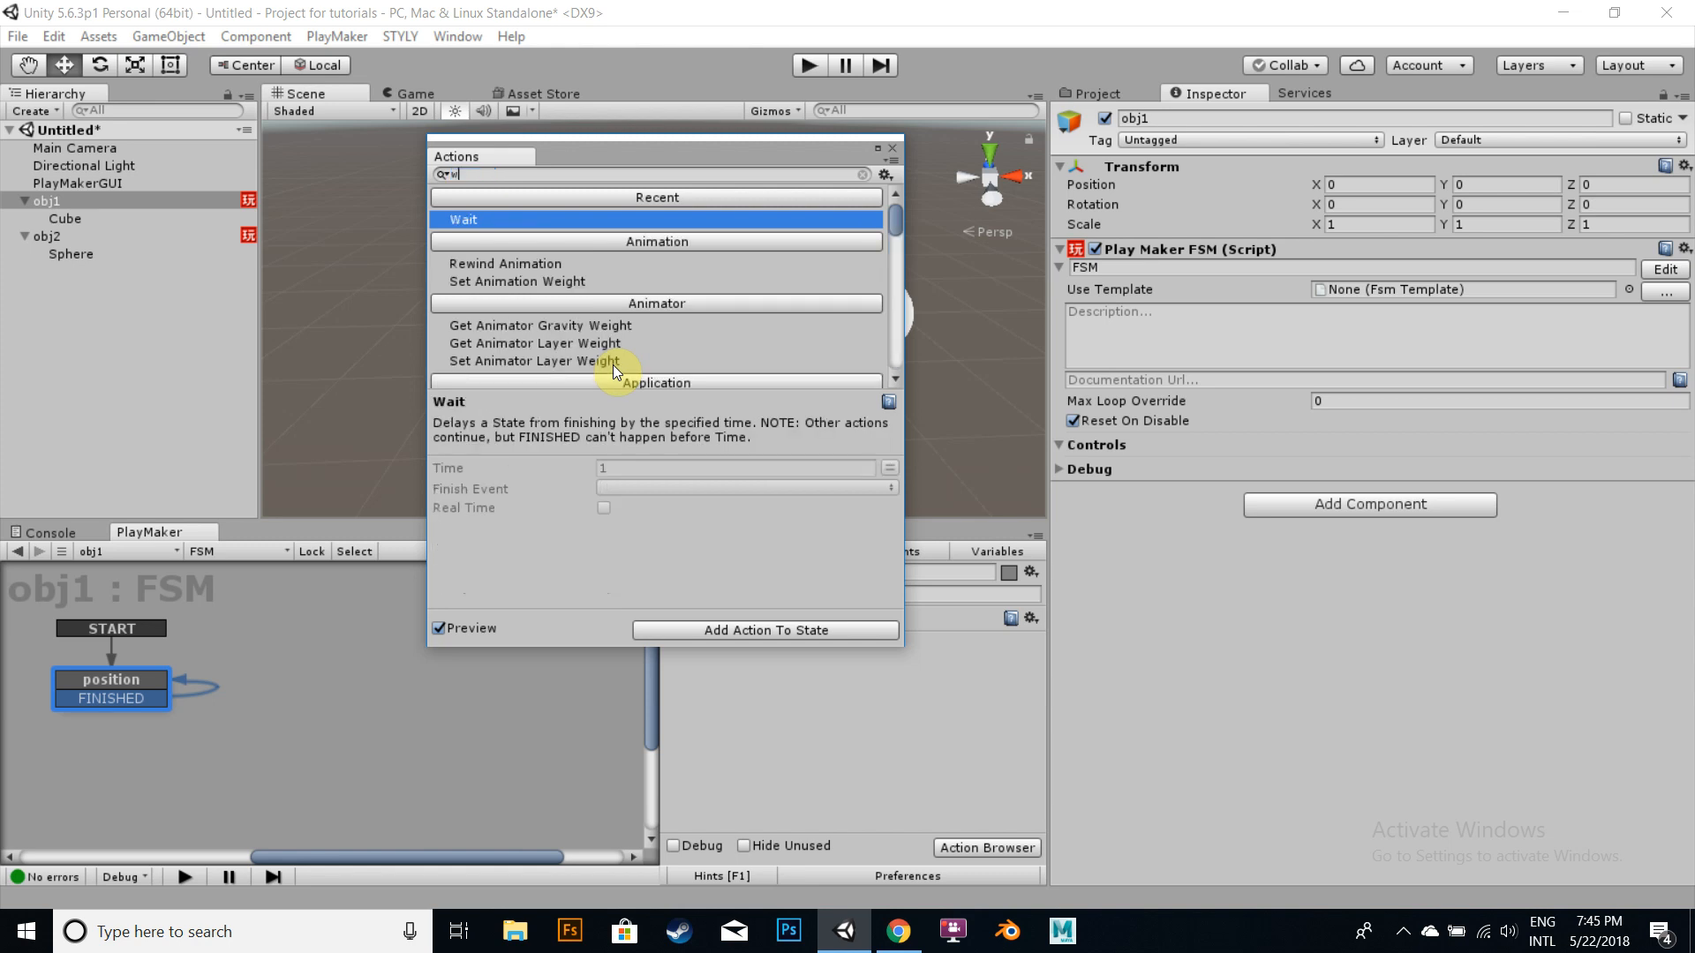
double_click(467, 220)
left_click(894, 148)
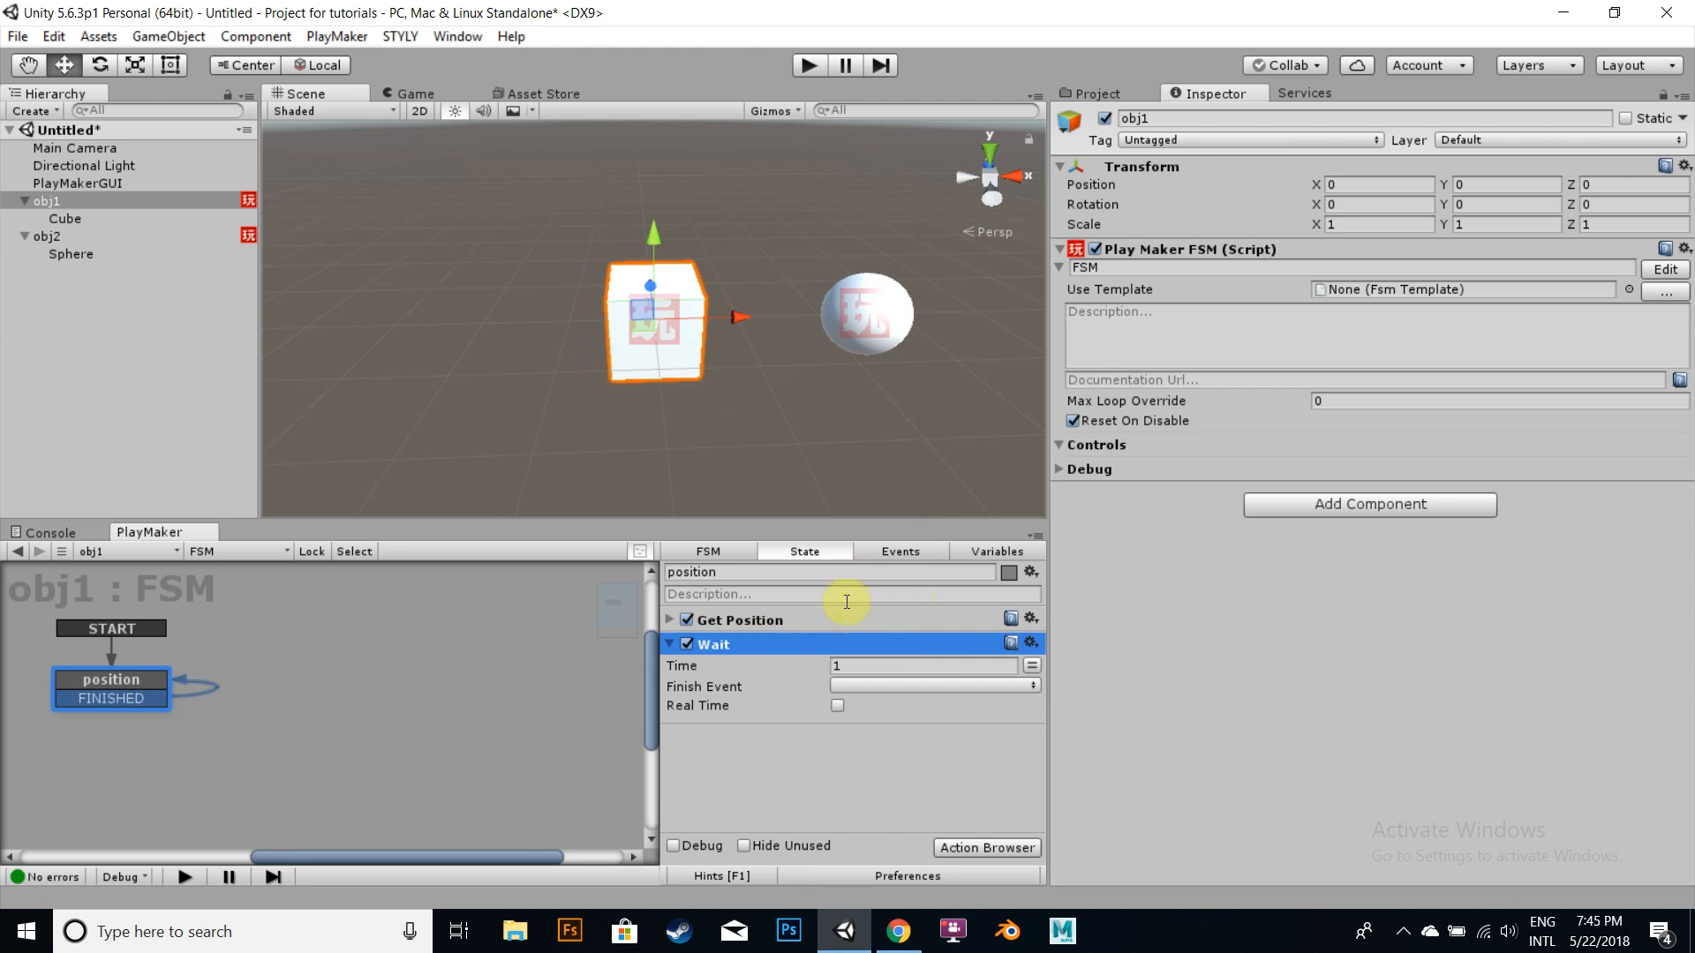
Step: Rename the start state of obj2's FSM to get position, leaving its description empty
left_click(58, 235)
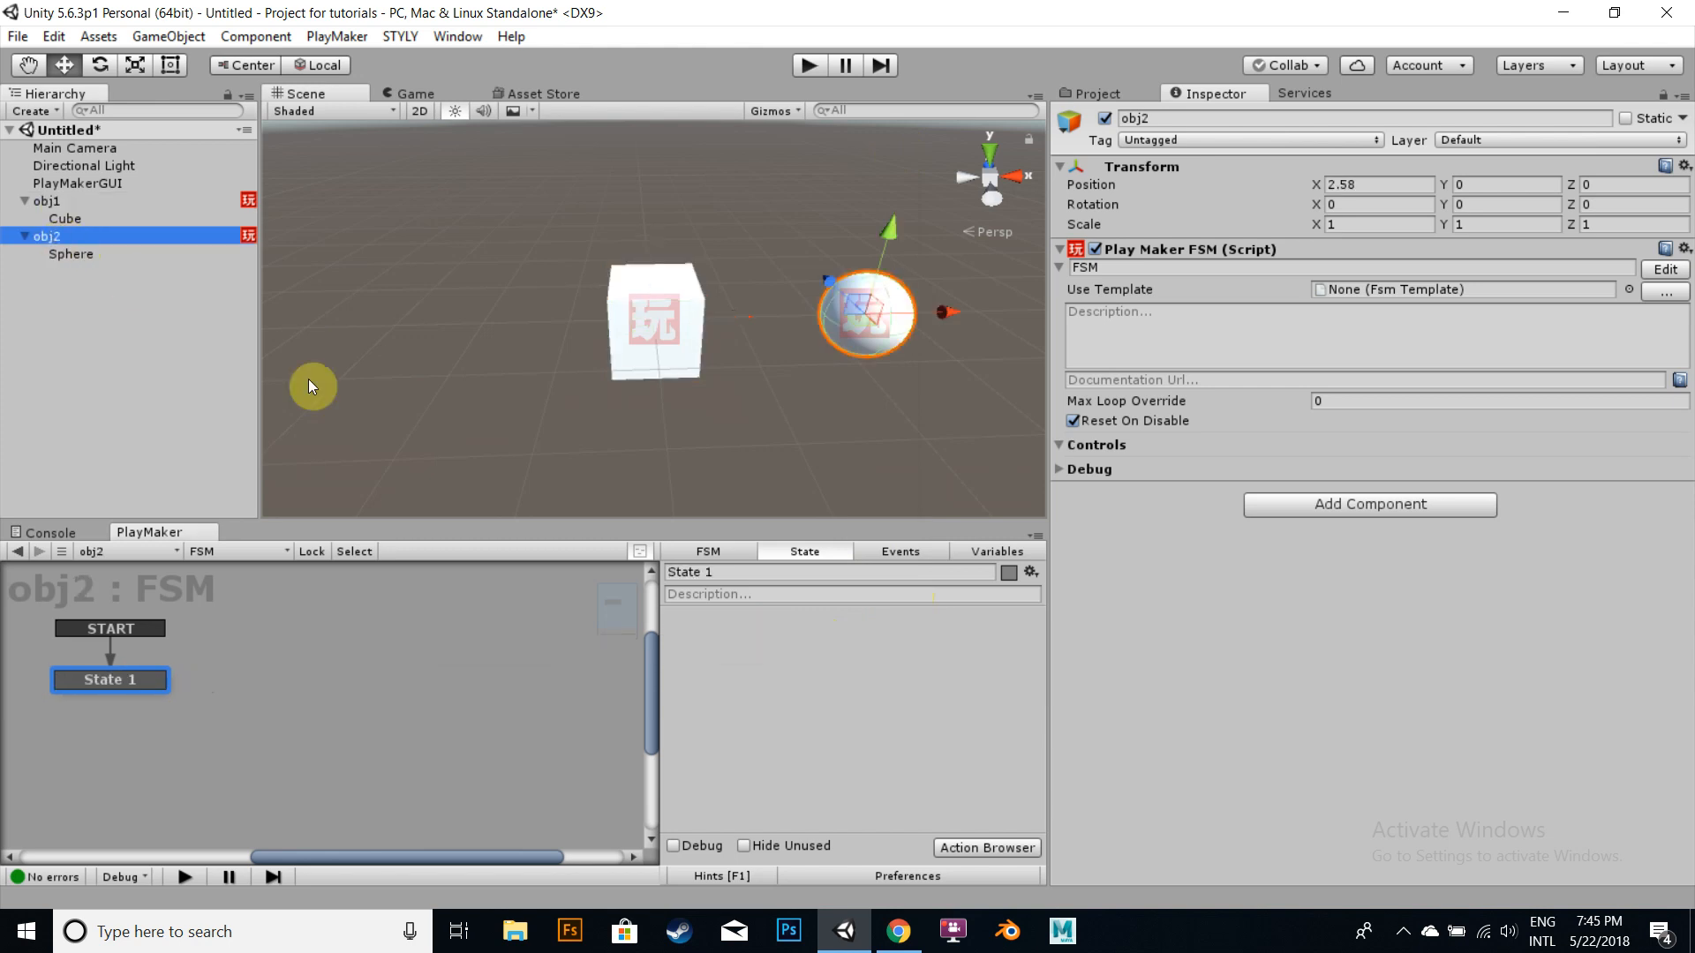
left_click(791, 594)
type("get position")
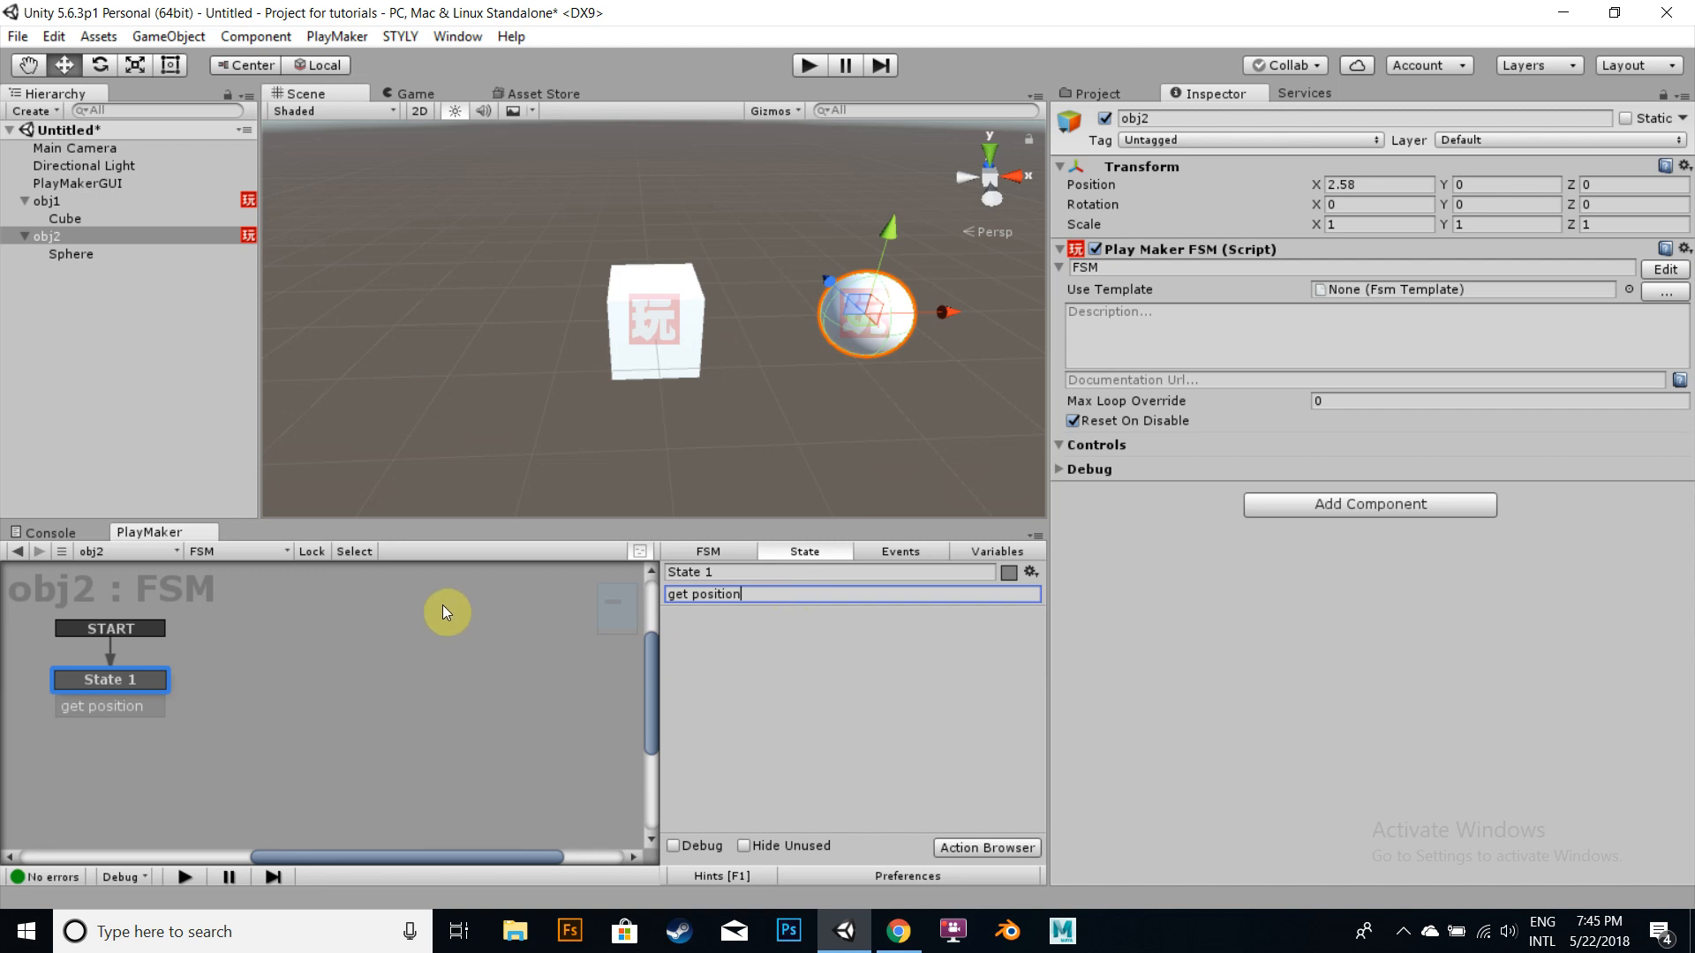
left_click(495, 609)
left_click(141, 682)
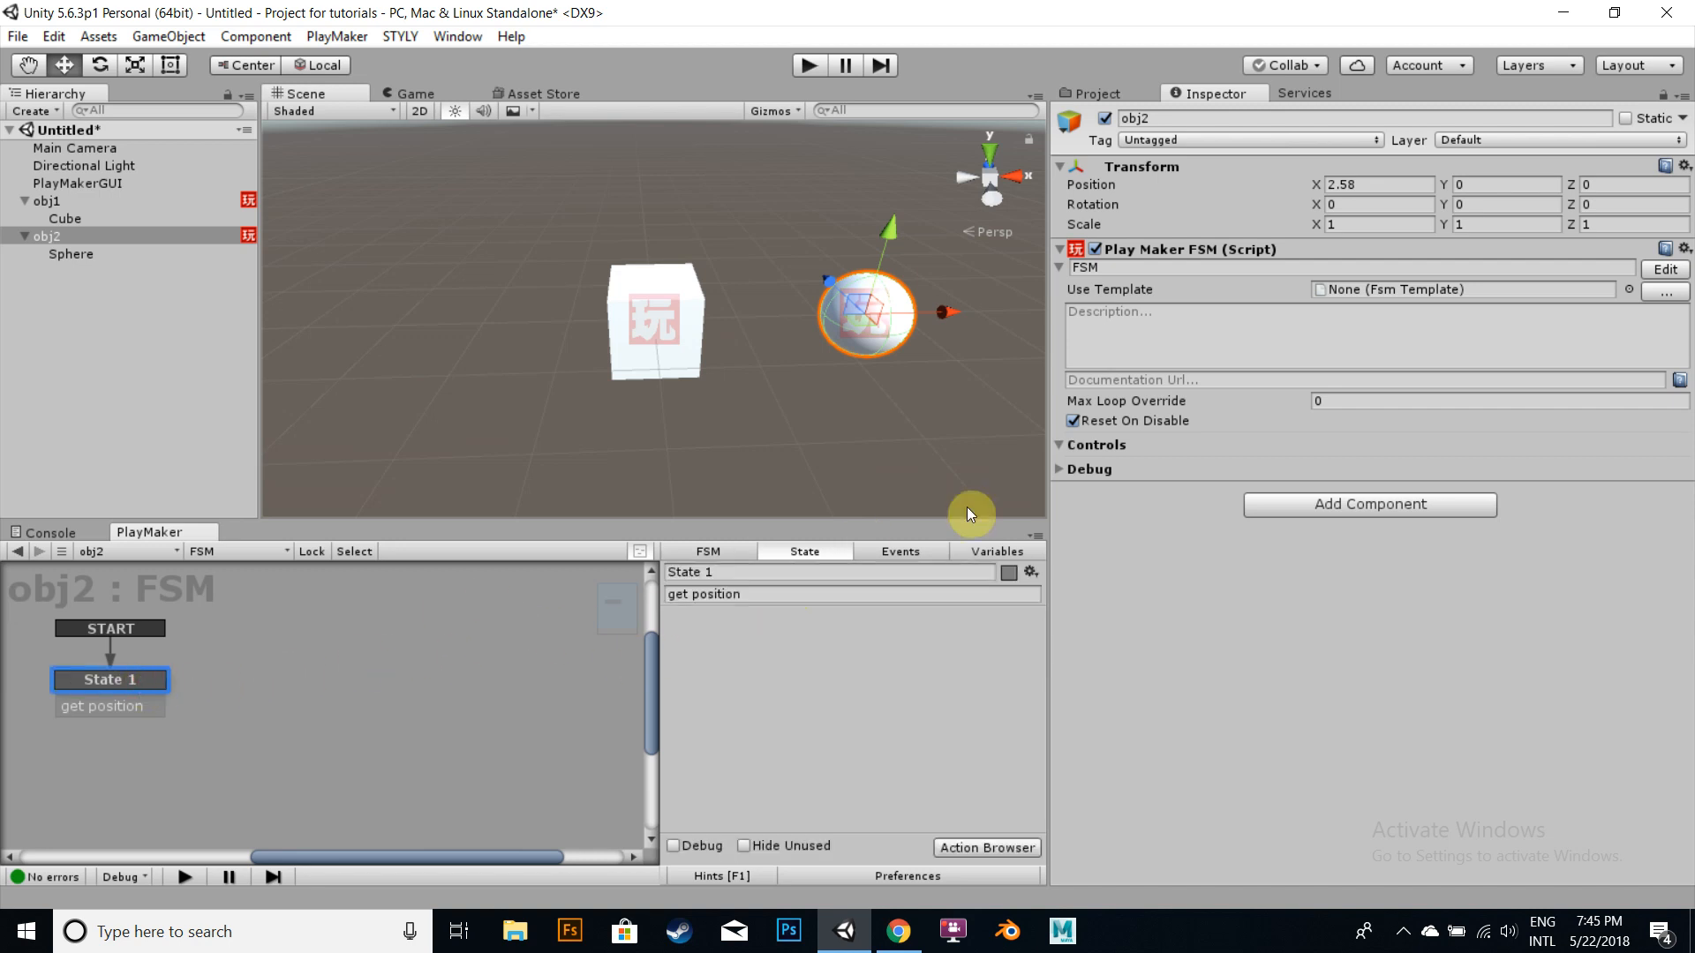
left_click(757, 597)
key("ctrl+a")
key("ctrl+c")
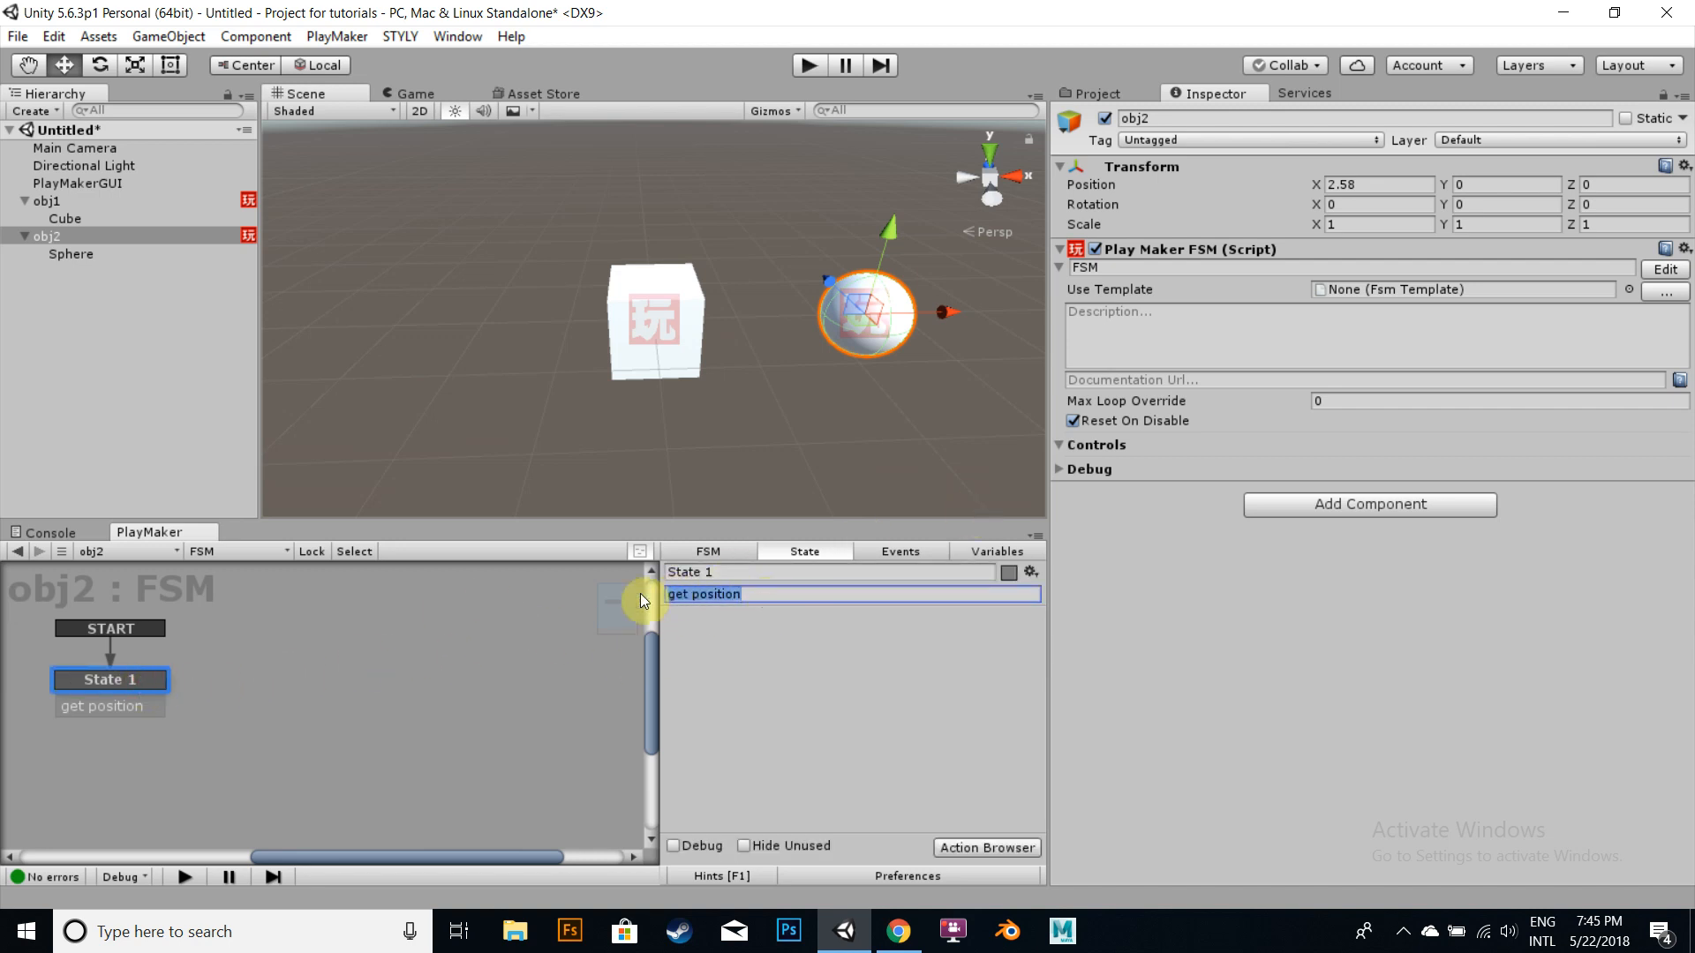
key("BackSpace")
left_click(733, 571)
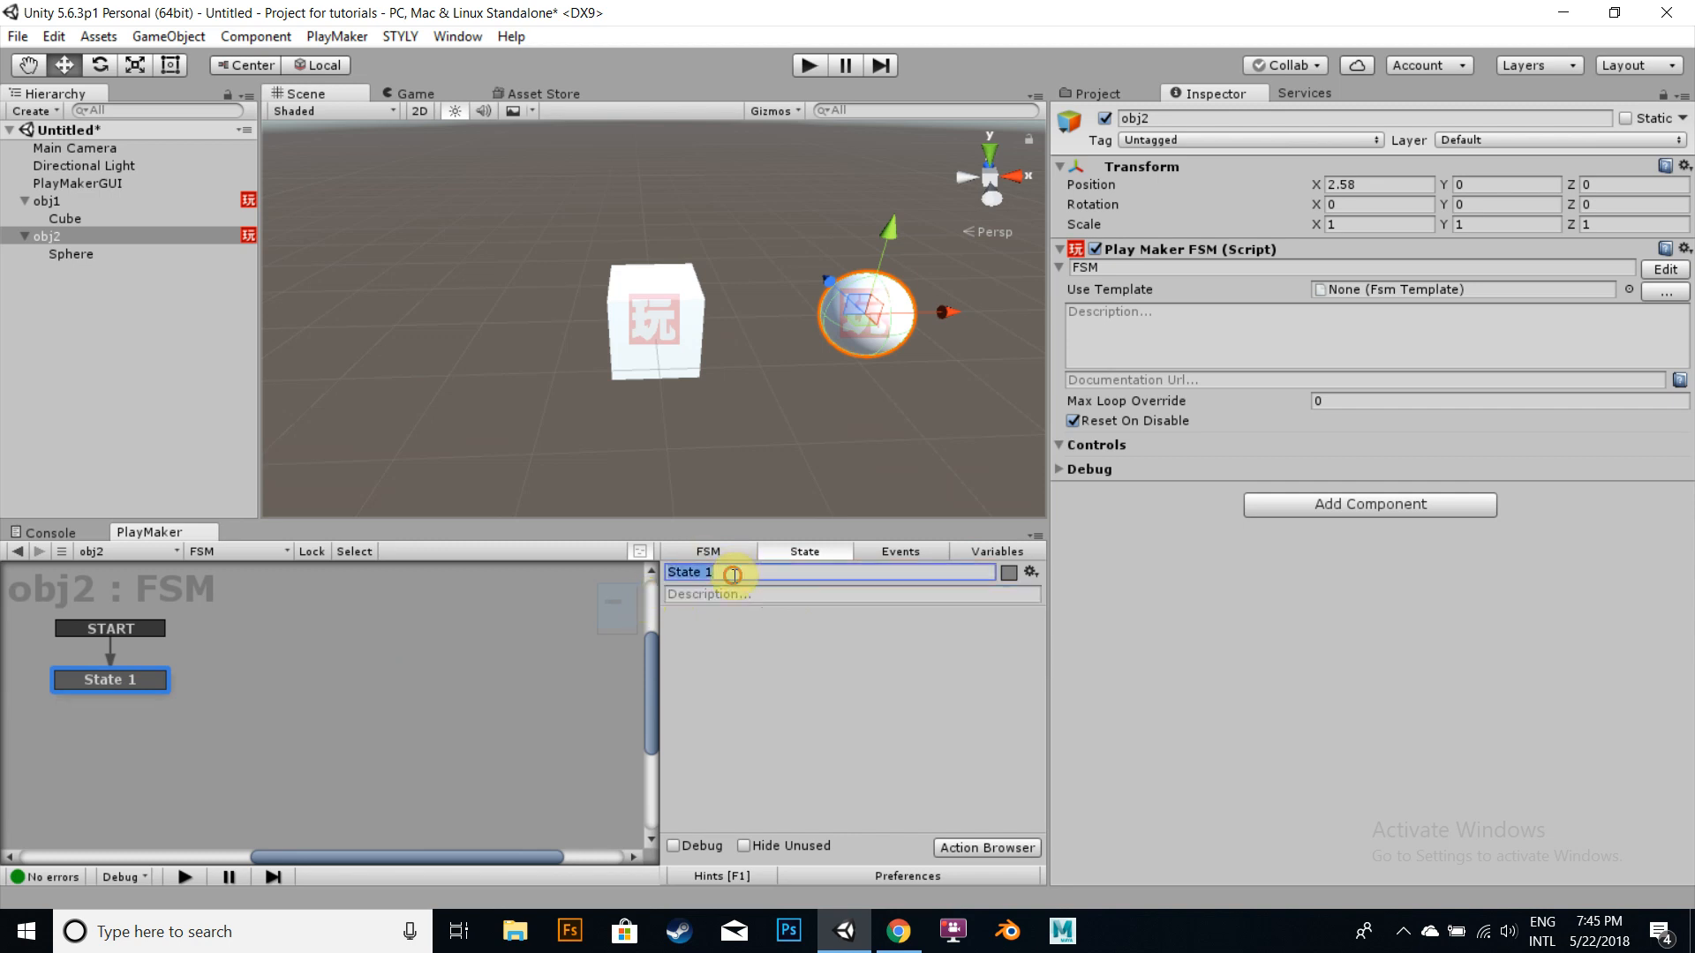
key("ctrl+v")
left_click(766, 635)
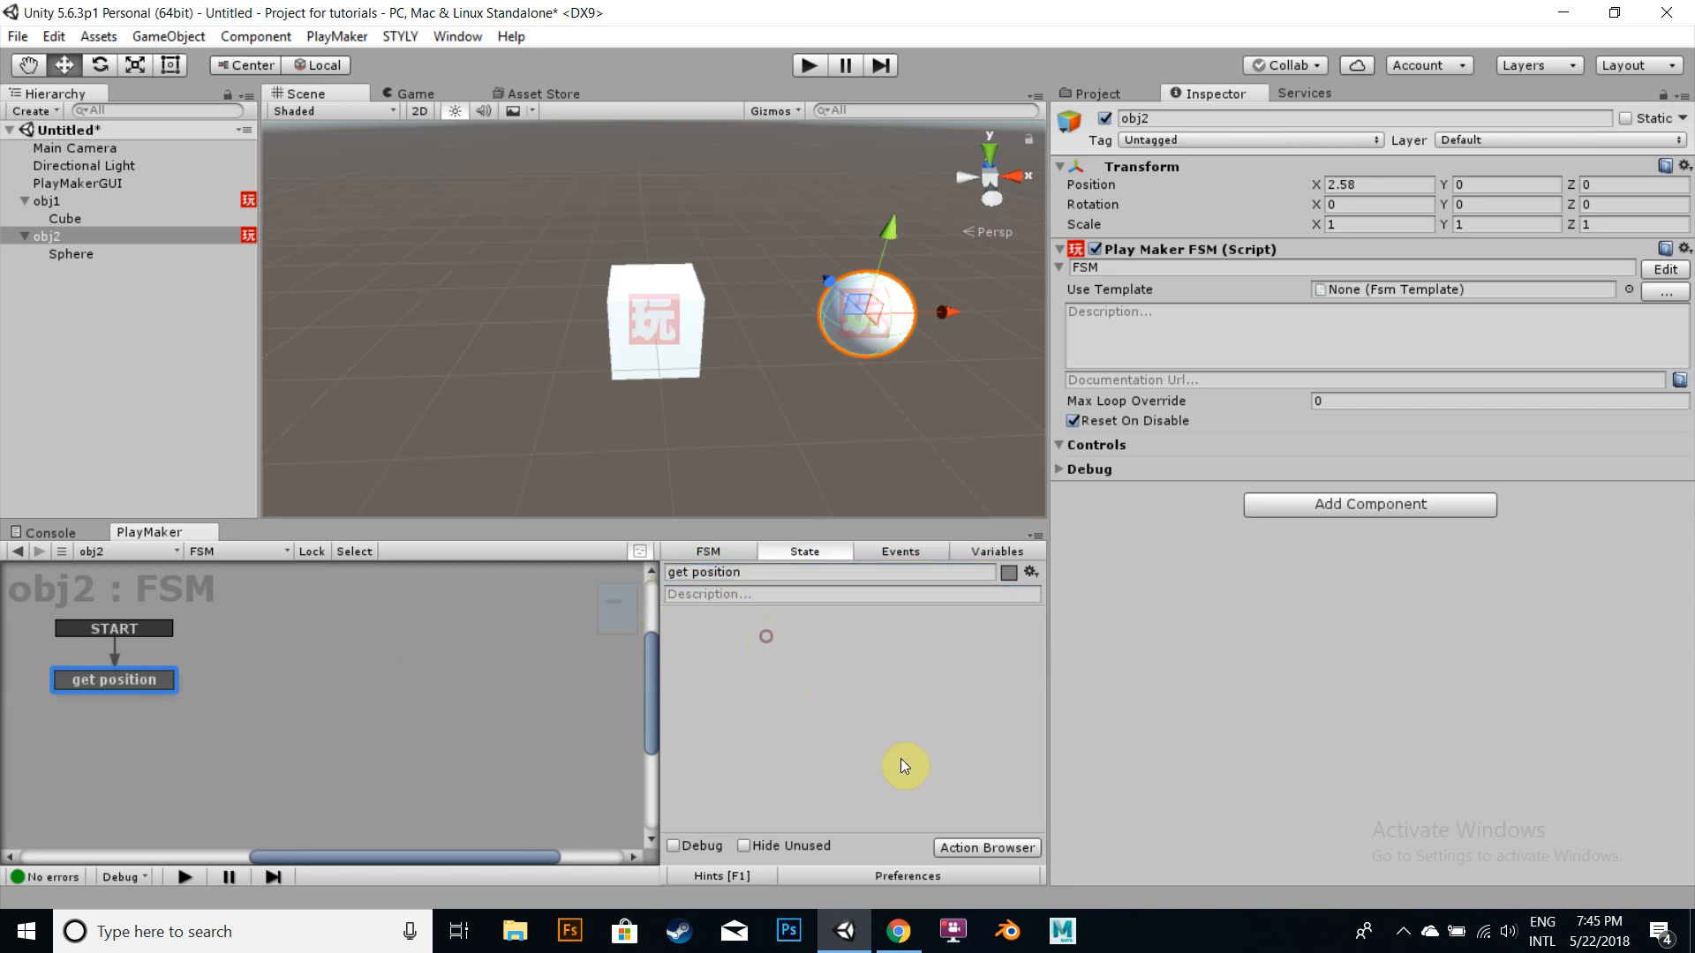
Step: Add a Get Fsm Vector3 action to obj2's get position state and close the action browser
left_click(987, 846)
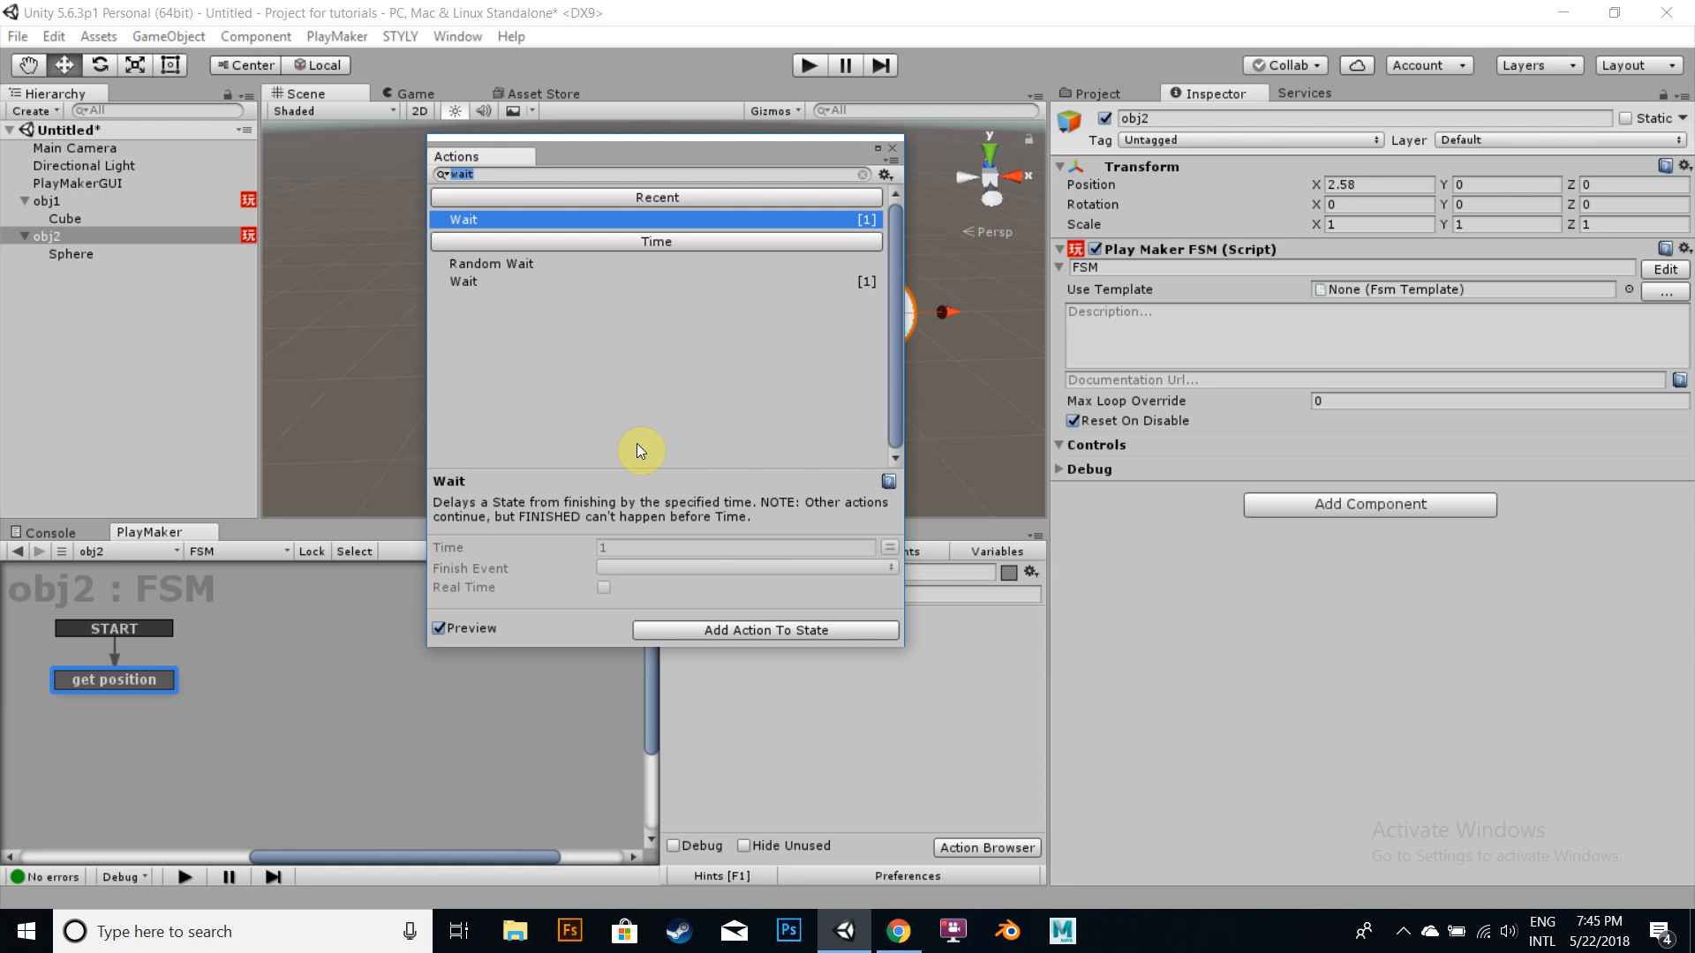
type("g")
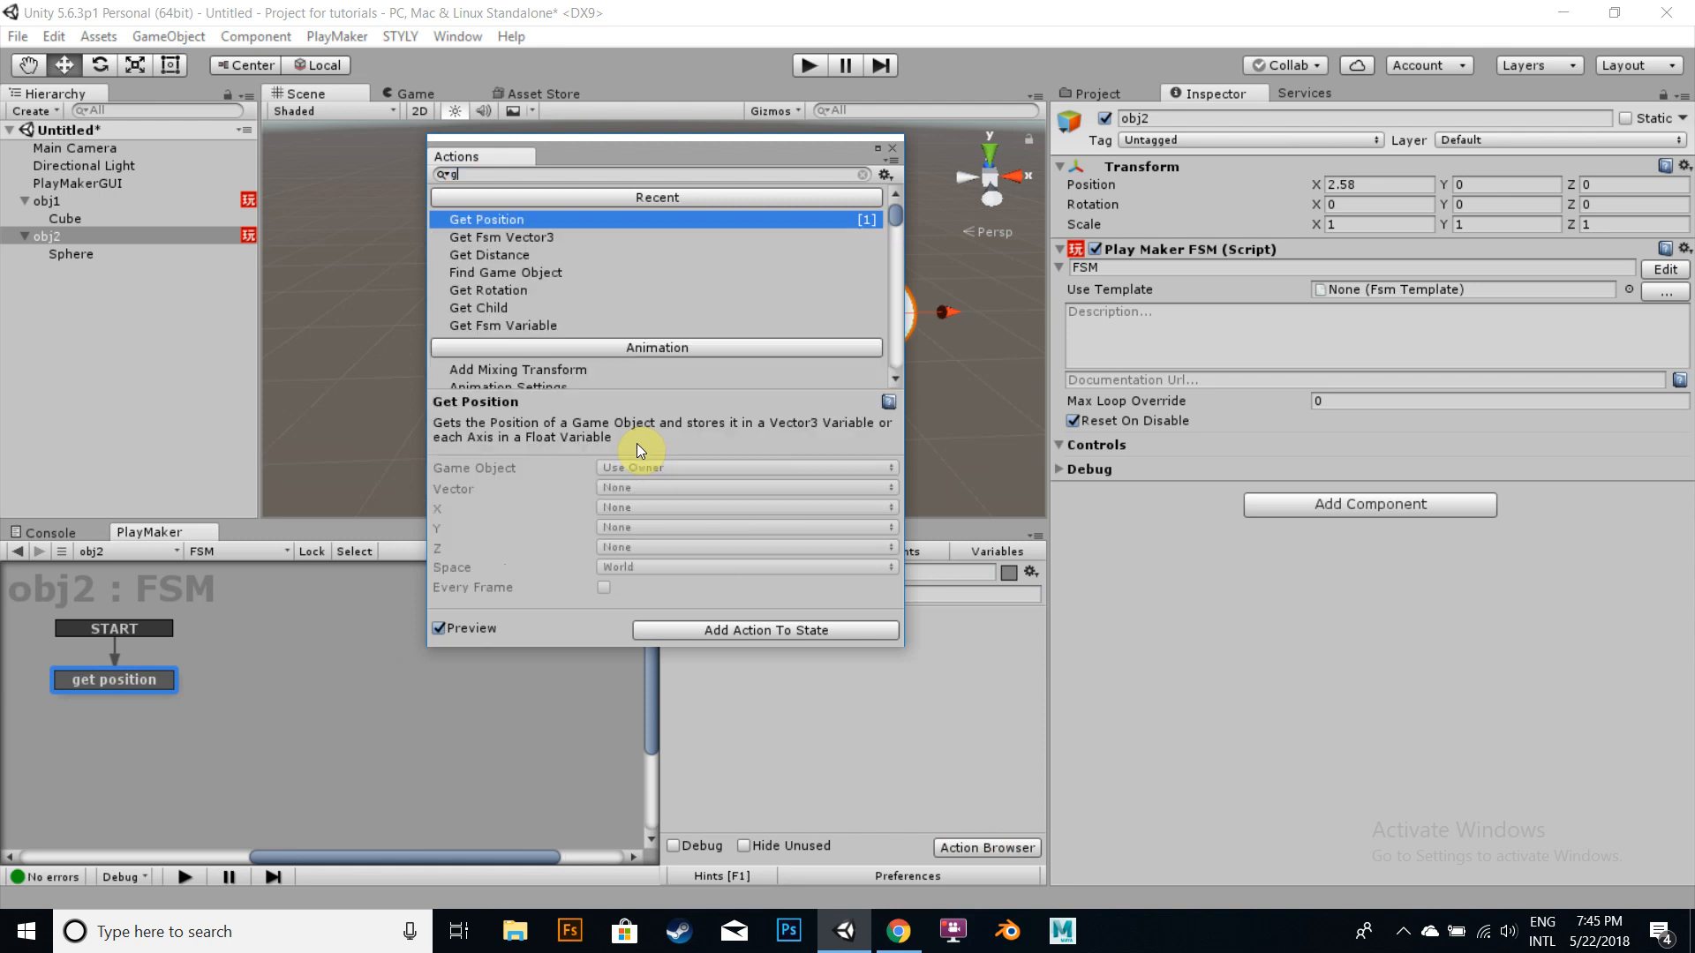
type("et fsm")
type(" variabl")
type("e")
key("BackSpace")
key("BackSpace")
key("BackSpace")
key("BackSpace")
key("BackSpace")
key("BackSpace")
key("BackSpace")
type("ec")
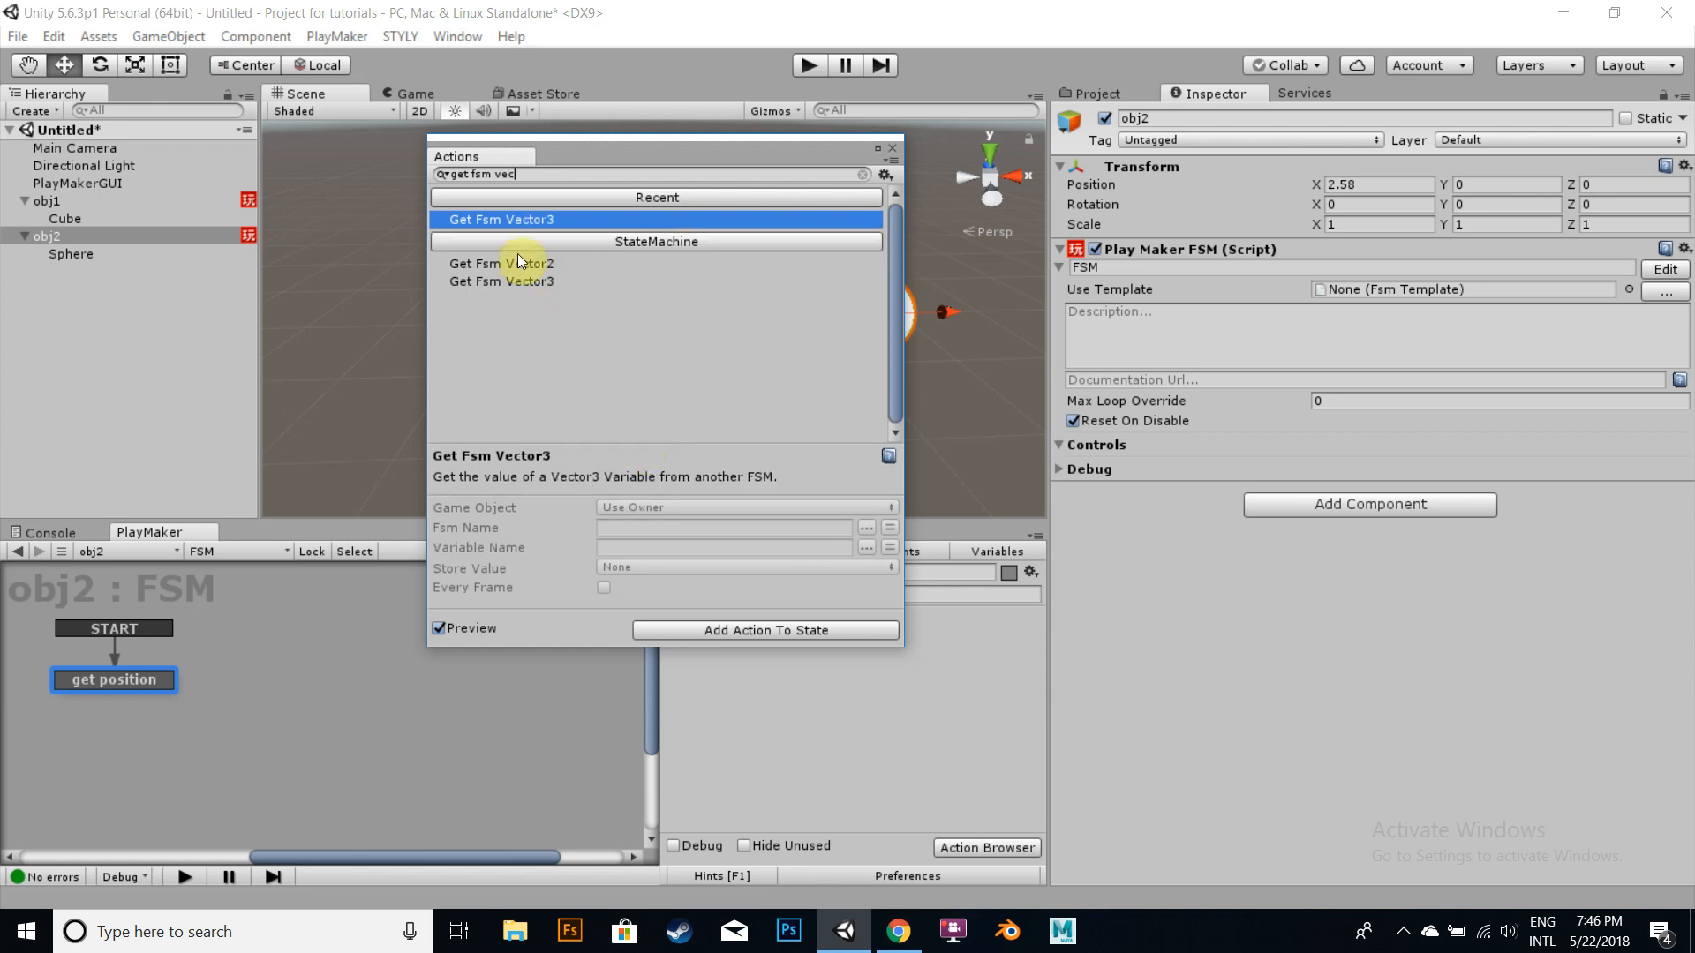
left_click(743, 632)
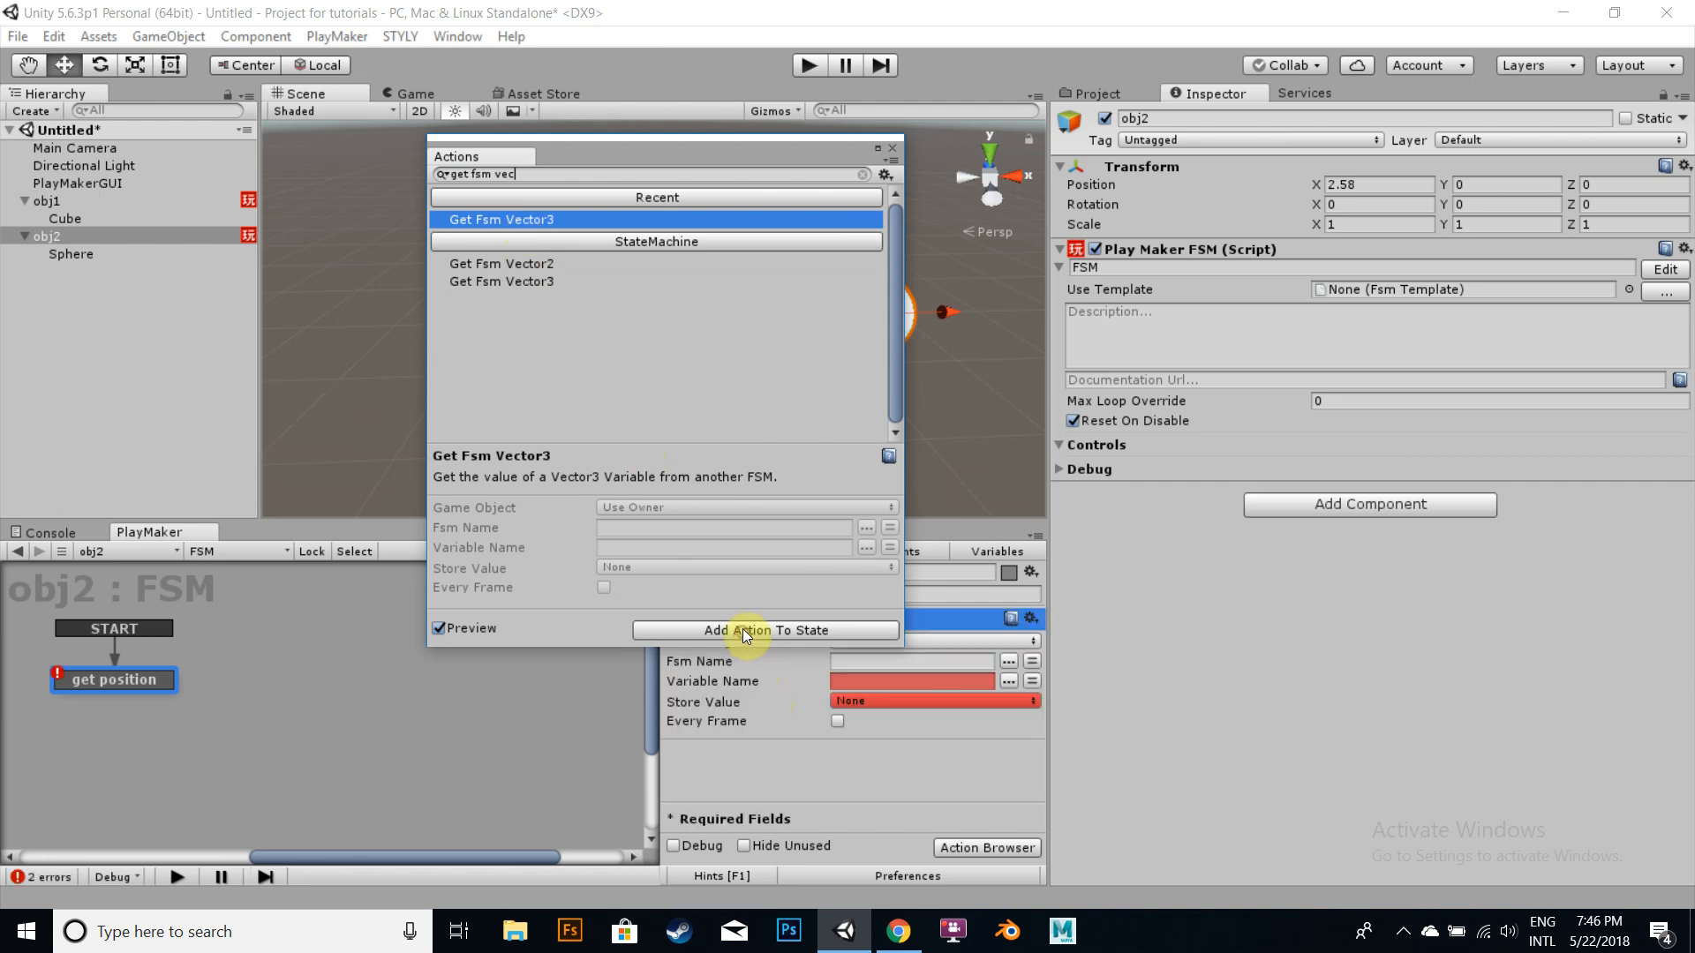
left_click(890, 144)
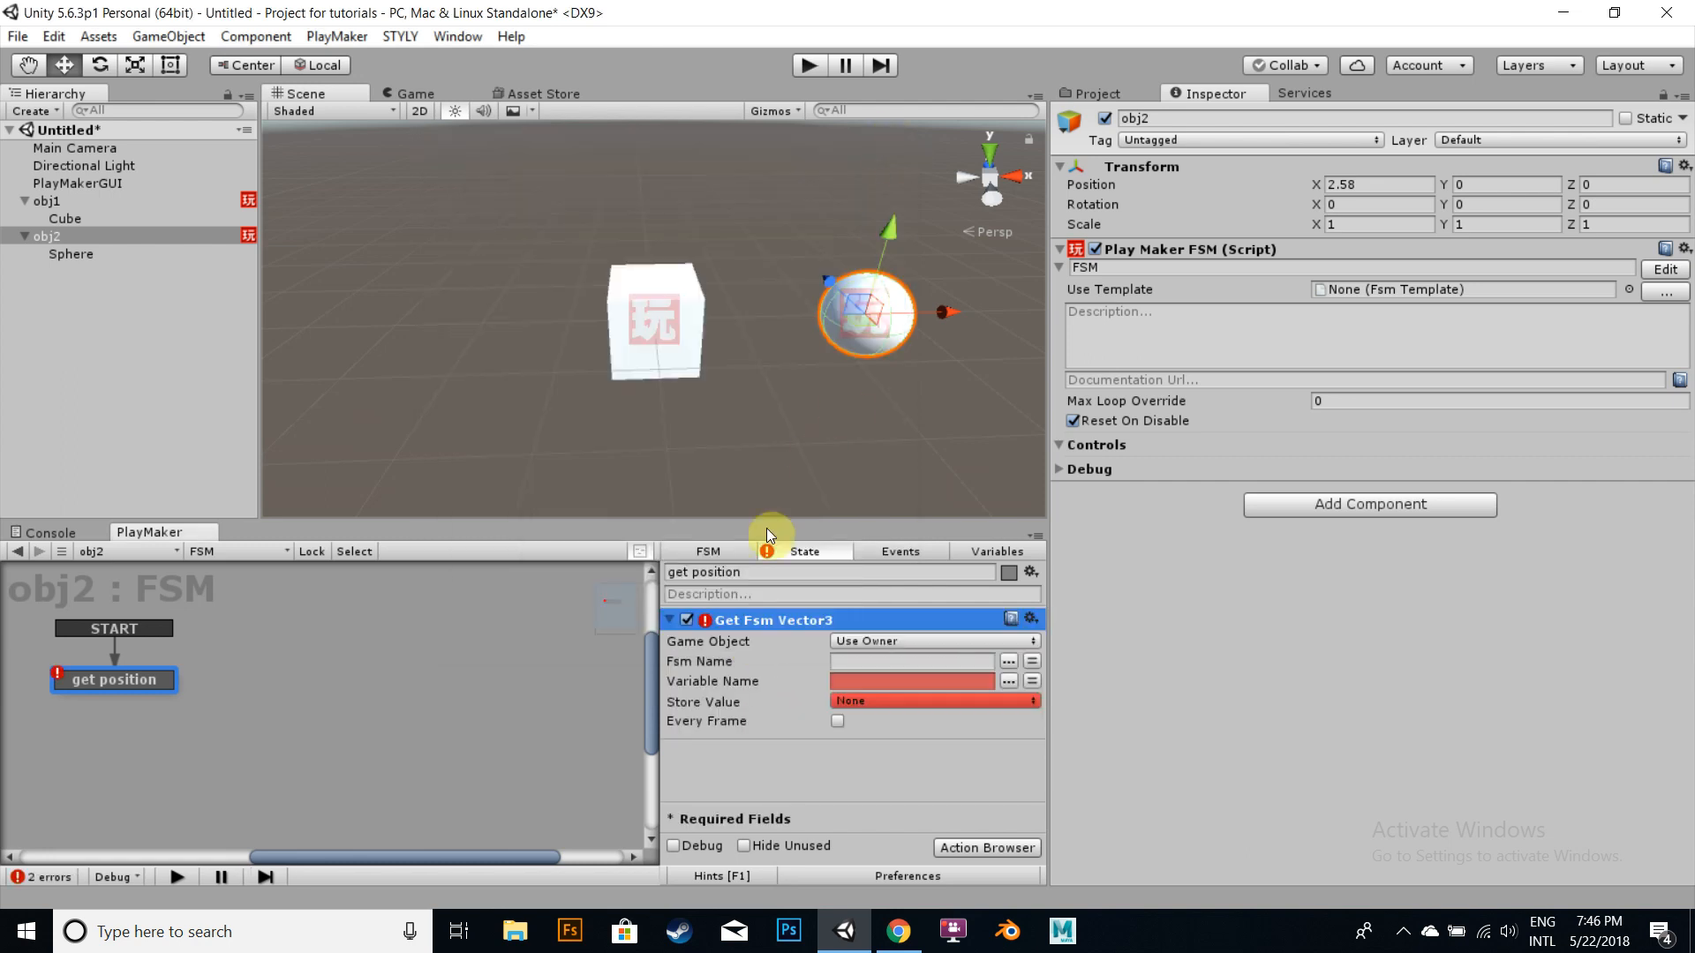
Step: Set Get Fsm Vector3 to read the variable position from the specified object obj1, and check that name among obj1's FSM variables
left_click(982, 643)
left_click(953, 691)
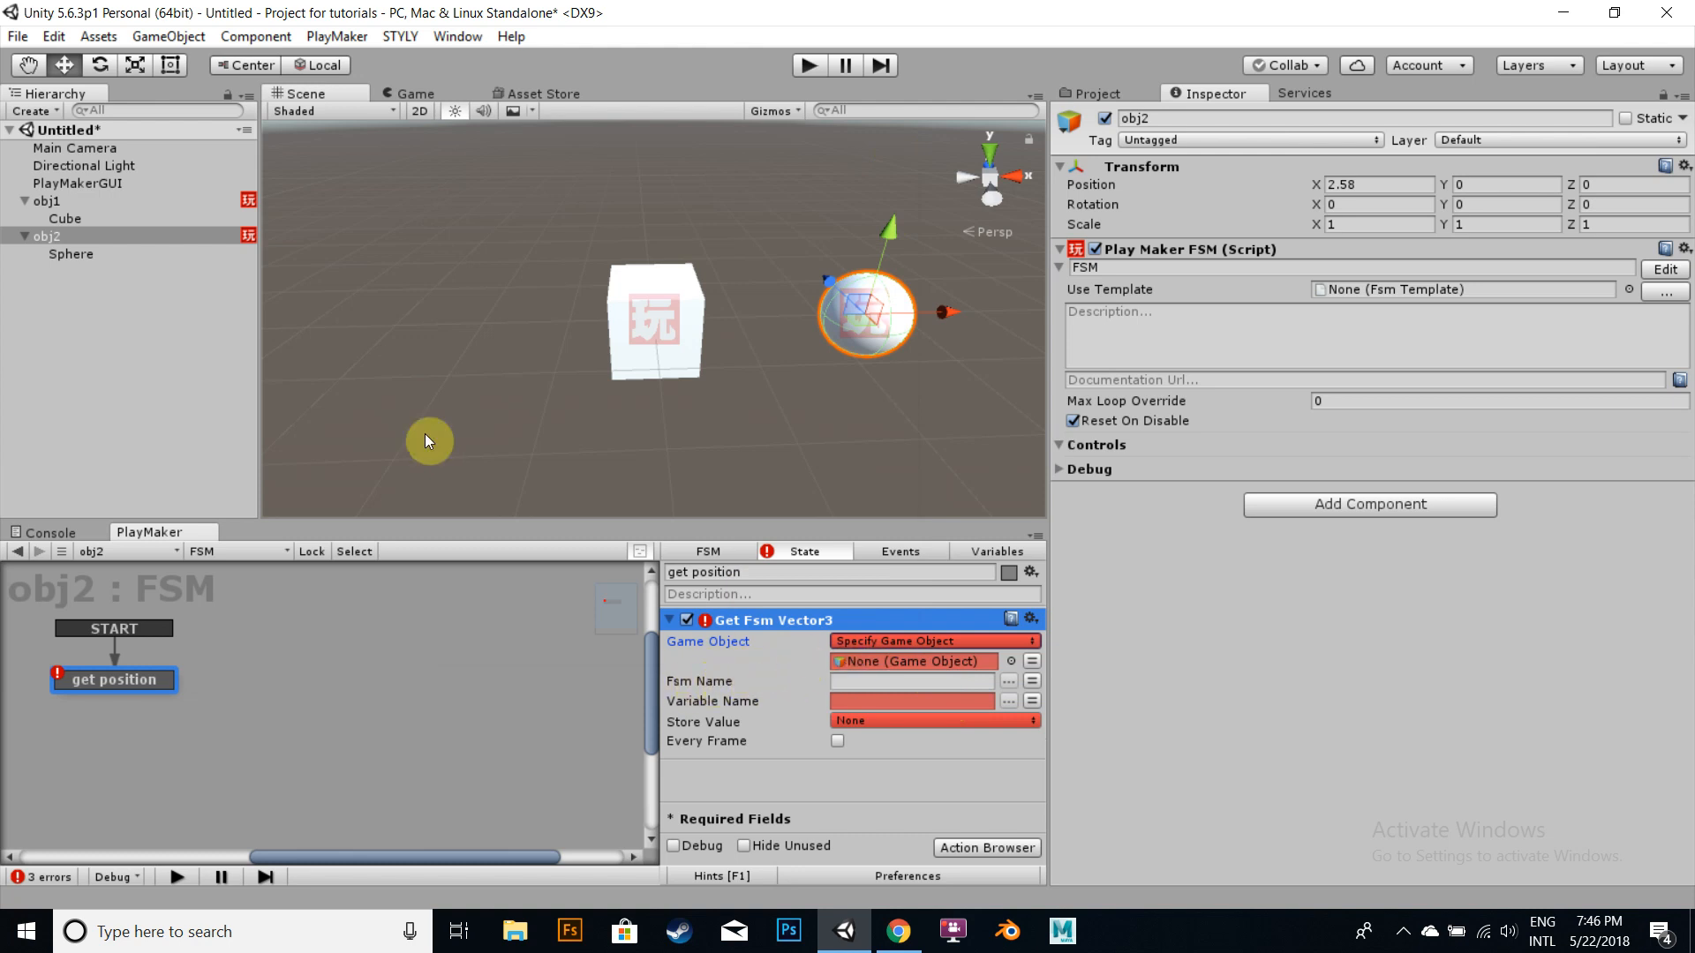
left_click_drag(39, 202, 912, 671)
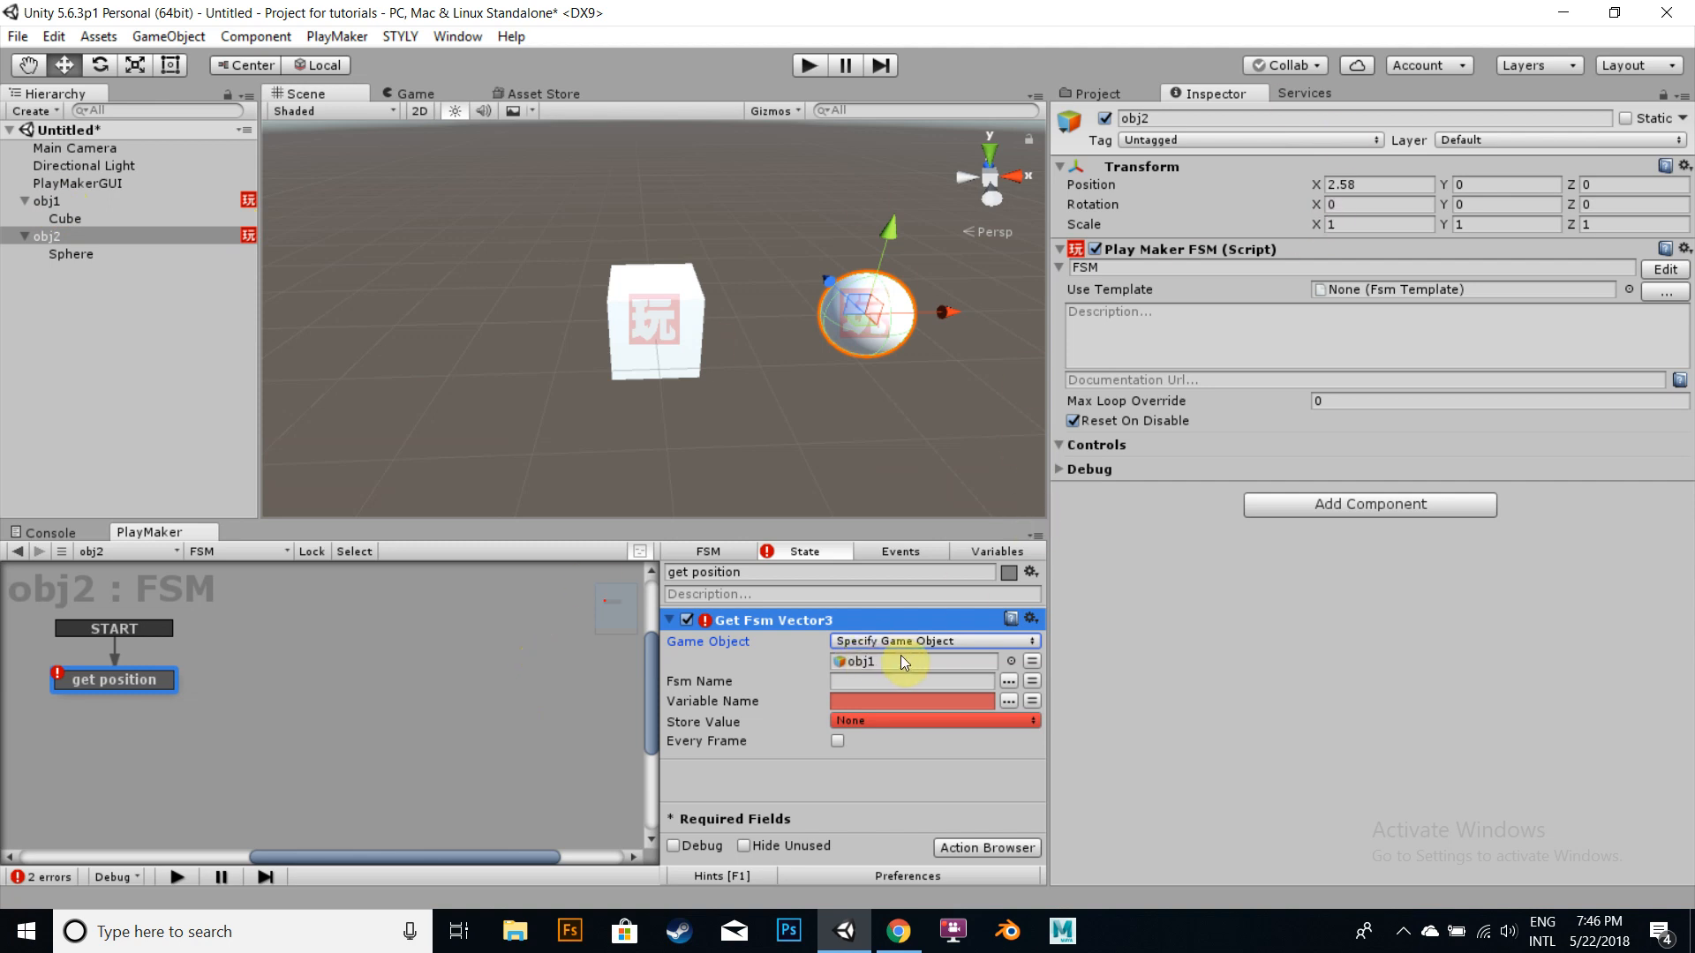
left_click(874, 698)
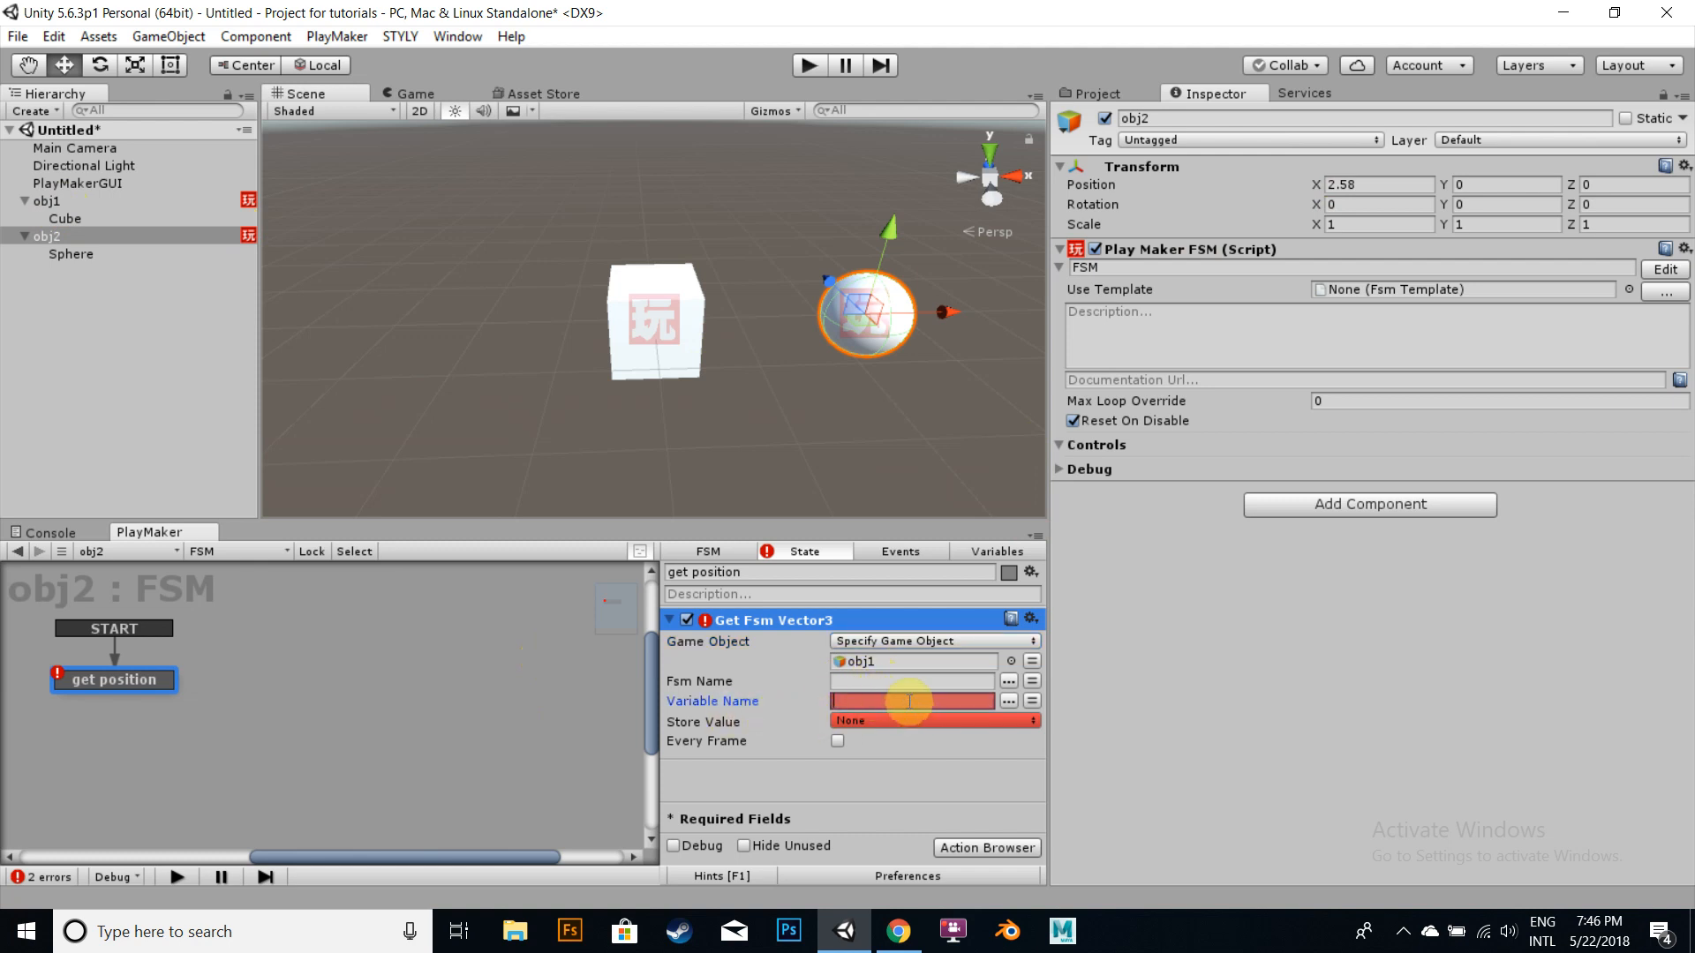
type("position")
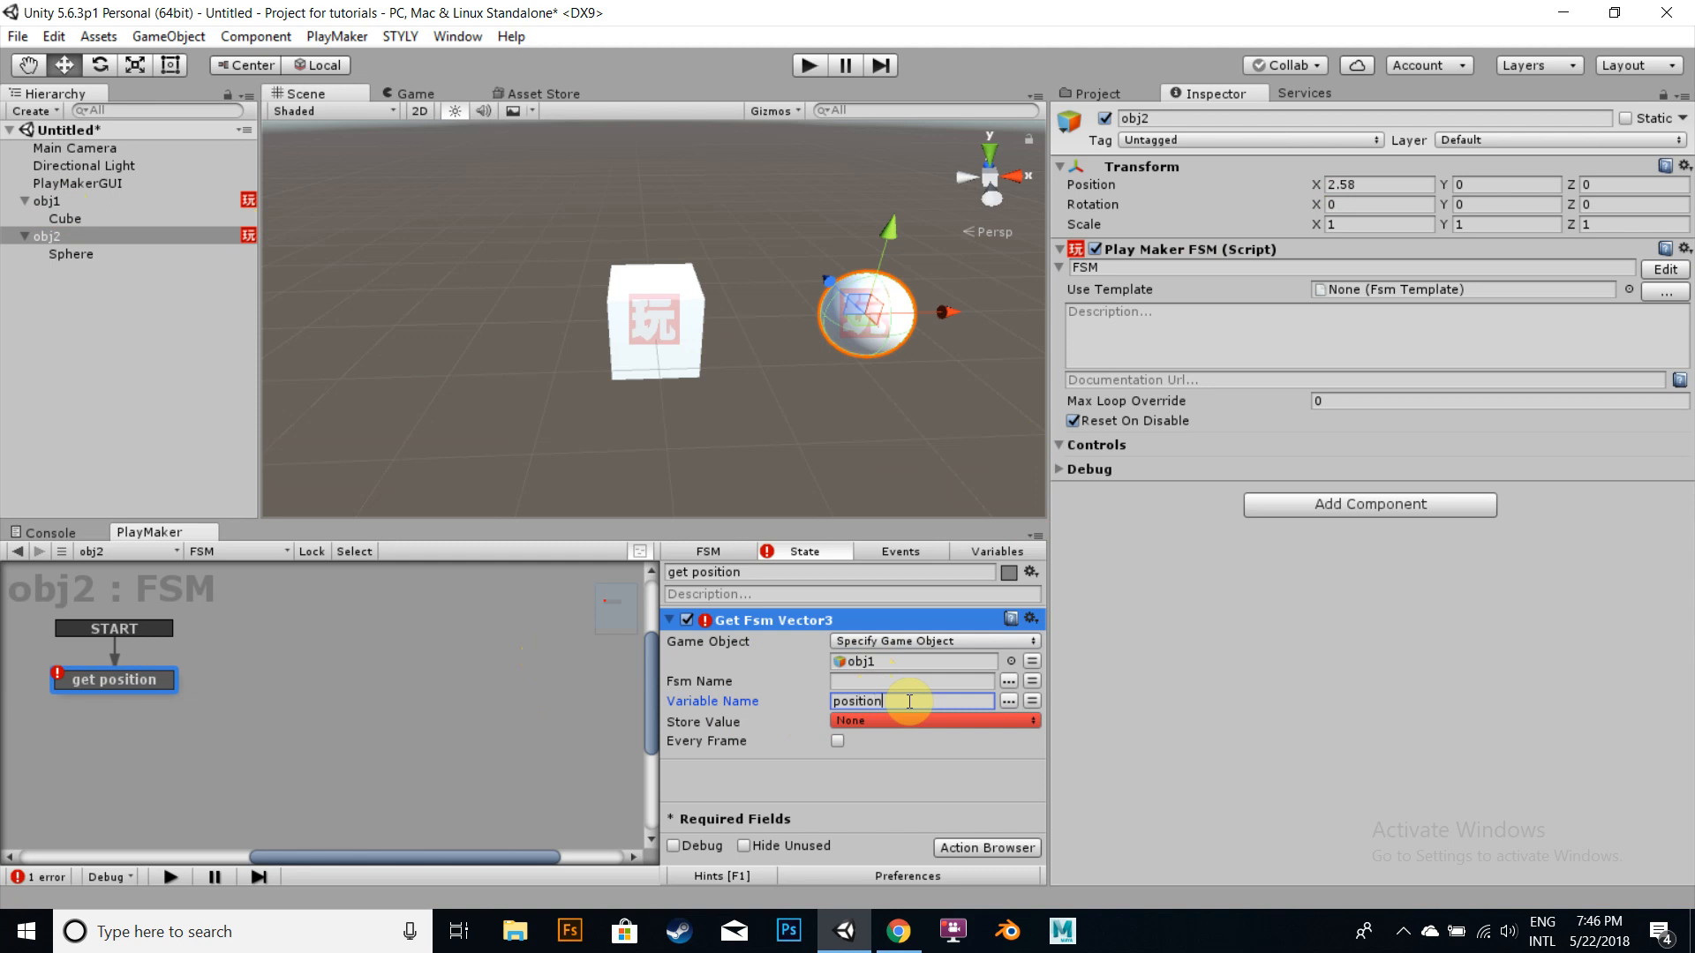
left_click(49, 201)
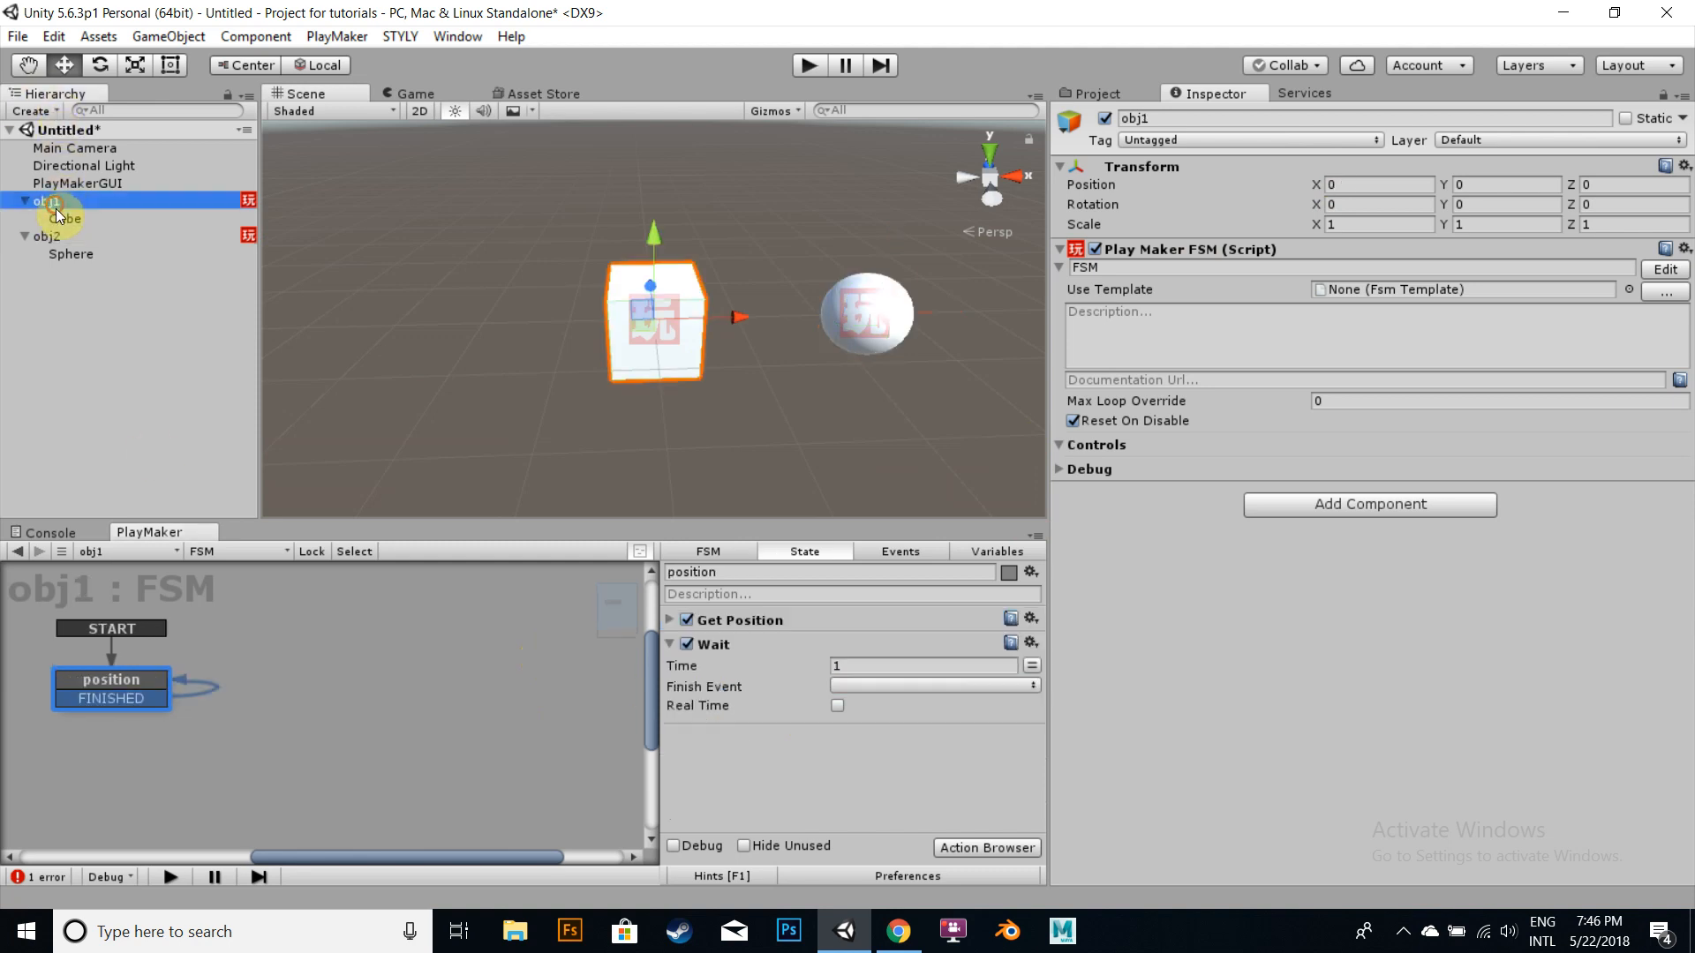
left_click(997, 551)
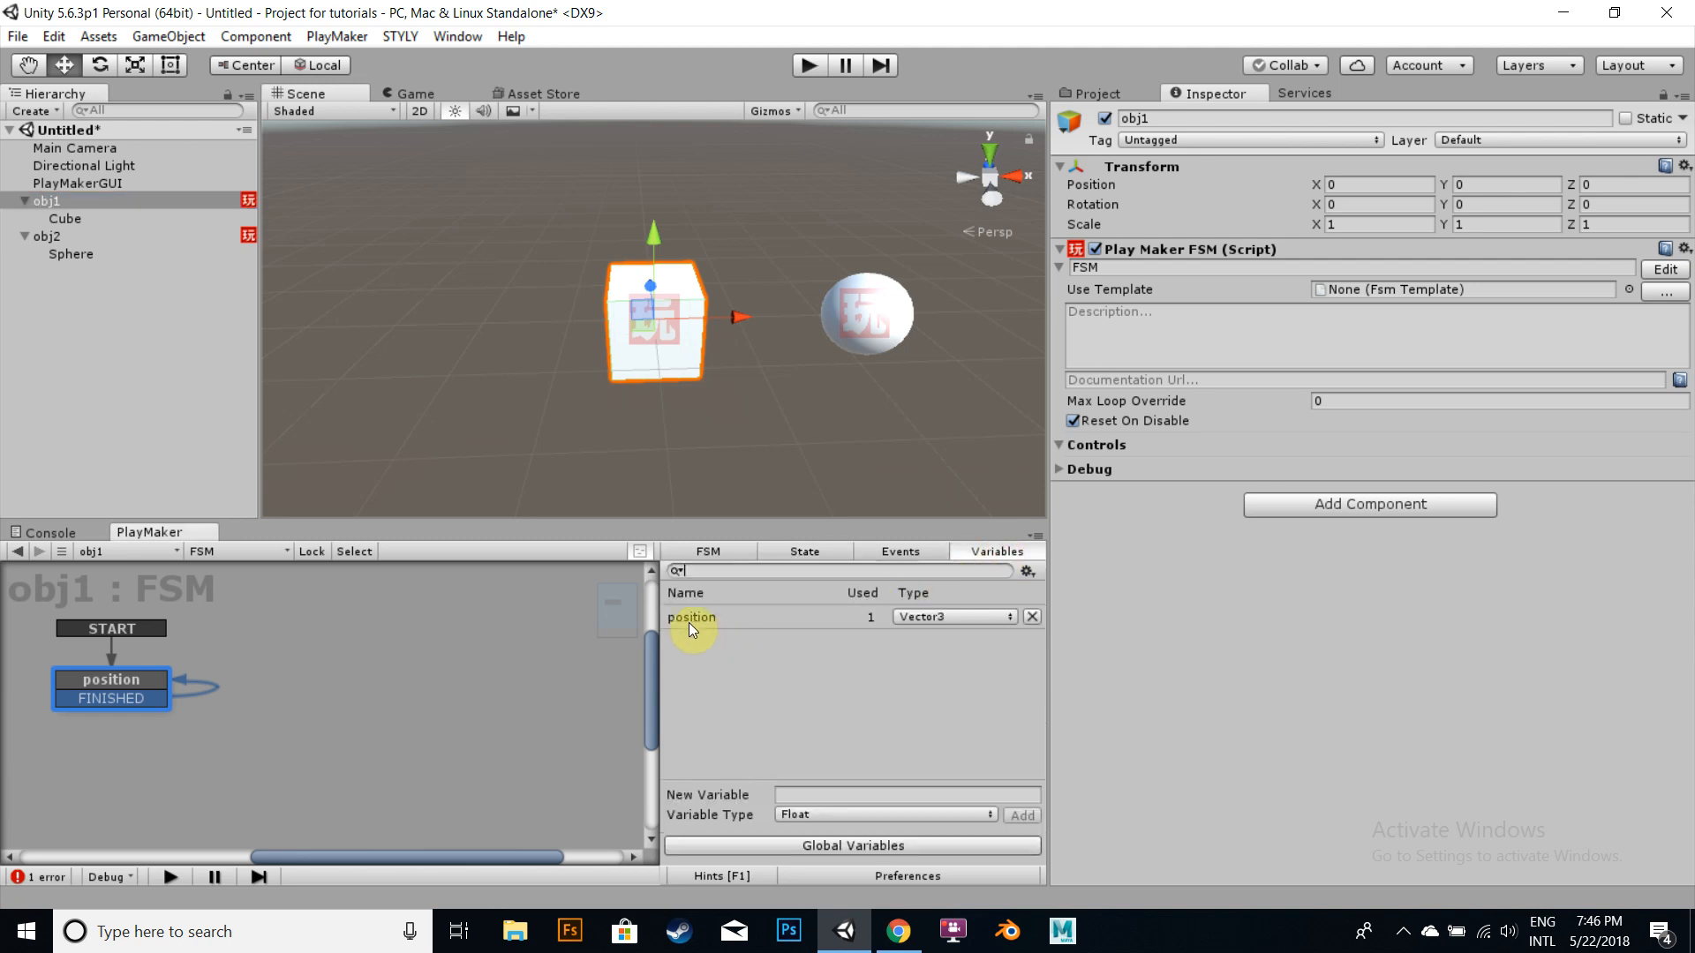
left_click(812, 556)
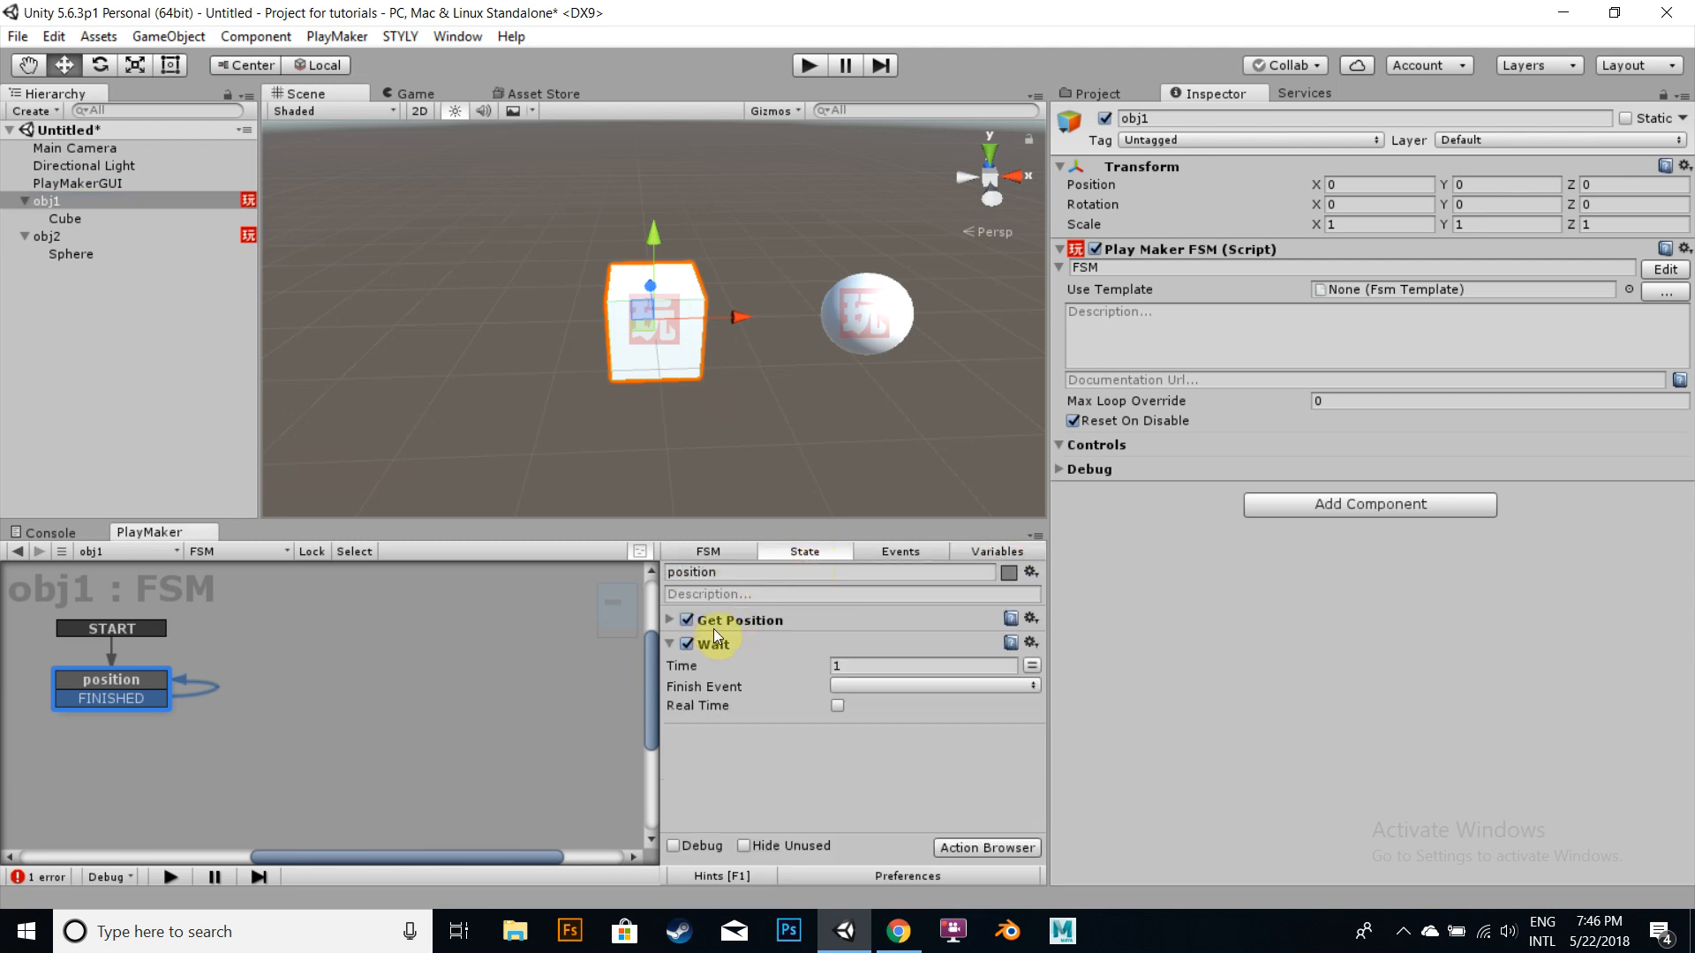
Step: Store the value of obj2's Get Fsm Vector3 action in a new variable named new position
left_click(49, 237)
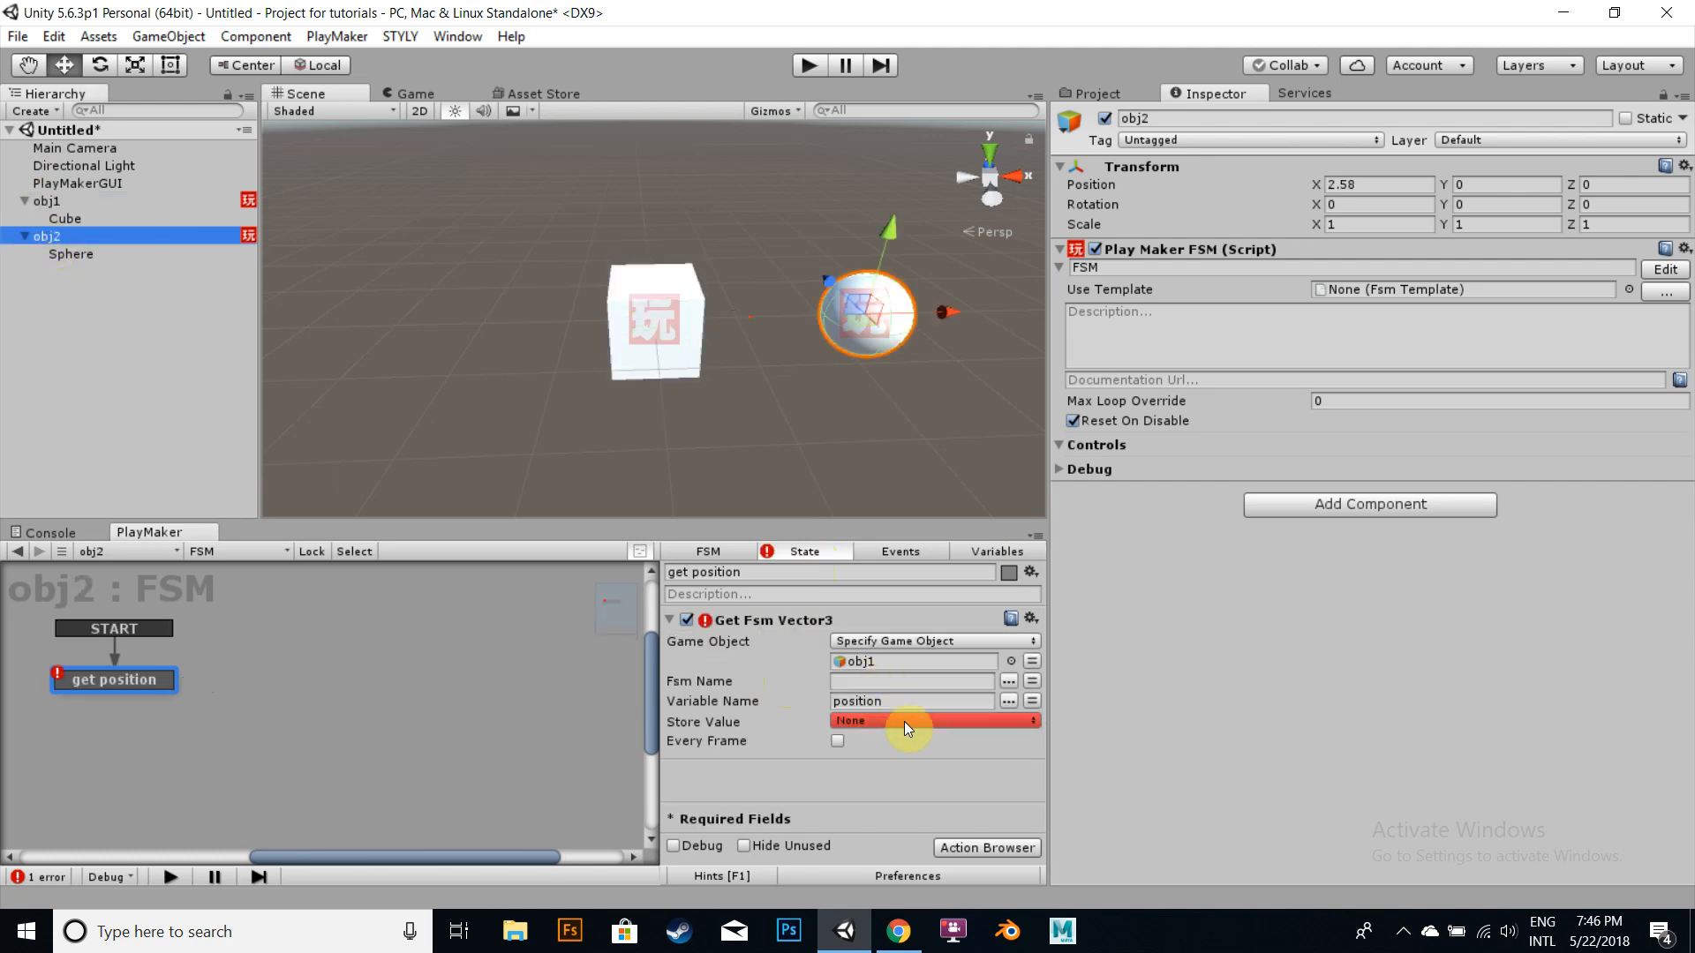
left_click(904, 722)
left_click(932, 766)
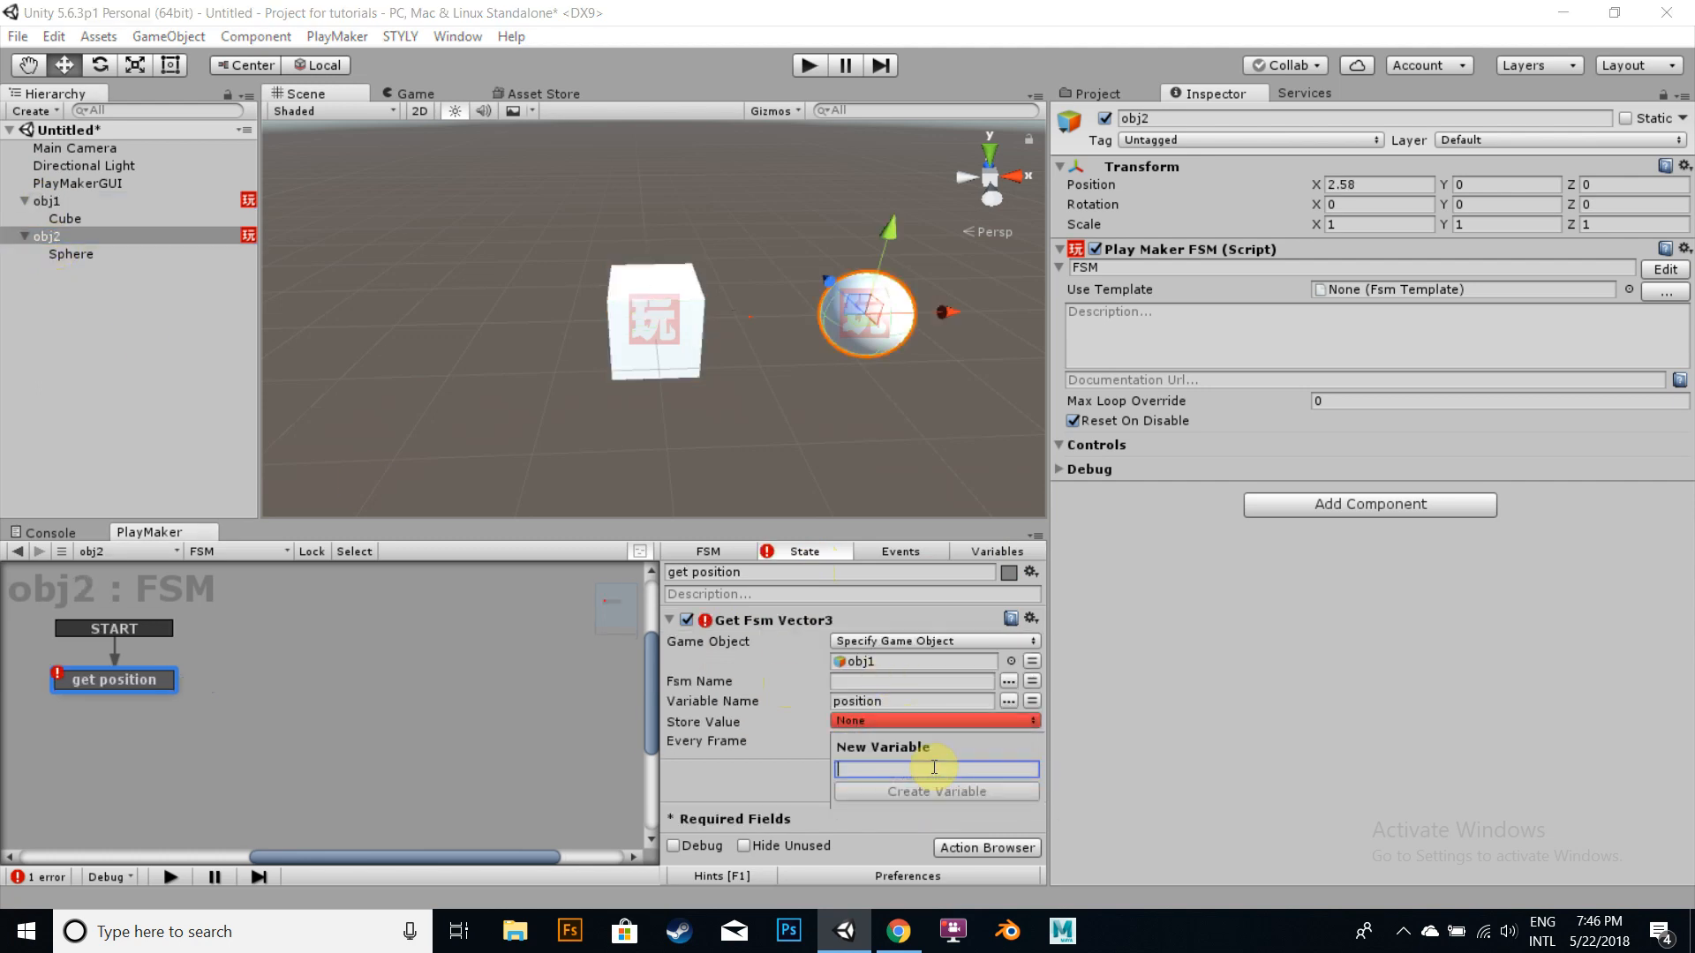
type("new p")
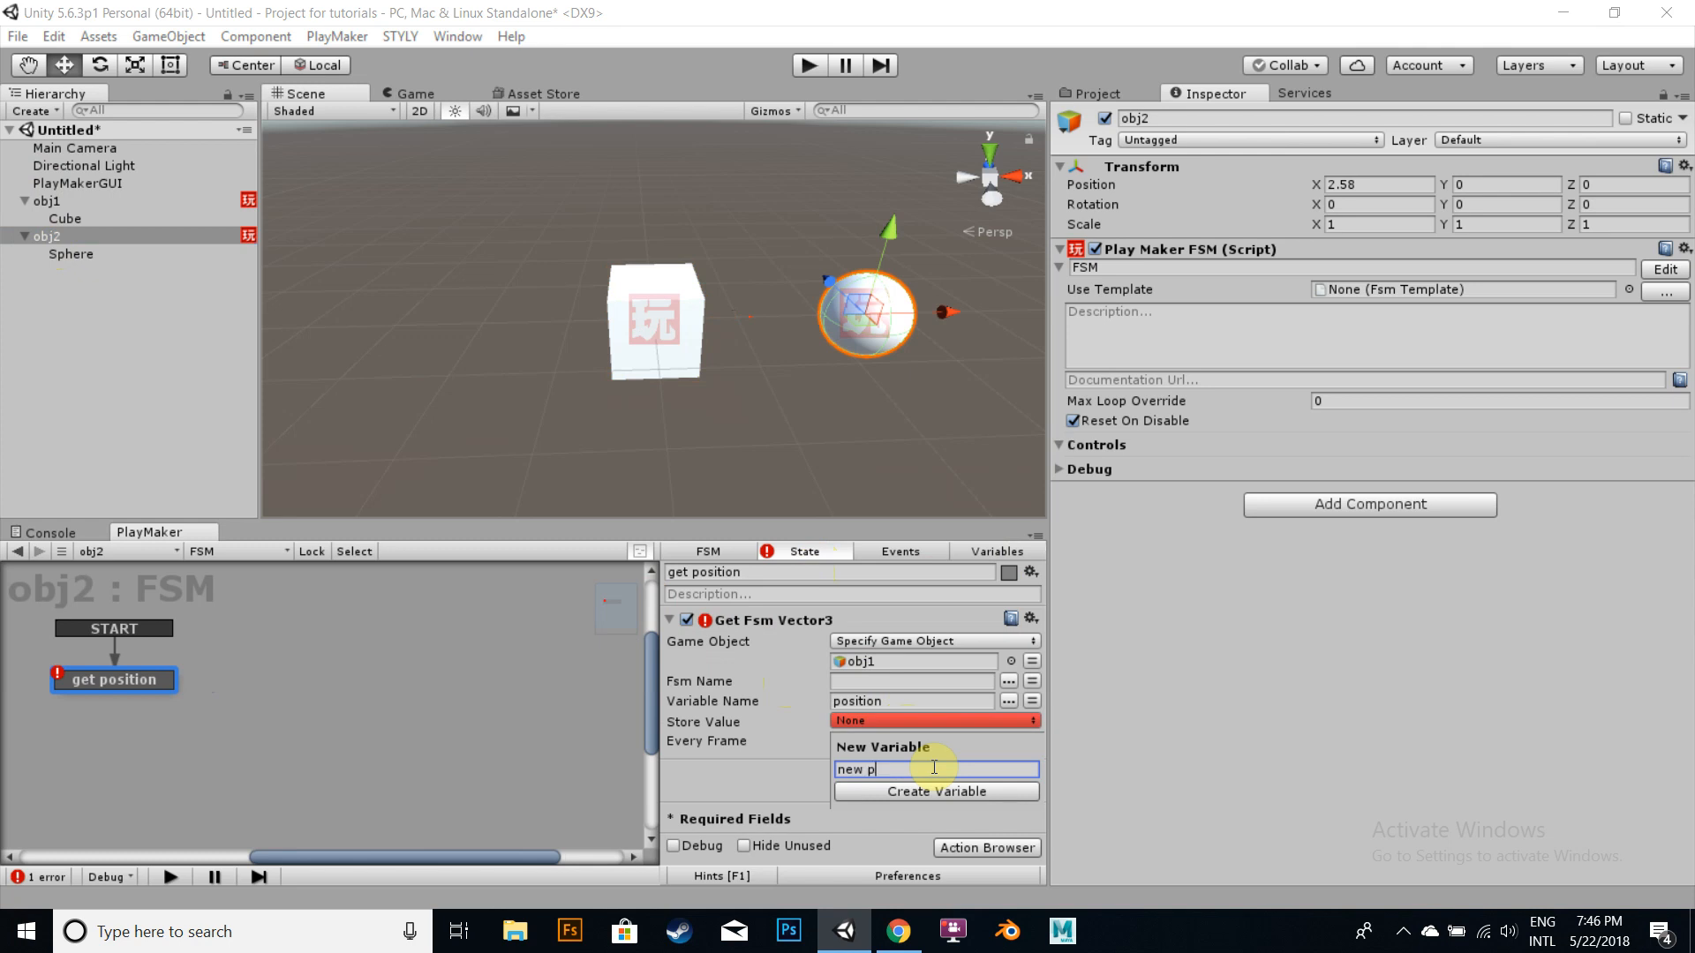
type("osition")
left_click(935, 790)
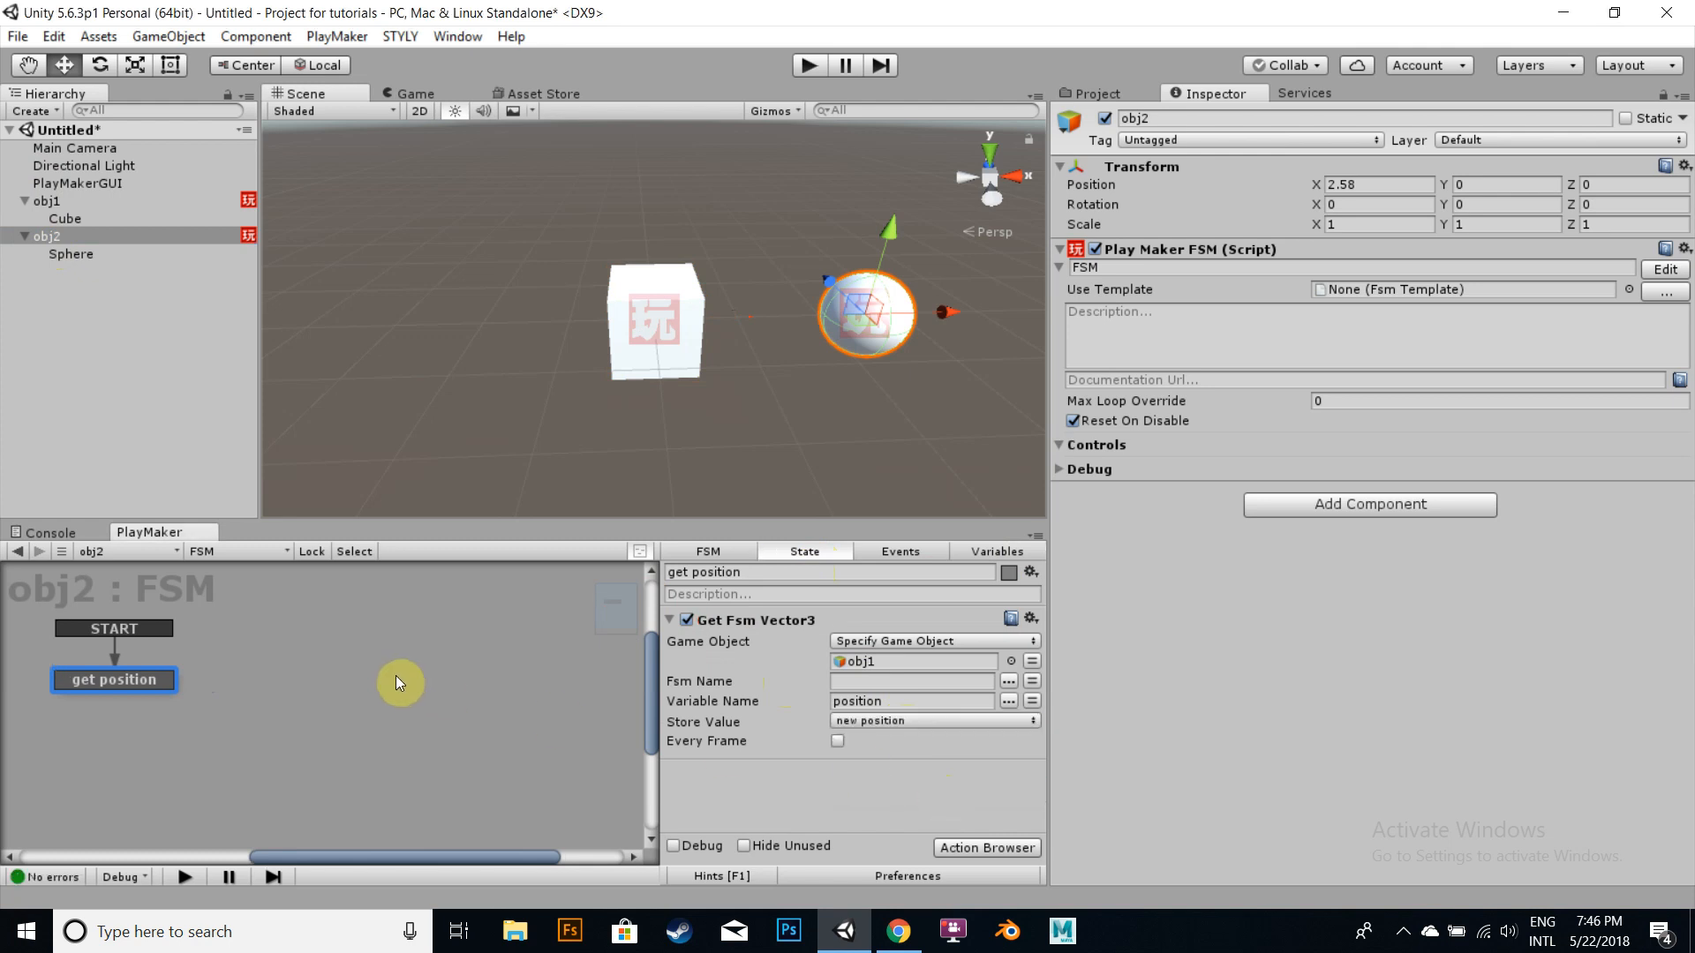
Step: Add a FINISHED transition to obj2's get position state and loop it back to the same state
right_click(152, 680)
mouse_move(353, 436)
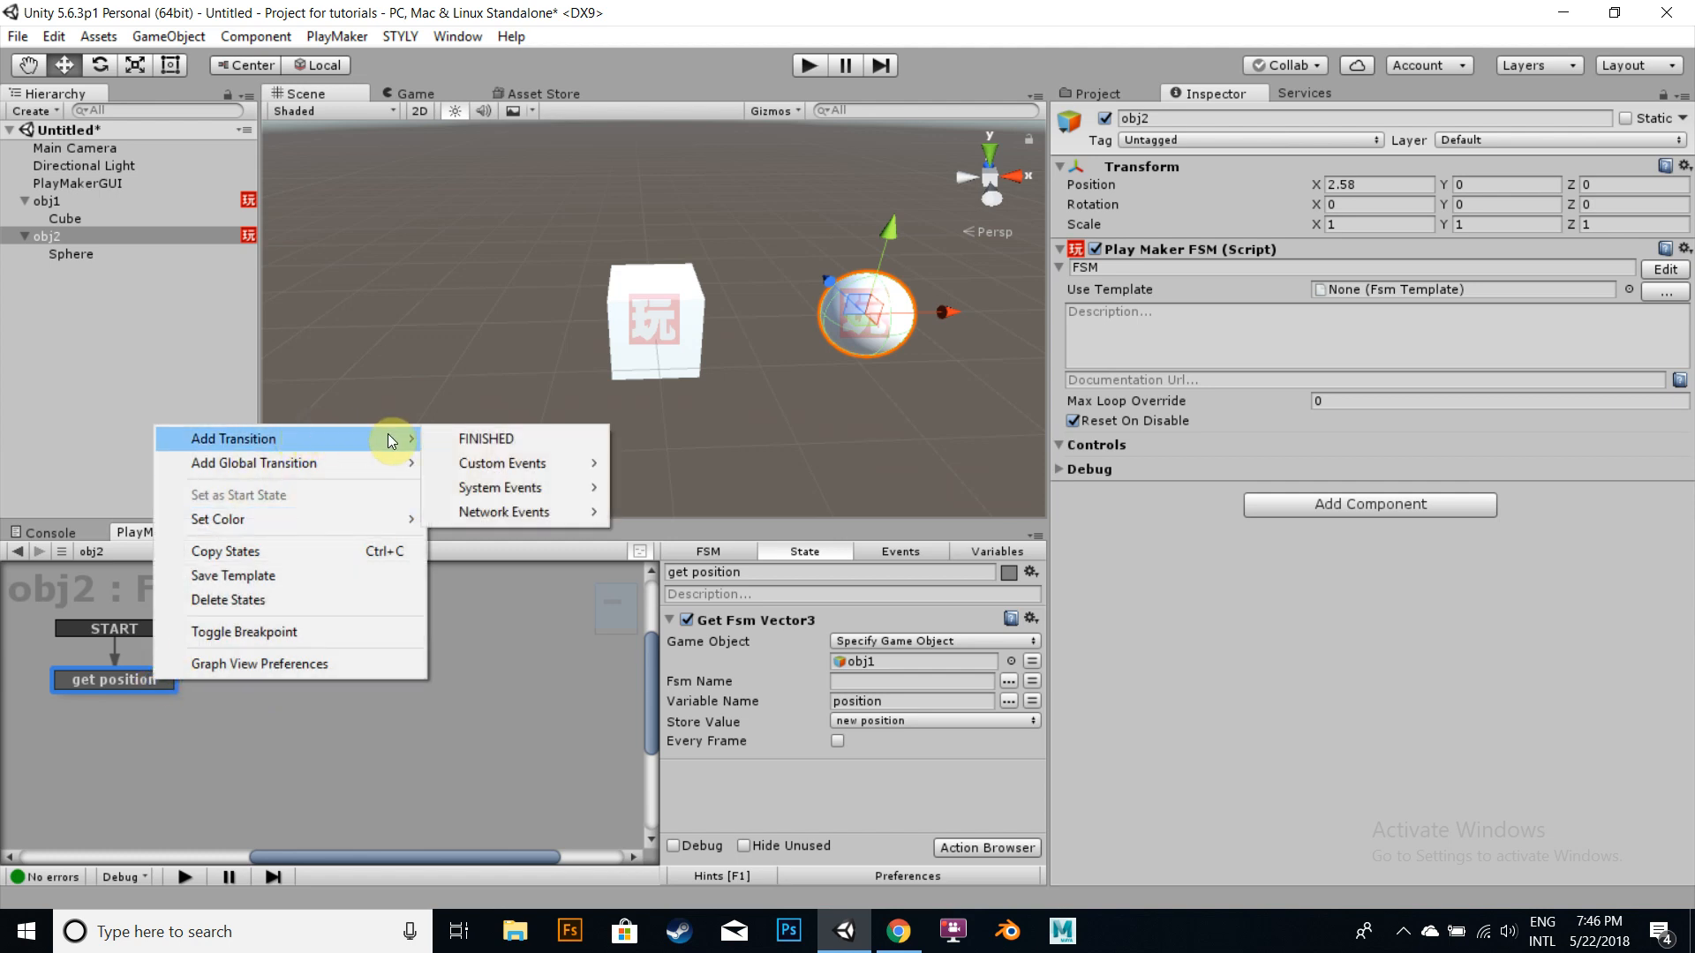
left_click(485, 439)
mouse_move(164, 698)
left_mouse_down()
mouse_move(230, 676)
mouse_move(162, 676)
left_mouse_up()
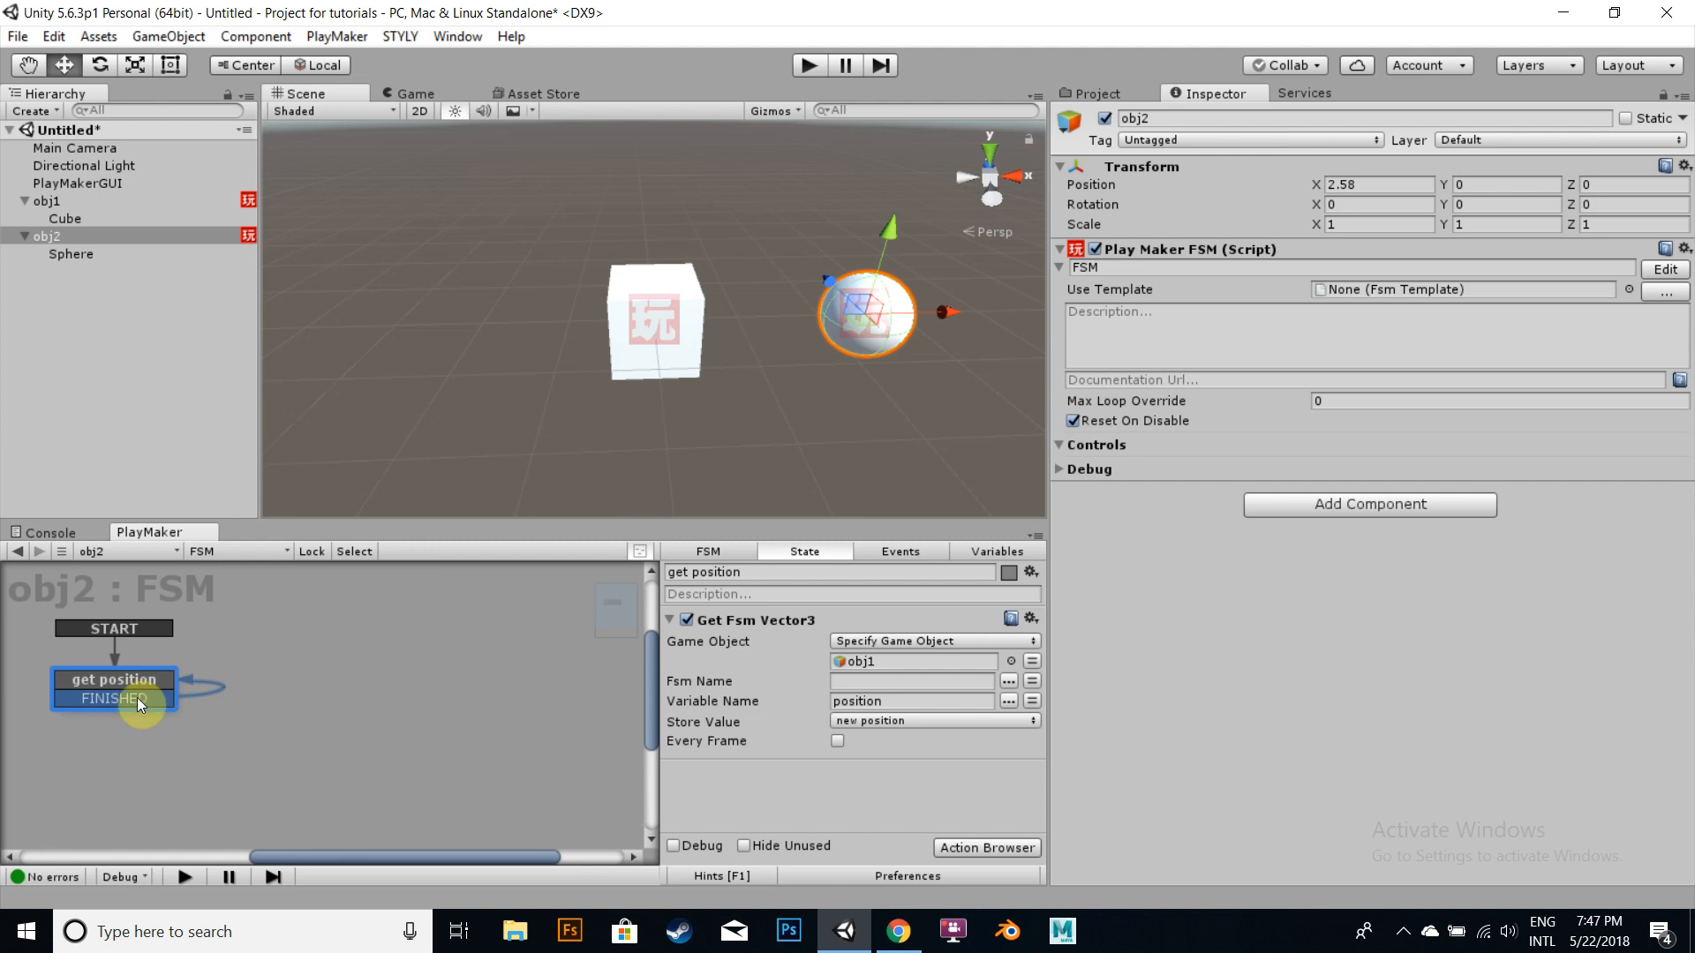
Step: Collapse Get Fsm Vector3 and add a Set Position action to obj2's state, using the new position variable as its vector
left_click(669, 620)
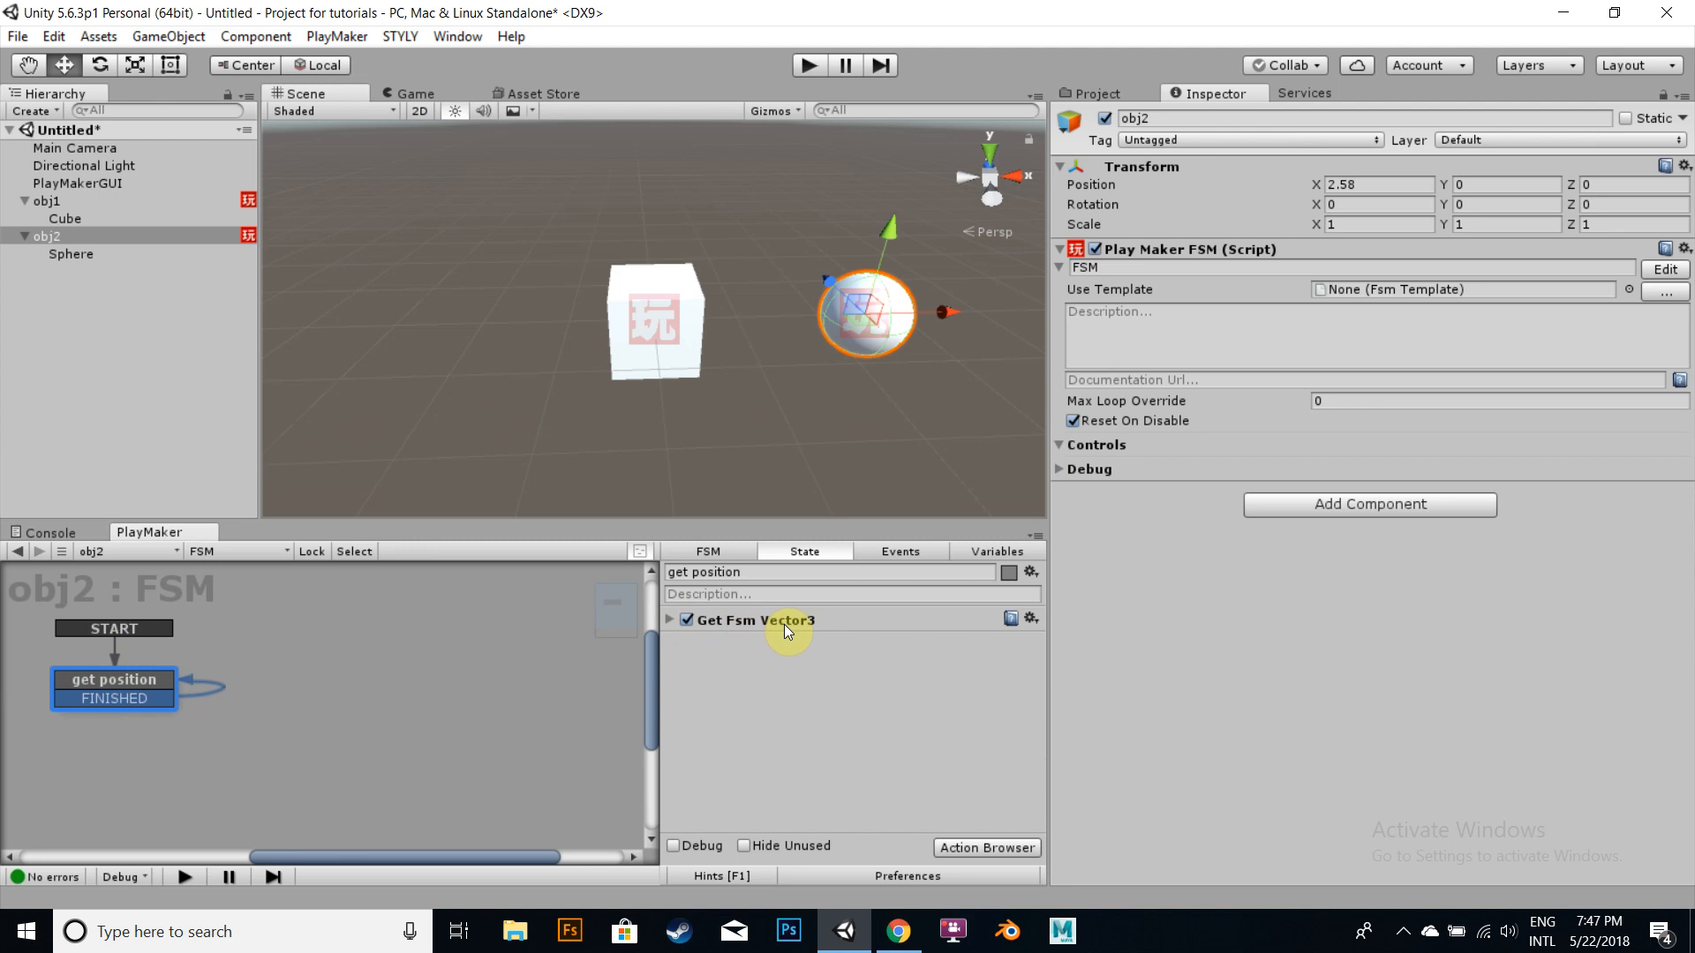
left_click(988, 849)
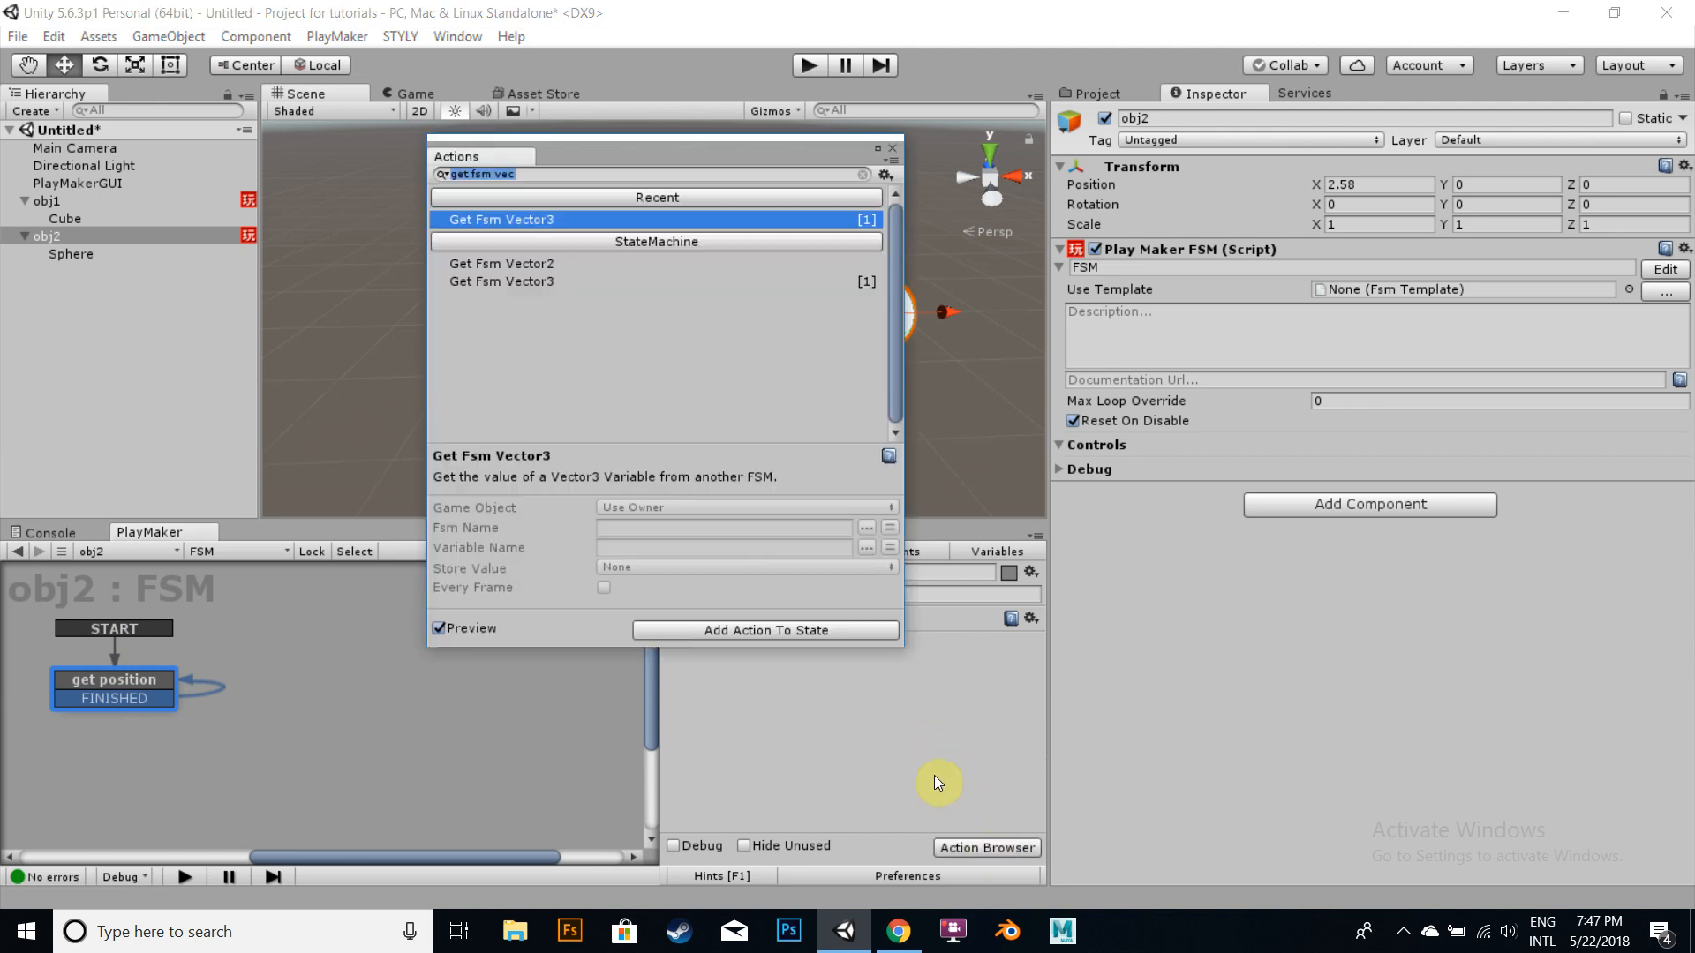
type("set pos")
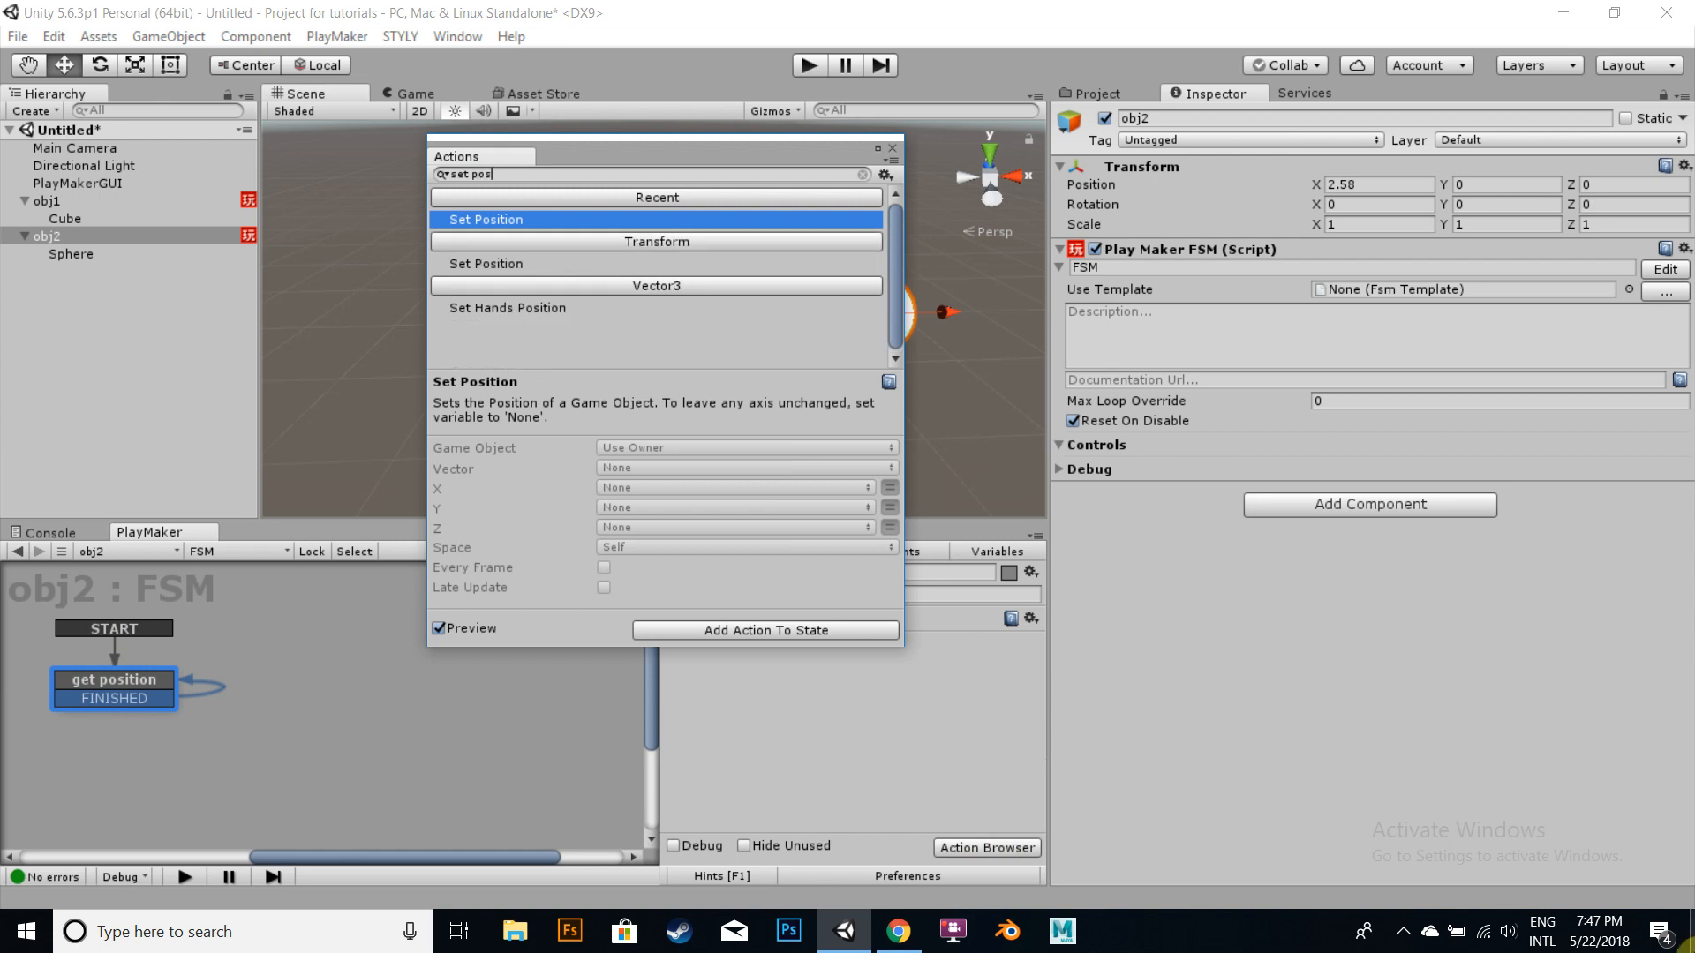
key("Return")
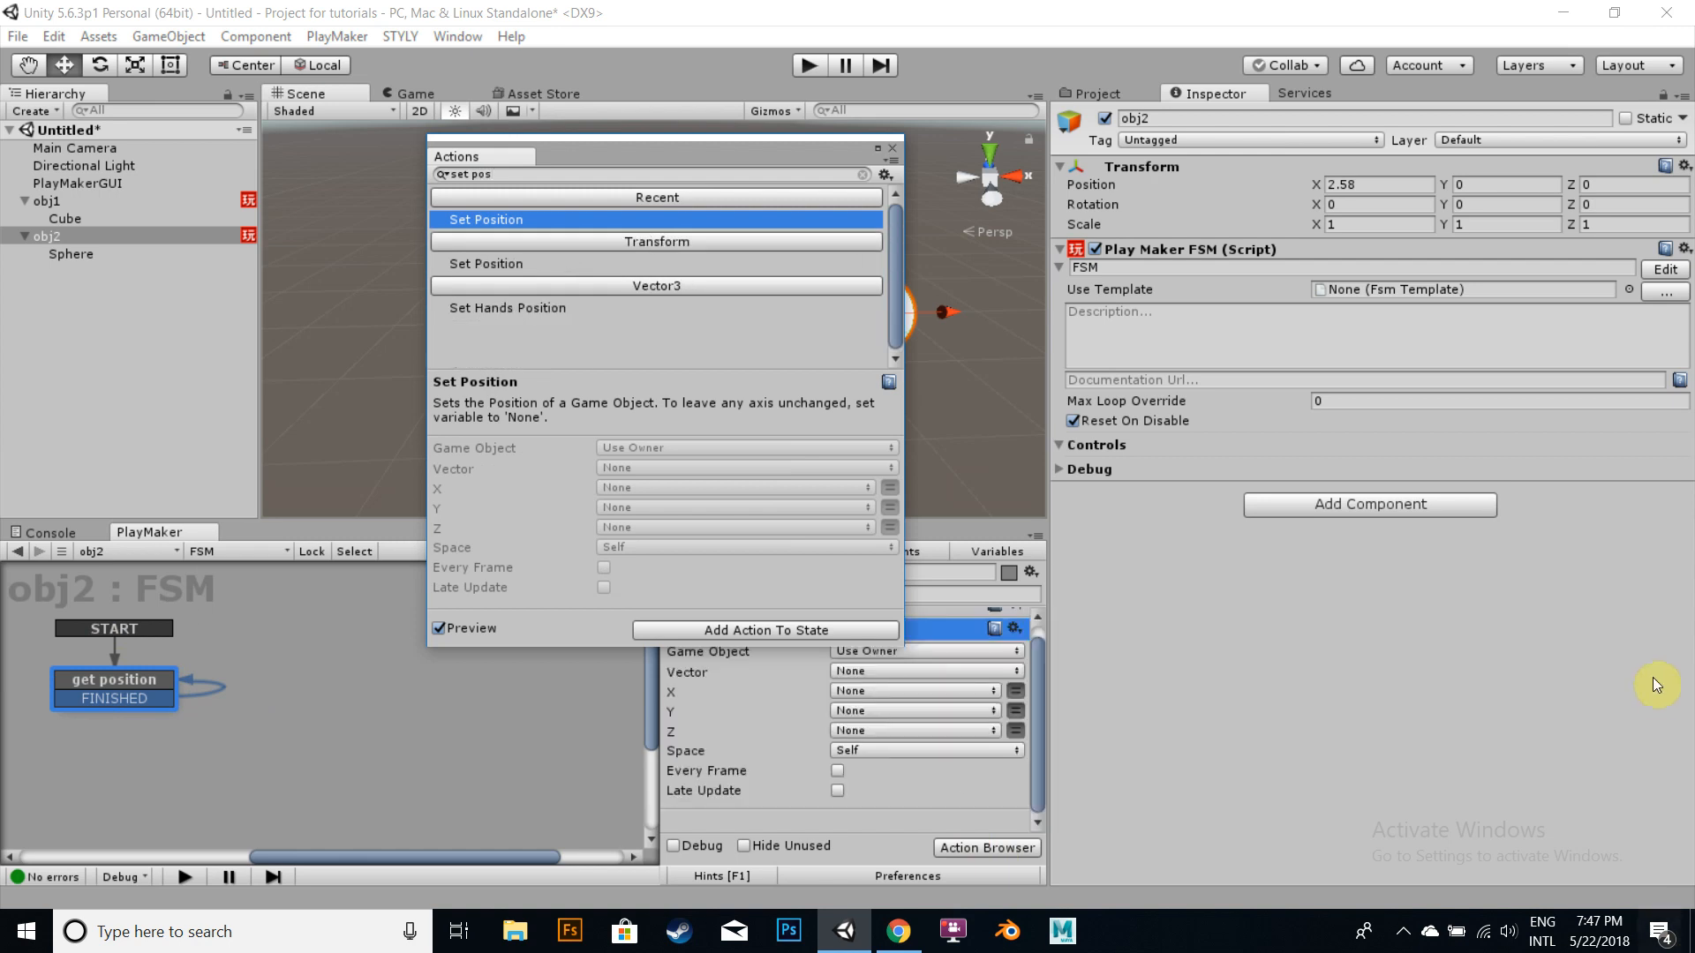
left_click(893, 148)
left_click(893, 672)
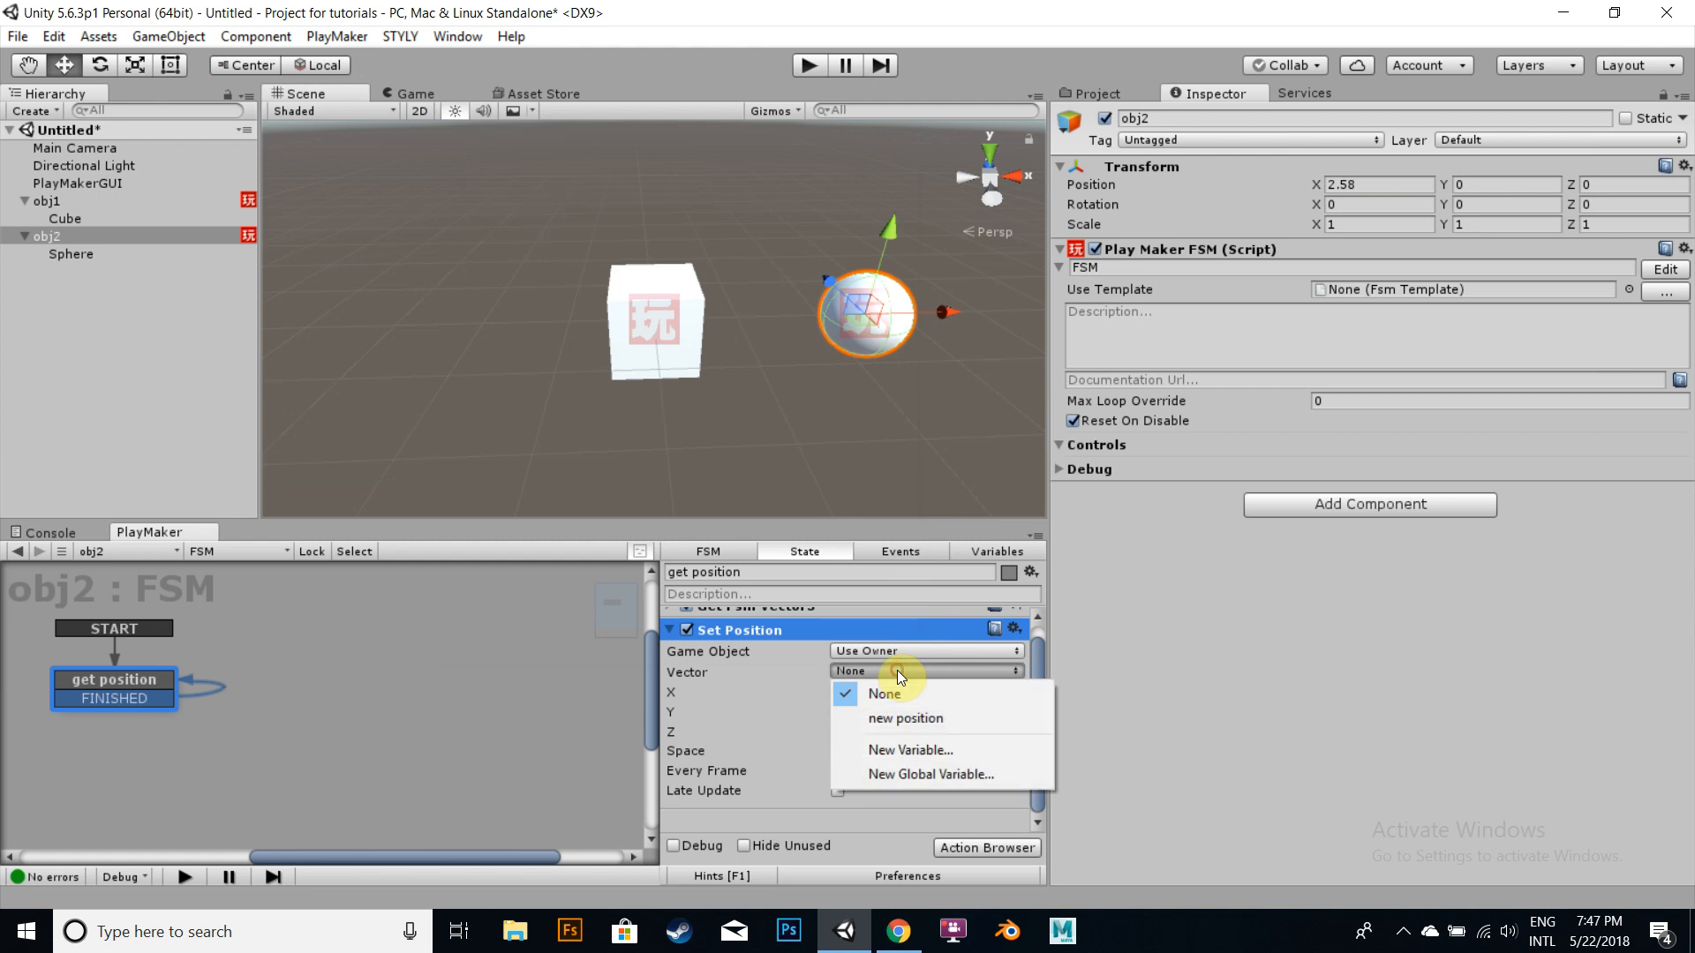
left_click(928, 717)
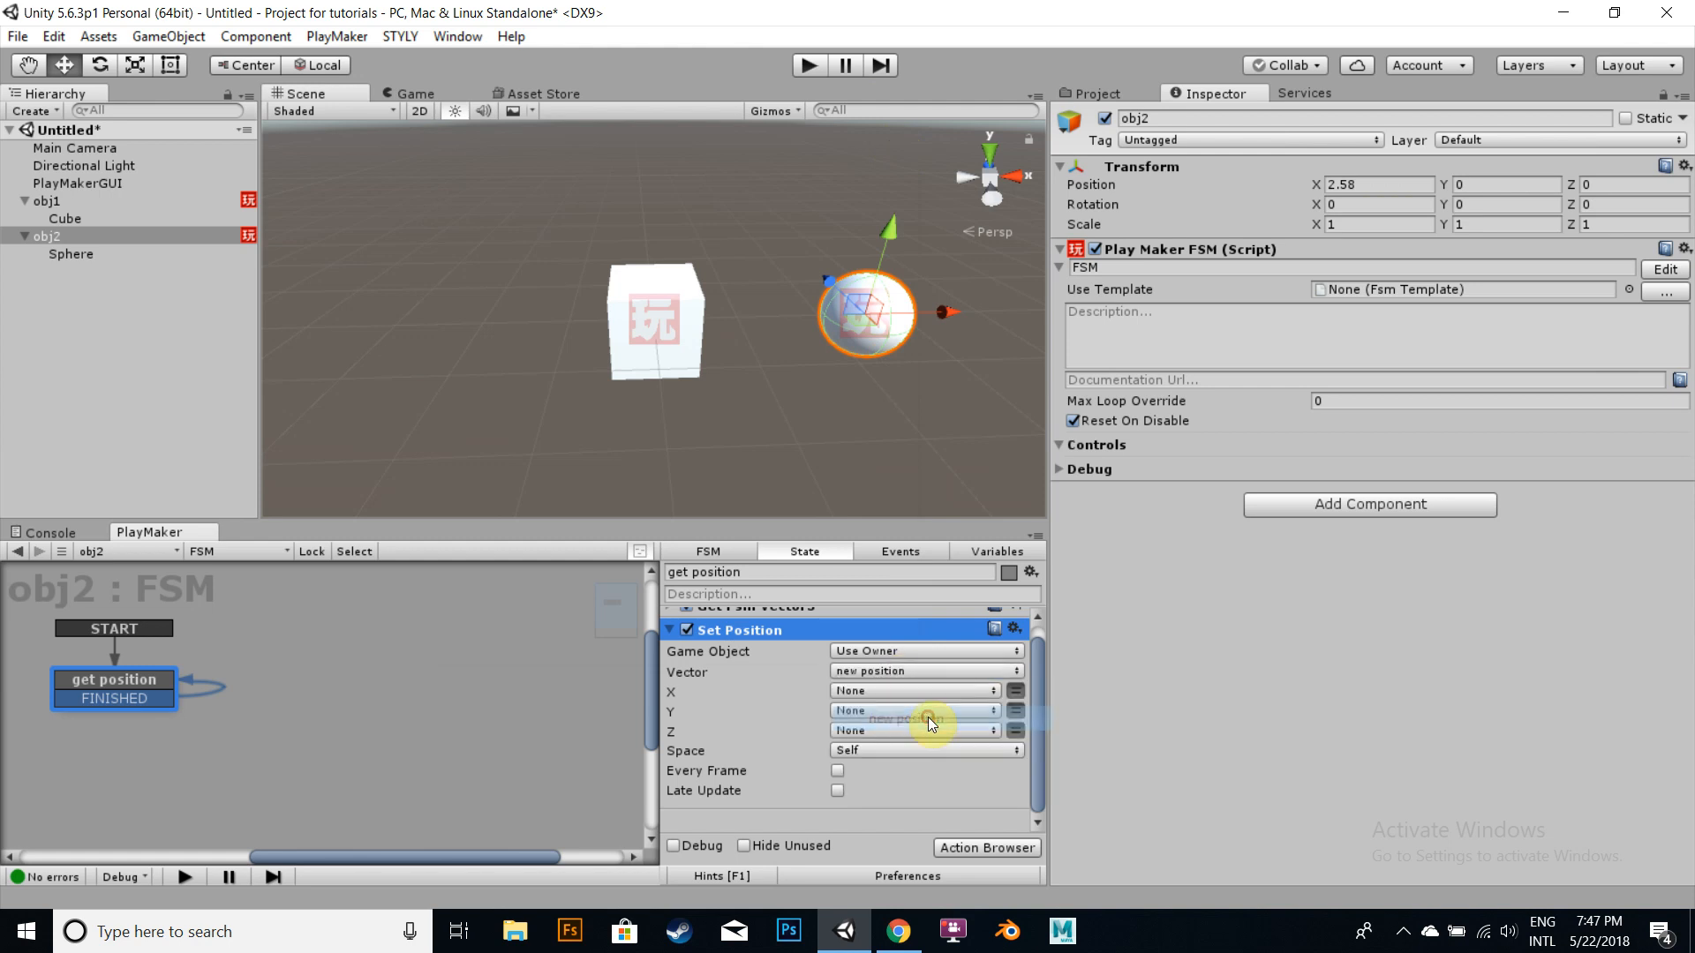
Step: Collapse the Set Position action and add a Wait action to obj2's get position state
left_click(670, 631)
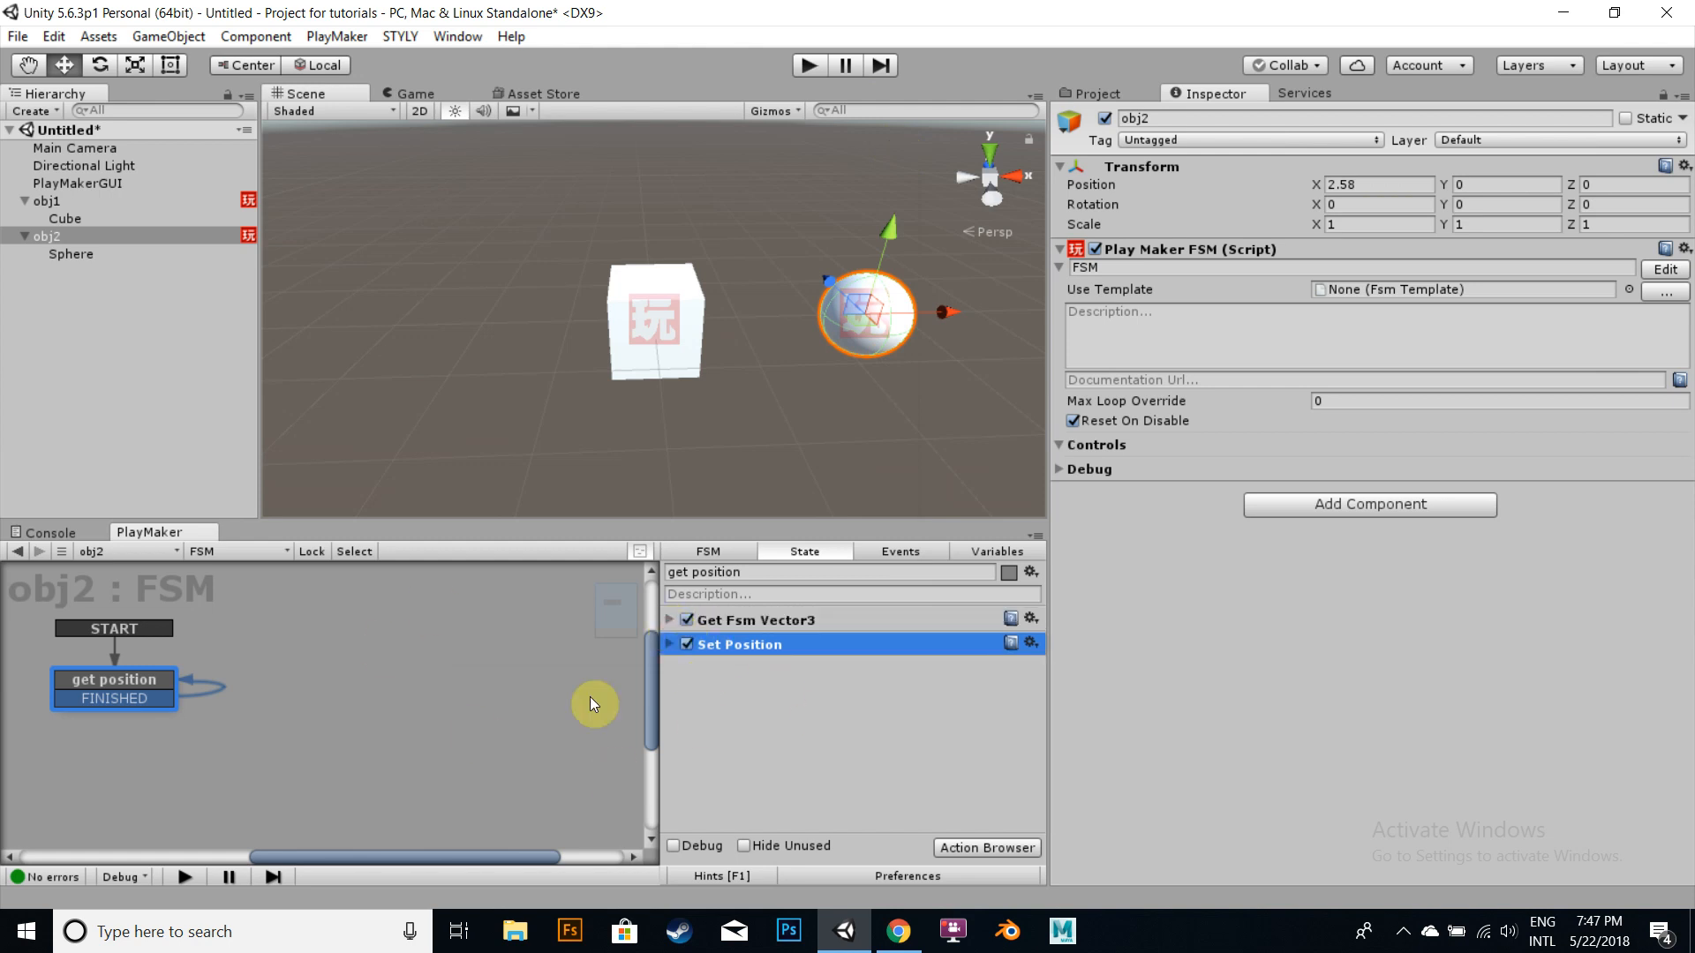
left_click(964, 848)
type("wait")
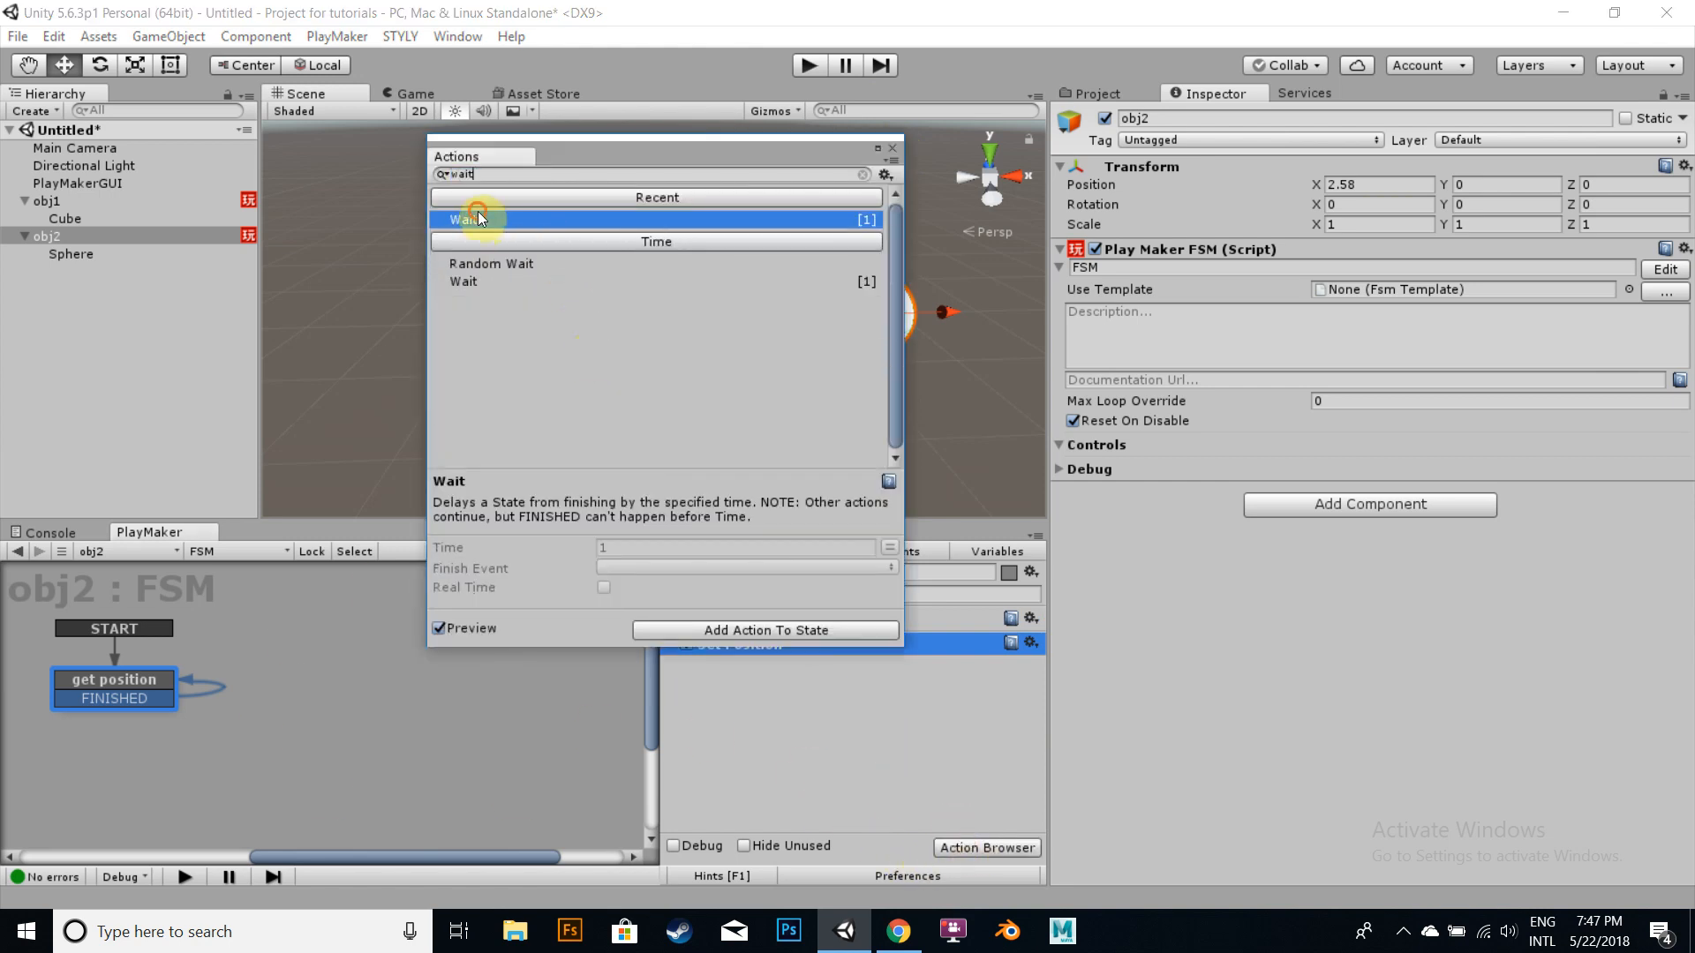
left_click(829, 630)
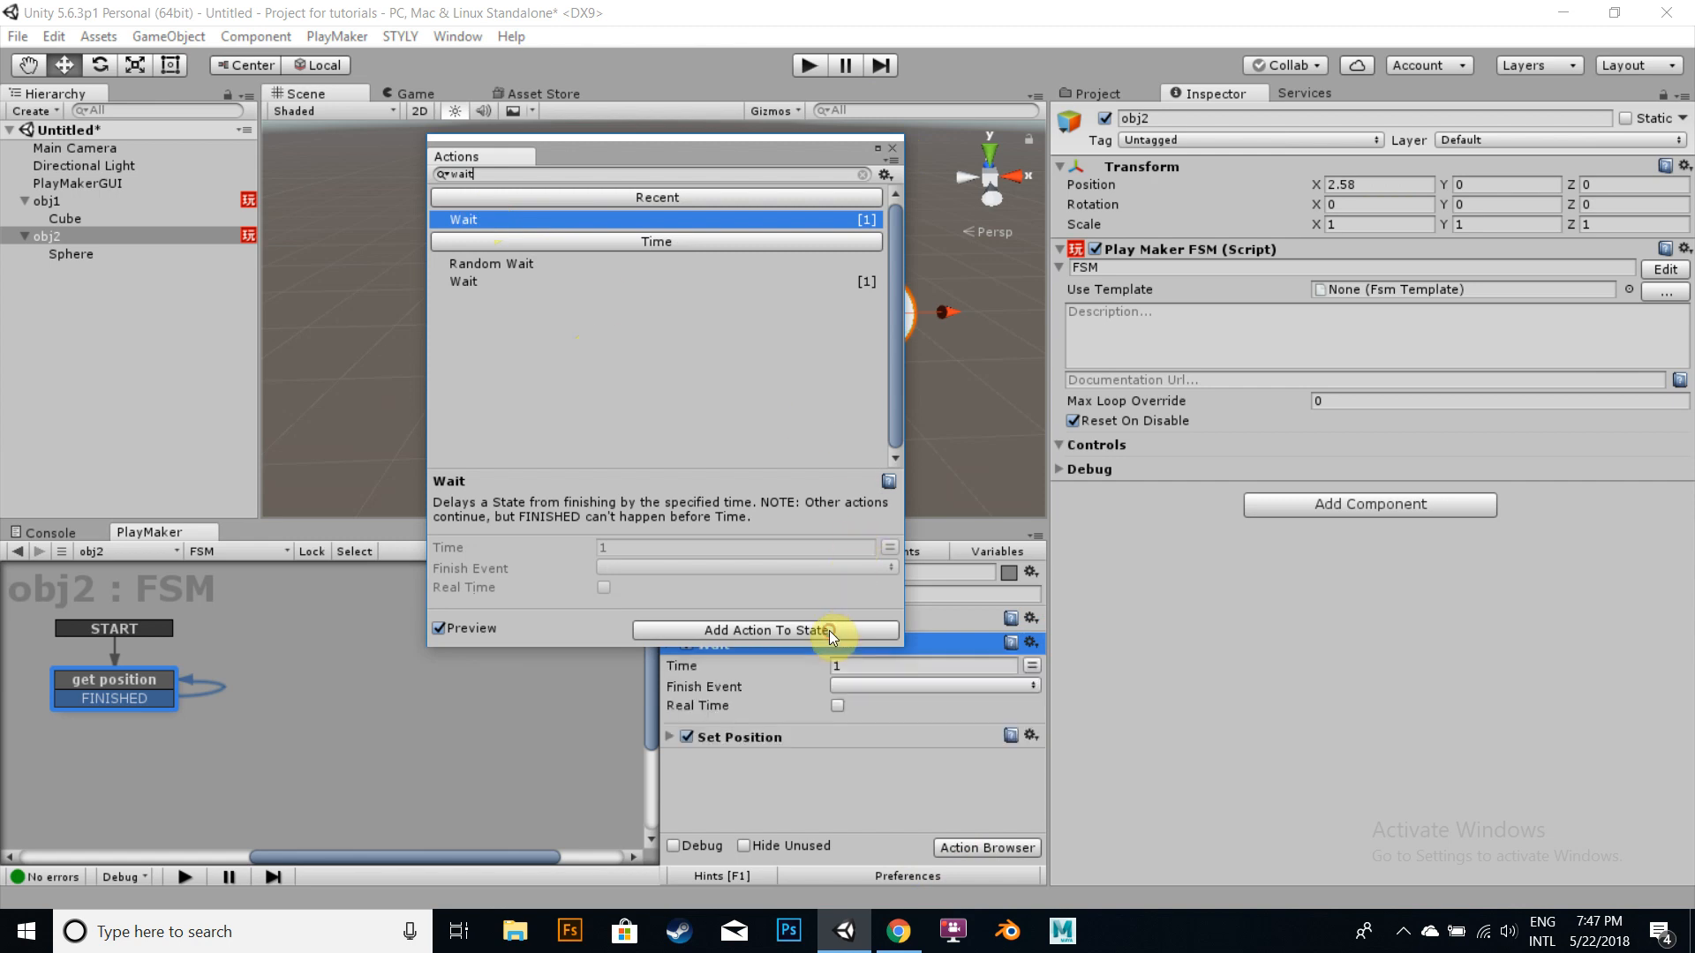
left_click(893, 149)
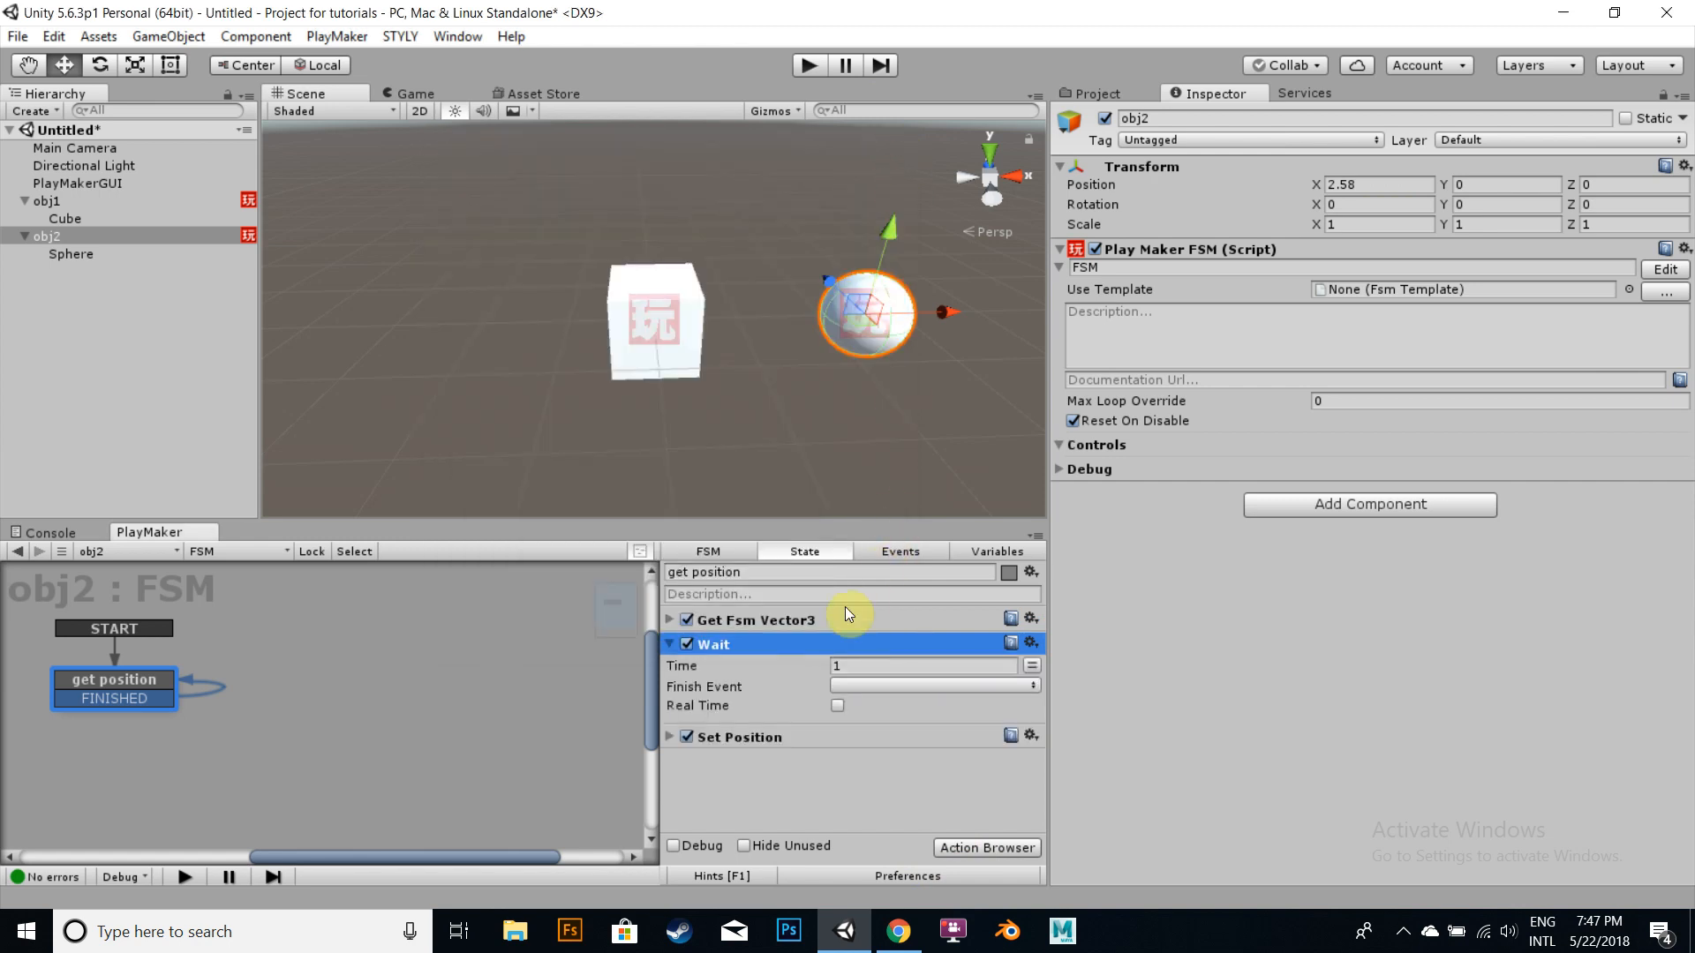
Step: Move the Wait action below Set Position in obj2's get position state and collapse it
left_click_drag(737, 647, 750, 755)
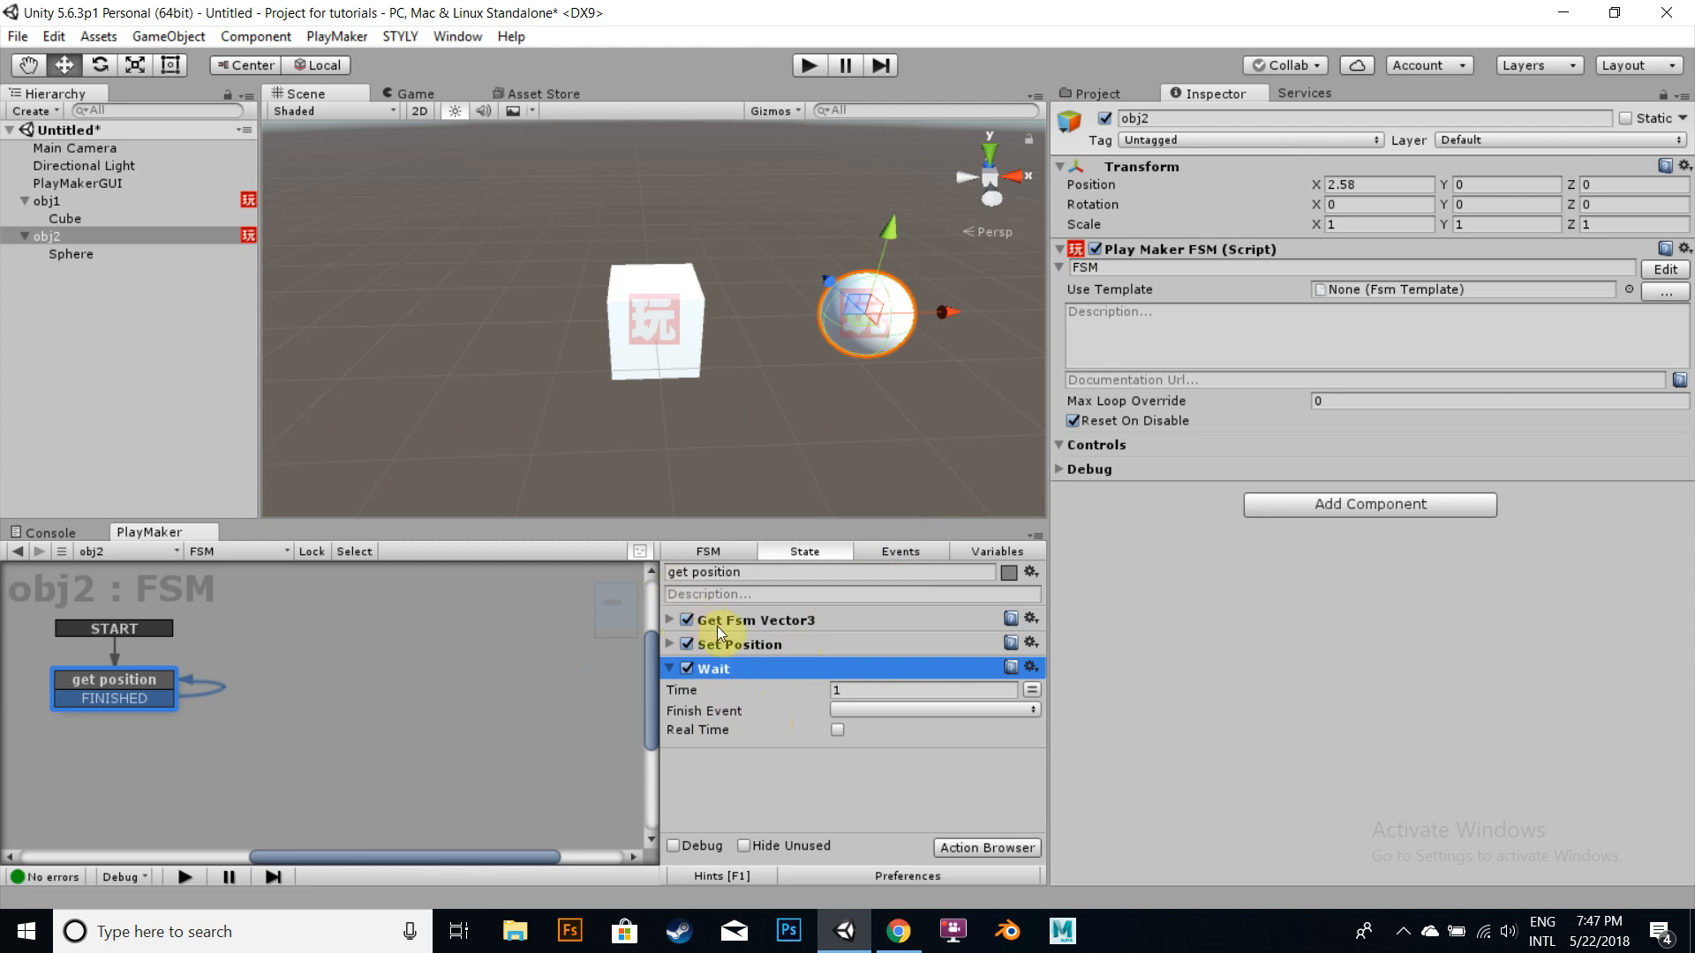
left_click(783, 615)
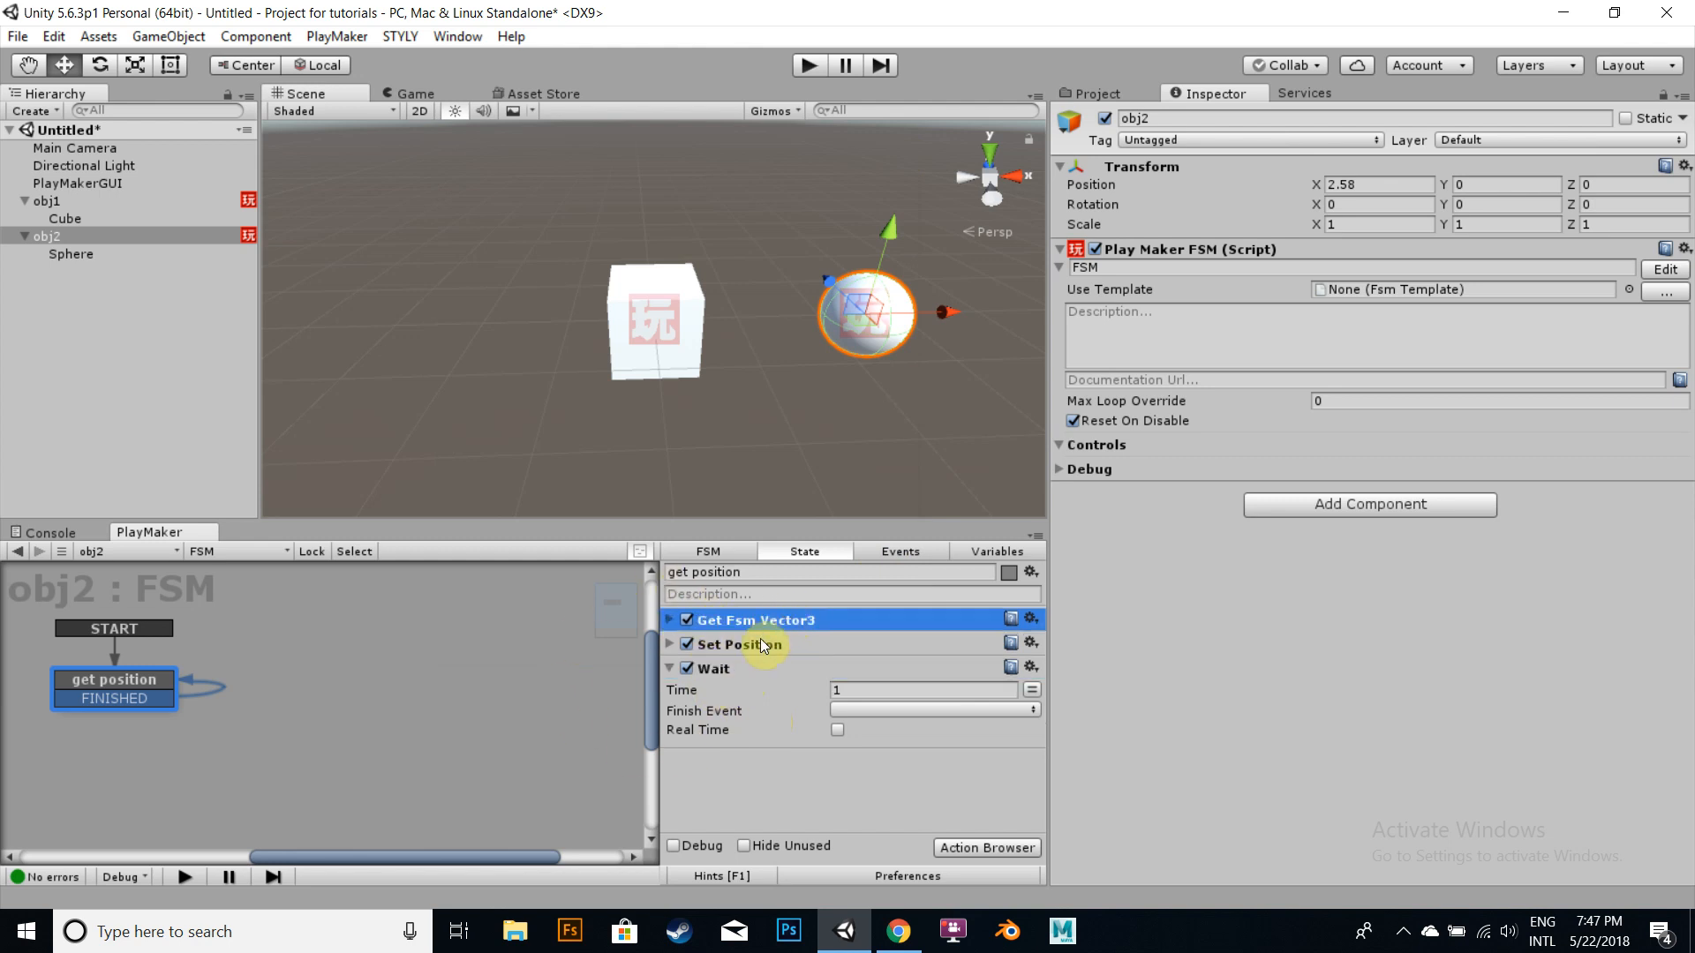
left_click(762, 644)
left_click(667, 669)
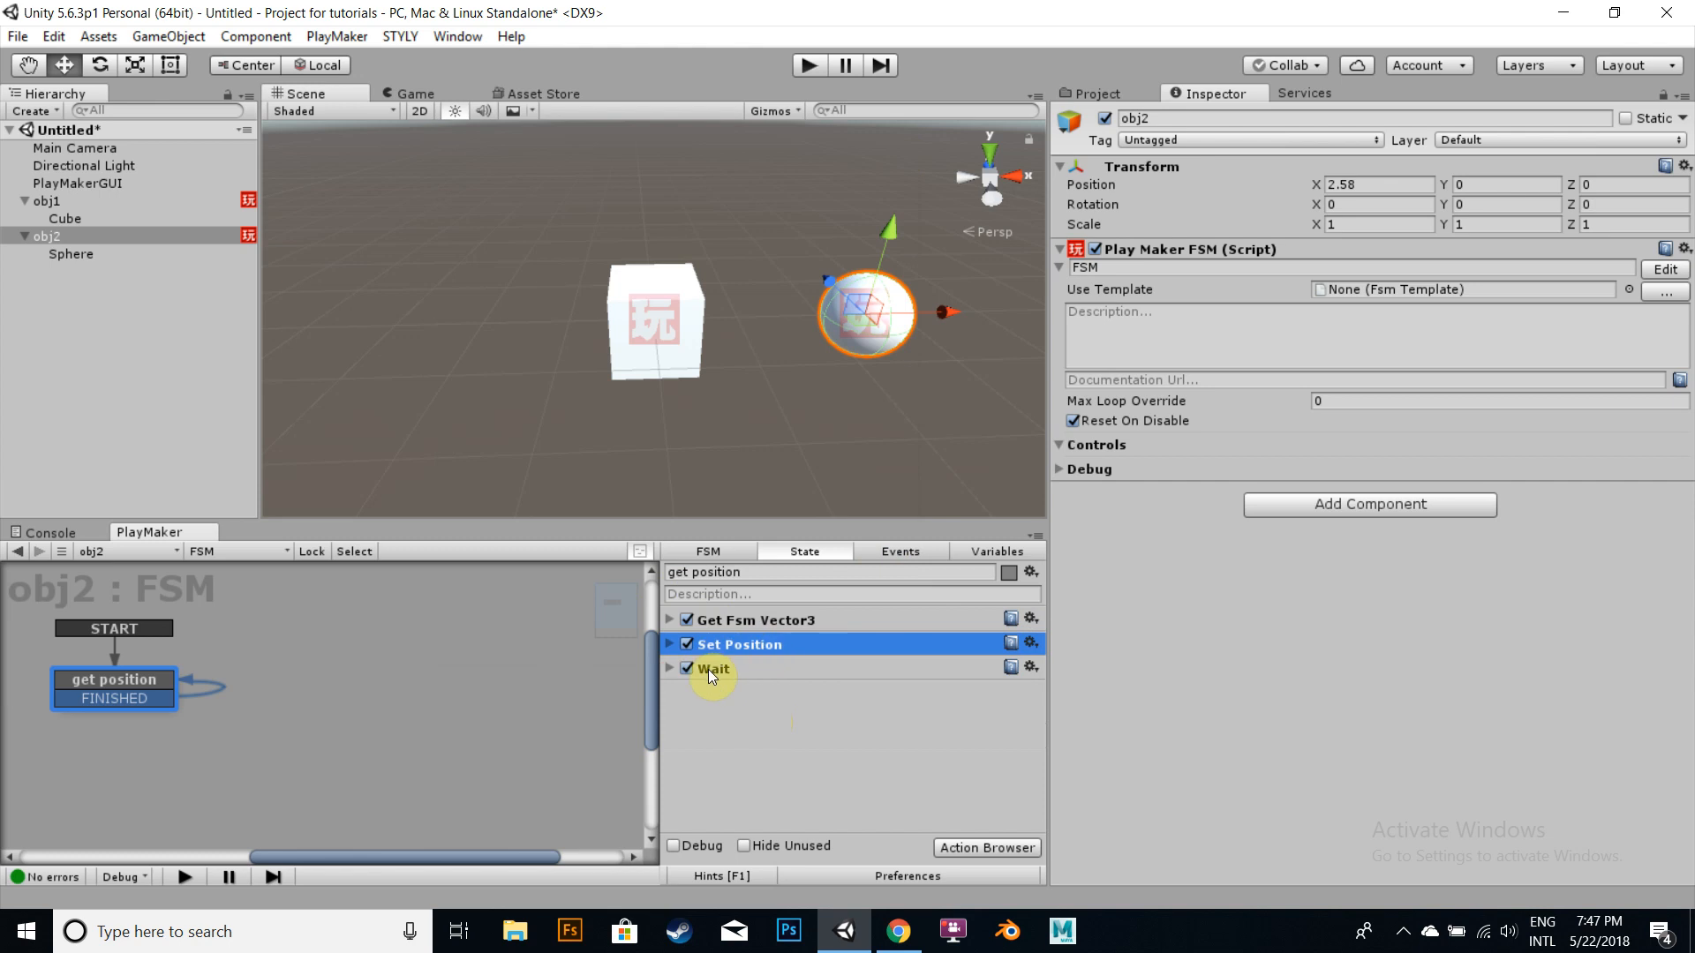
left_click(760, 673)
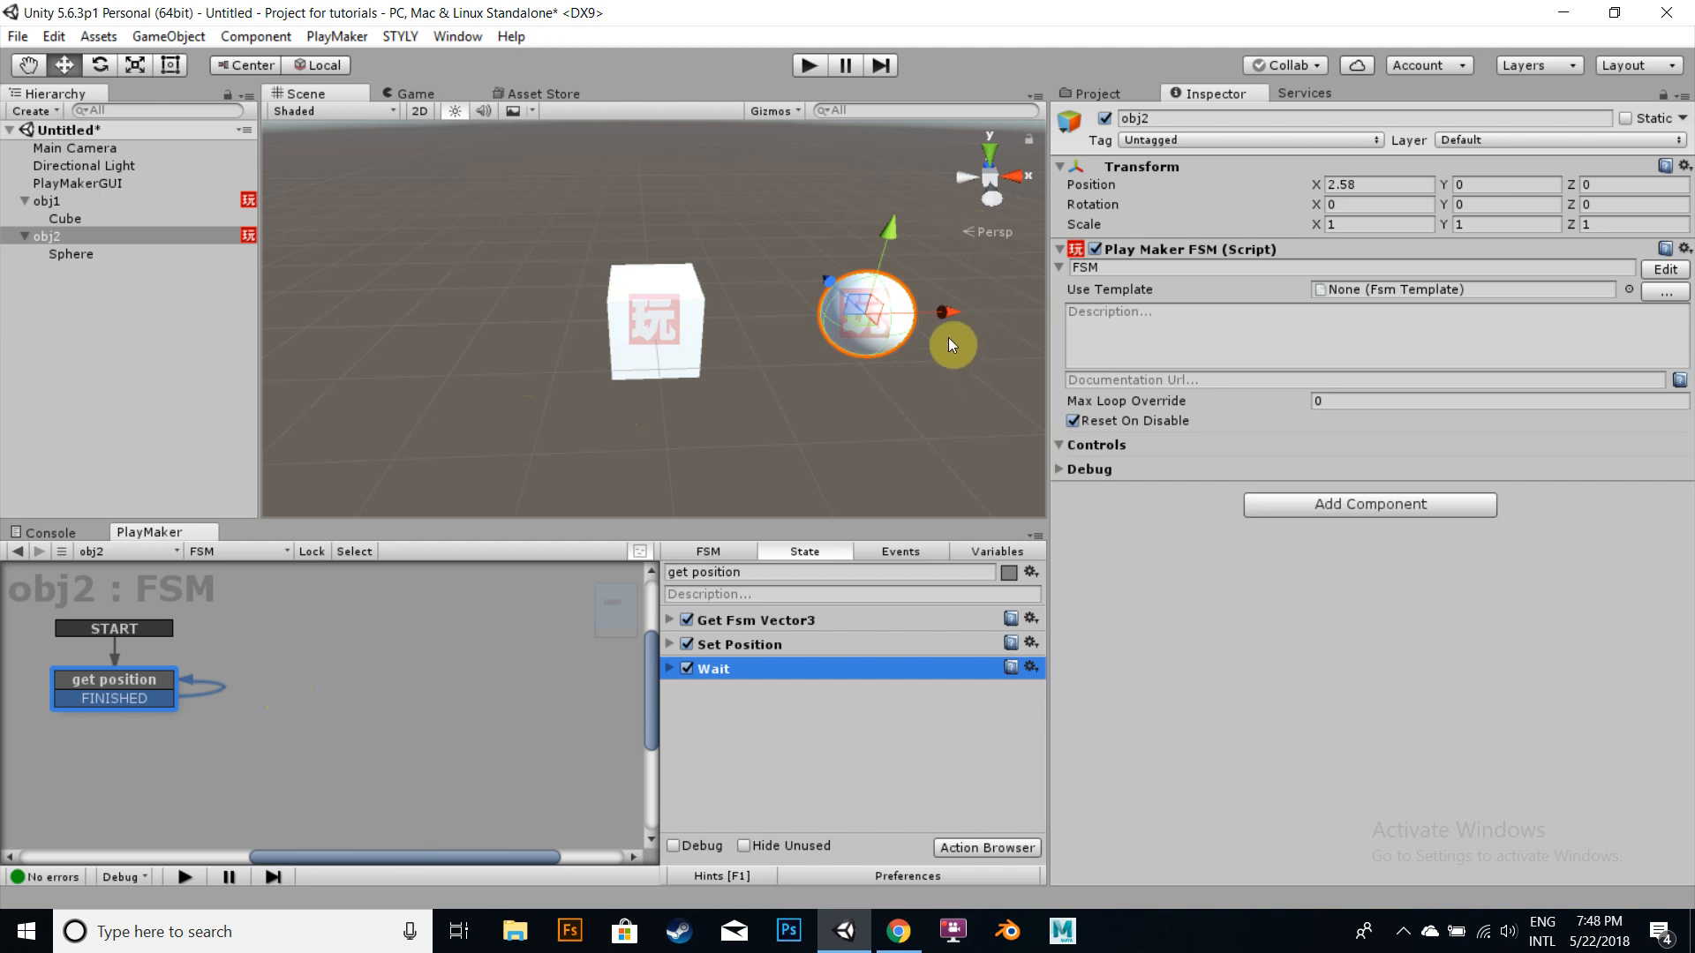
Step: Run the scene in play mode and view the cube and sphere in the Scene view
left_click(809, 67)
left_click(809, 67)
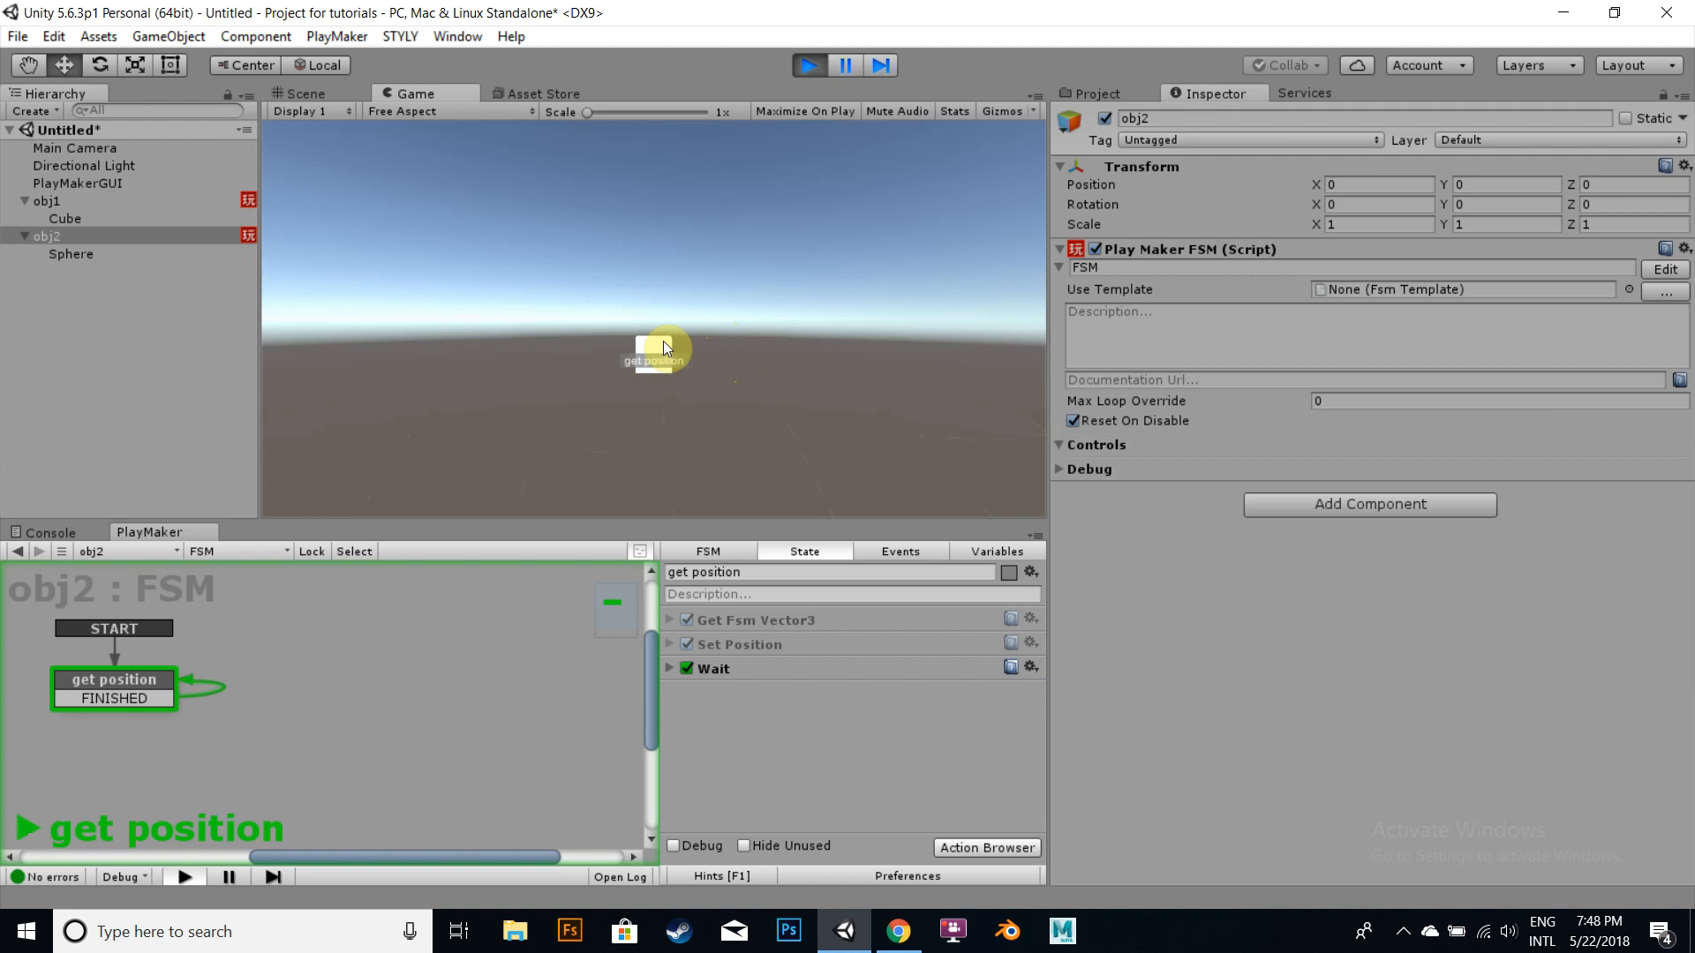
left_click(308, 97)
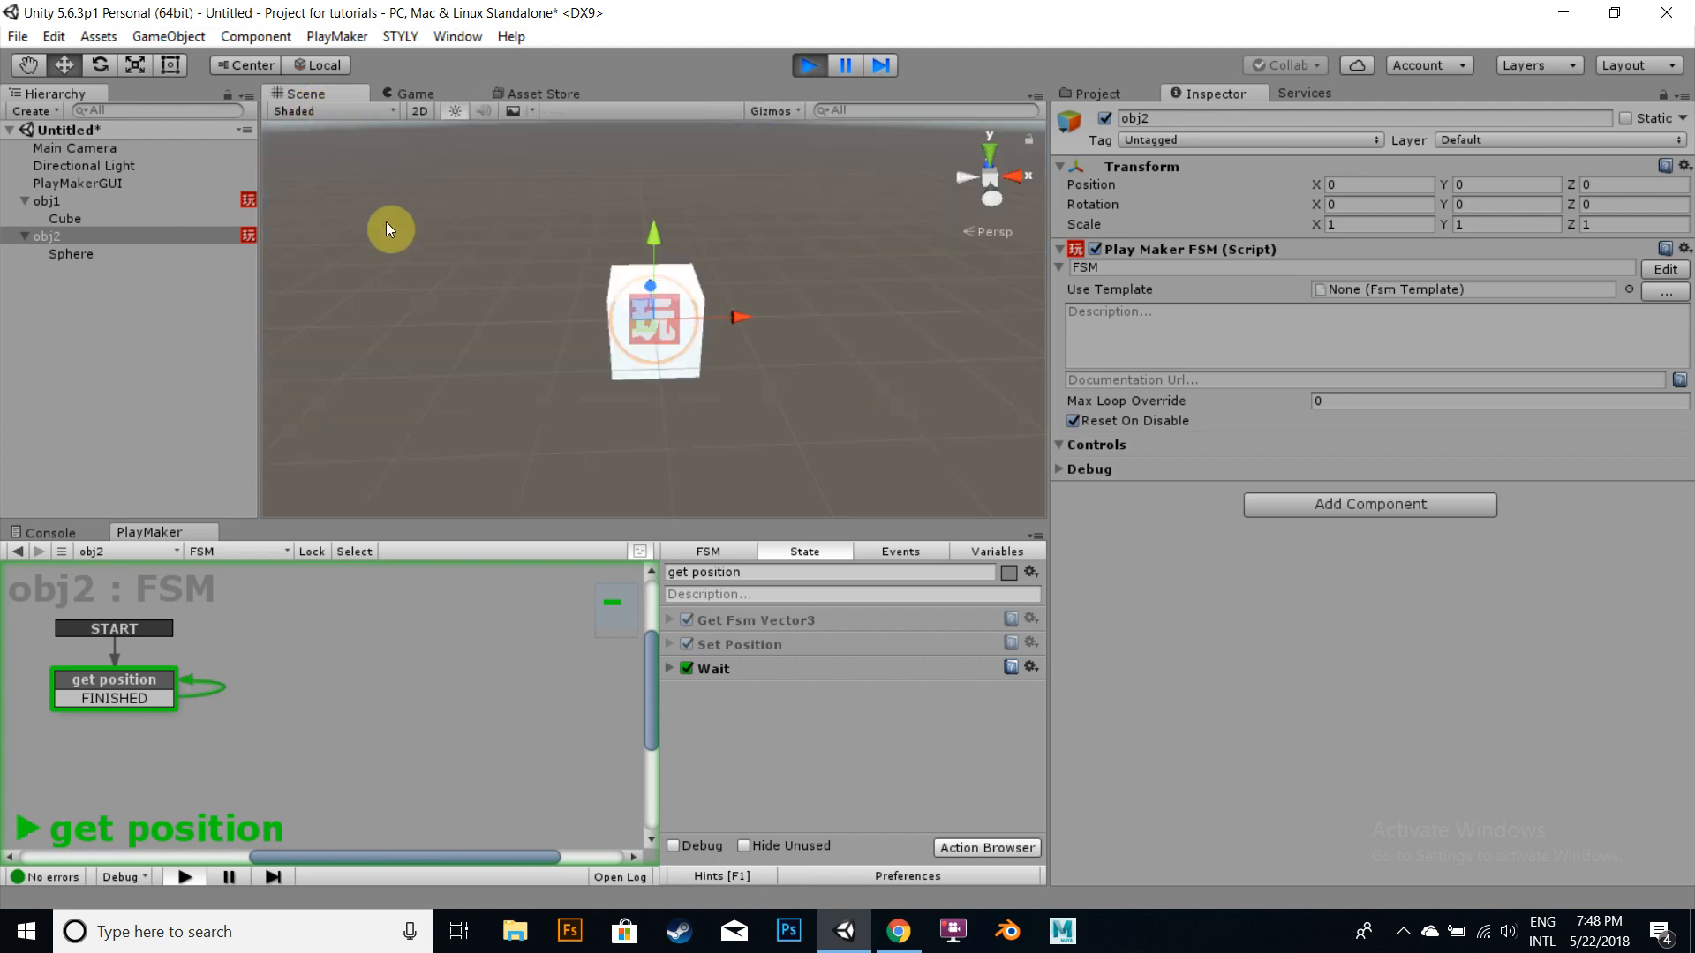
left_click_drag(404, 220, 427, 283, "alt")
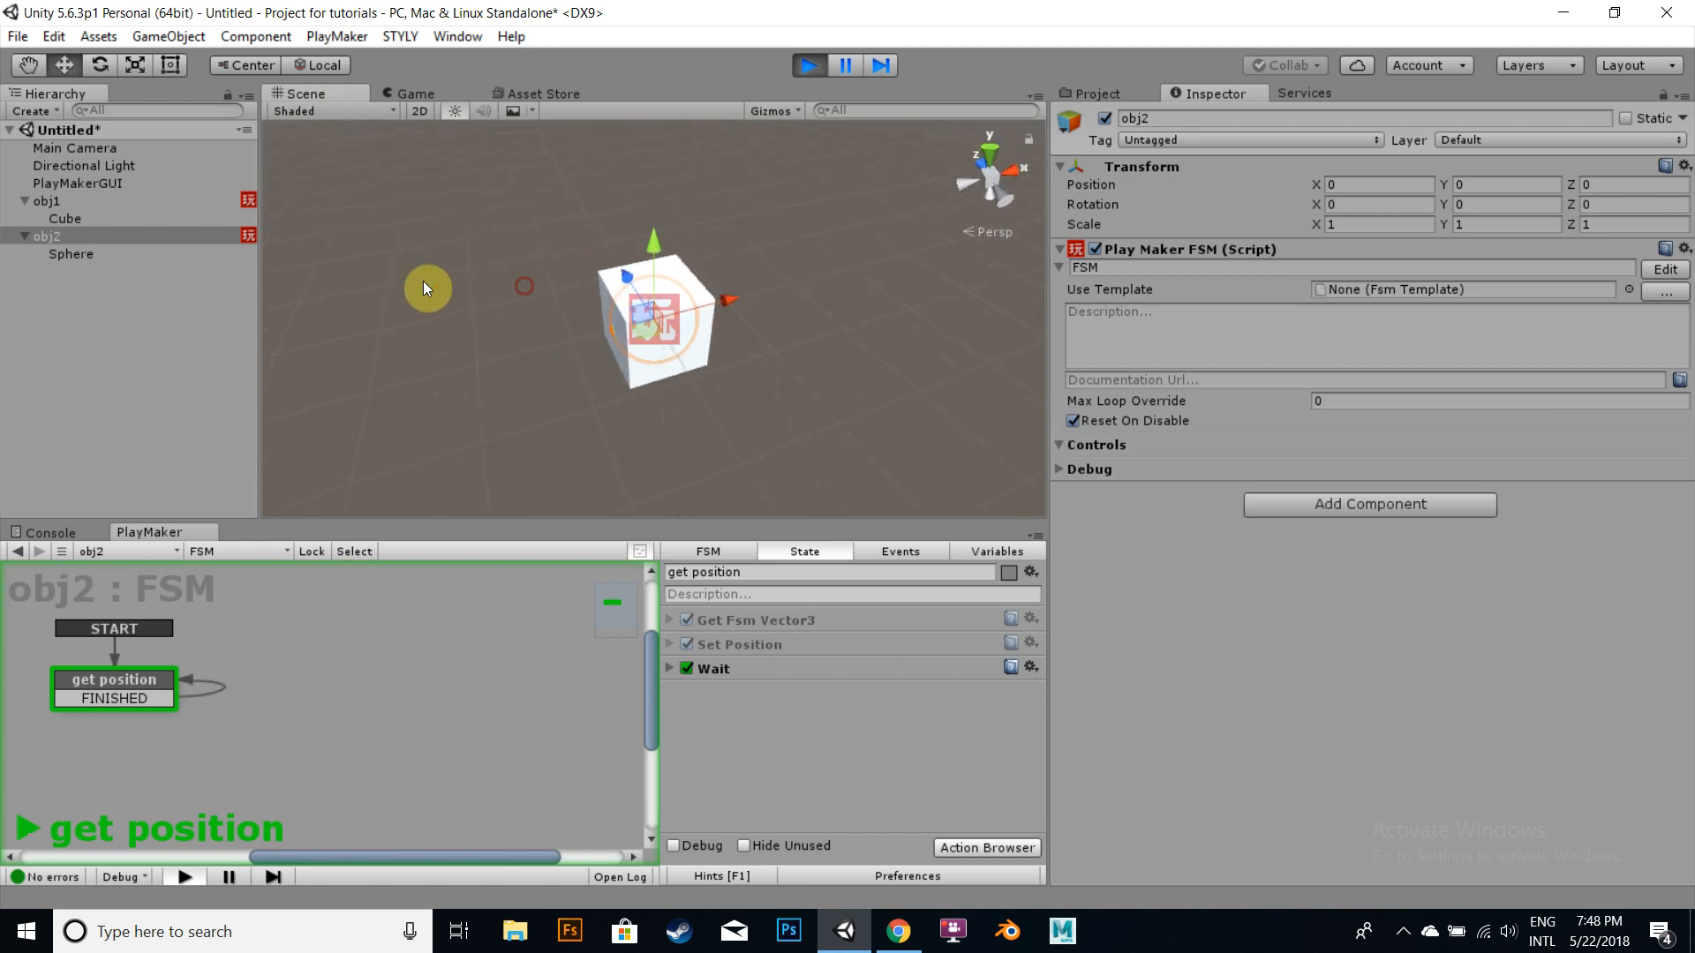
Step: Move obj1 around the running scene to test whether obj2 follows, leaving obj1 at about X 1.58, Z 1.29
left_click(55, 208)
left_click_drag(731, 307, 976, 224)
left_click_drag(793, 250, 547, 46)
left_click_drag(760, 150, 528, 242)
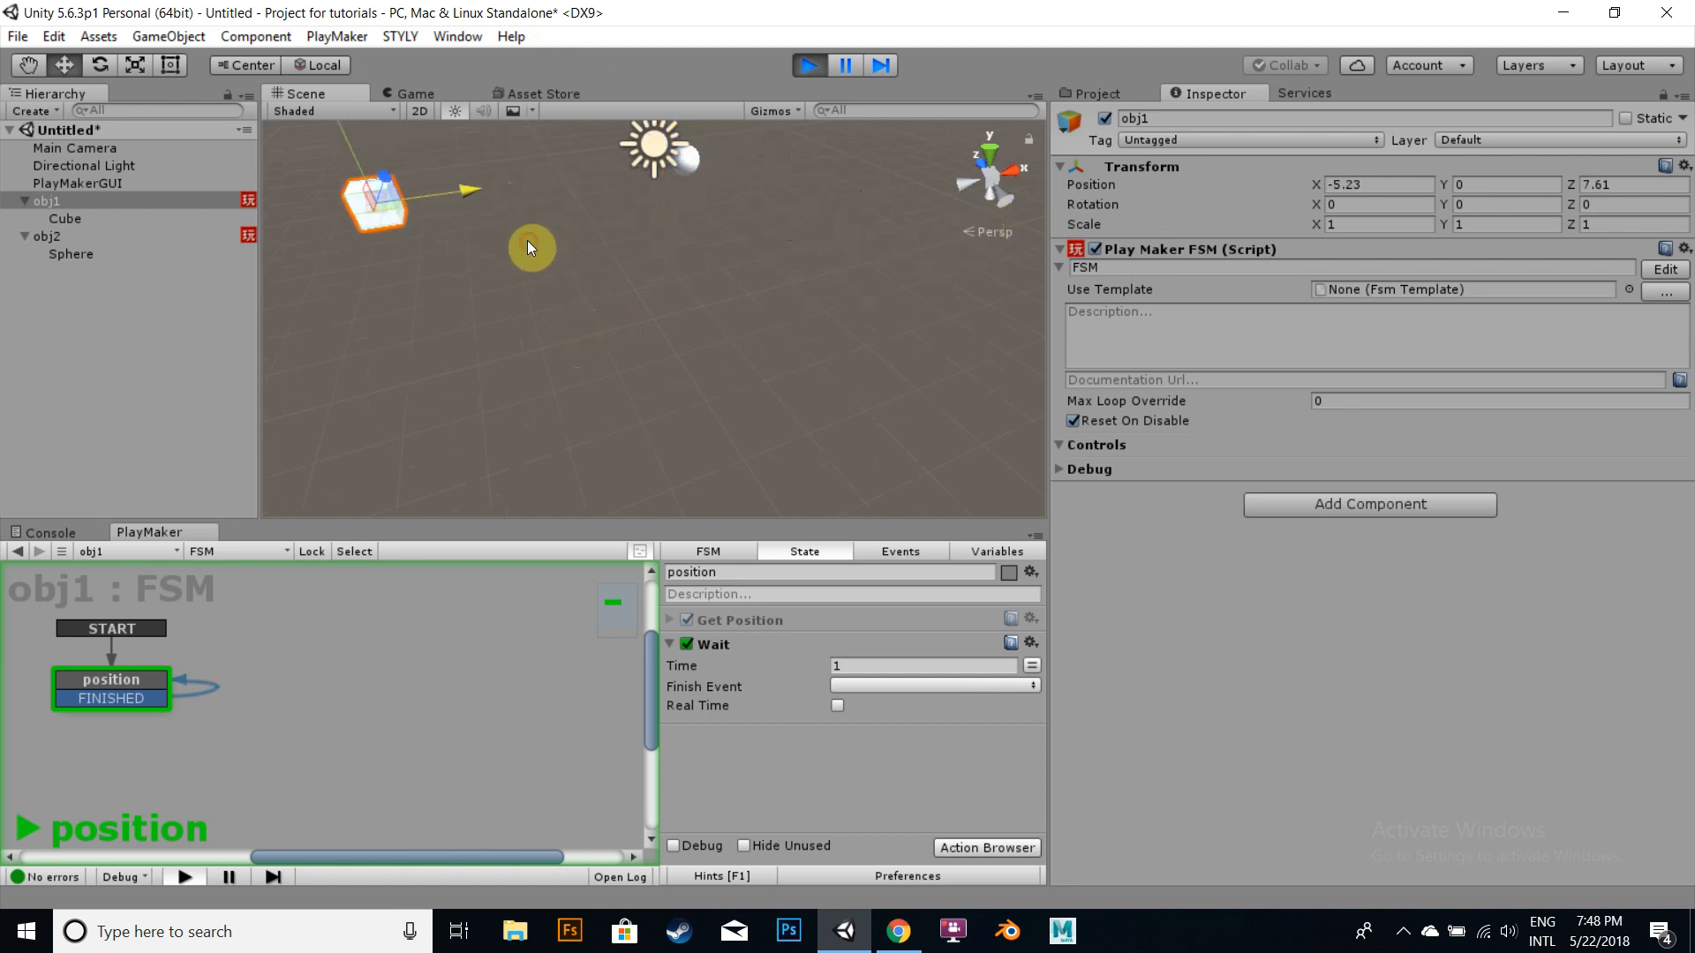
left_click_drag(387, 176, 833, 235)
left_click(649, 201)
left_click_drag(649, 202, 669, 219)
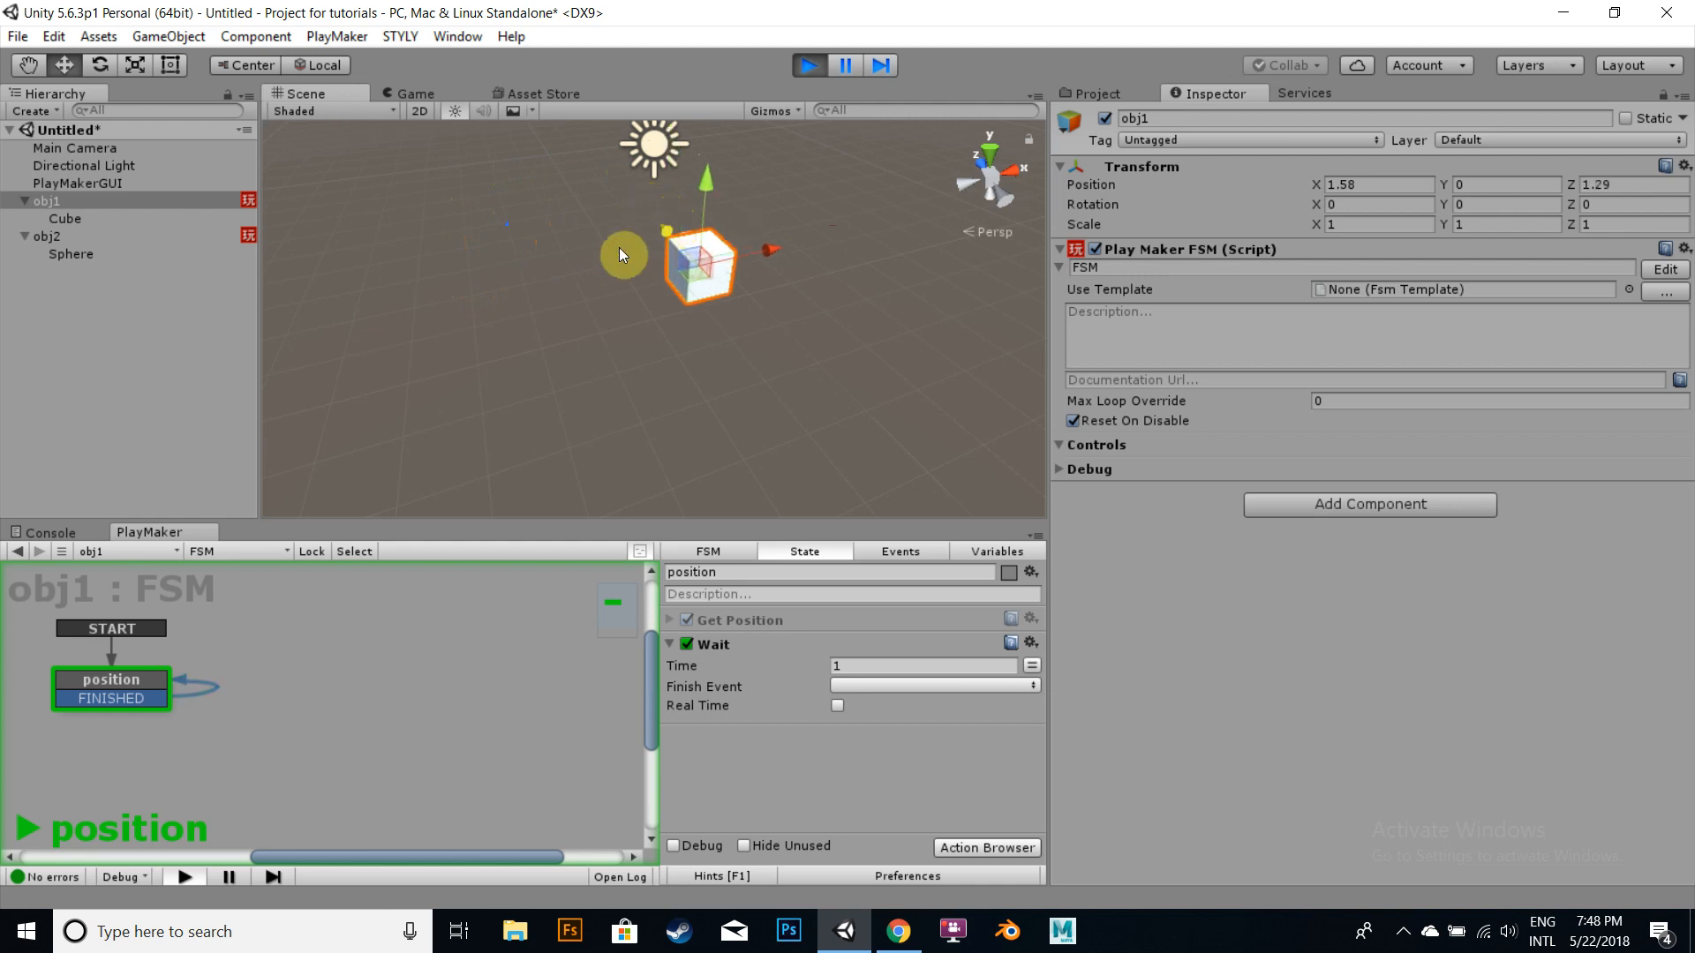
Step: Collapse the children of obj1 and obj2 in the scene's object hierarchy
left_click(41, 201)
left_click(27, 202)
left_click(24, 217)
left_click_drag(439, 205, 488, 116, "alt")
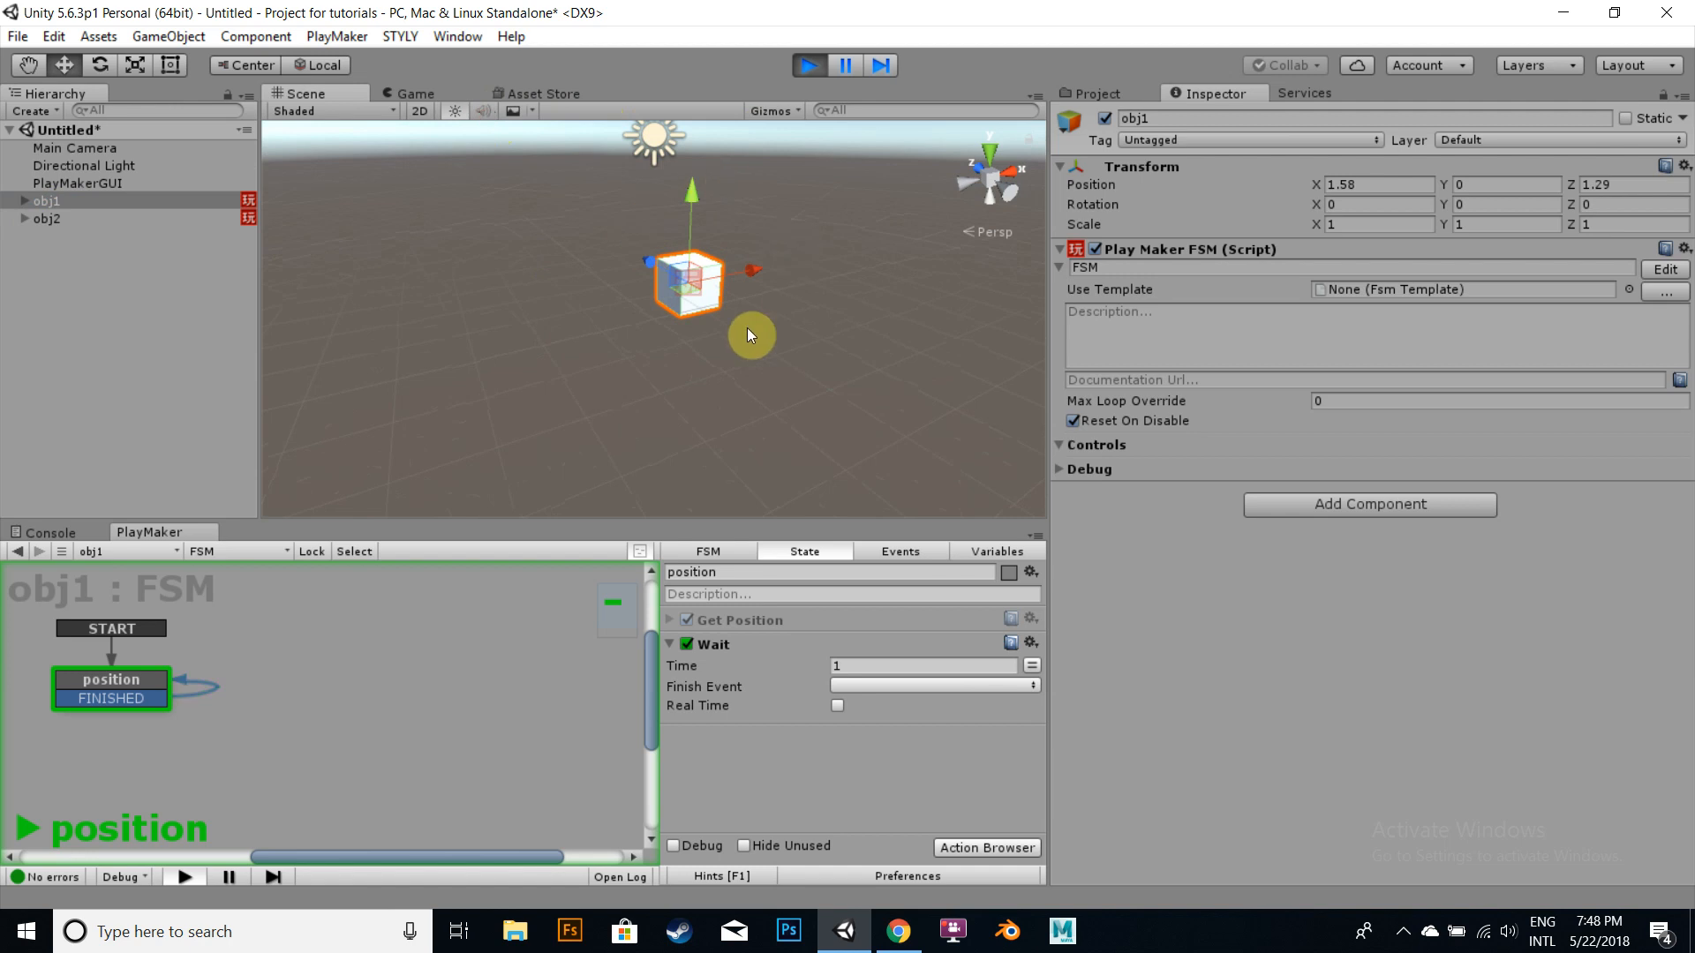